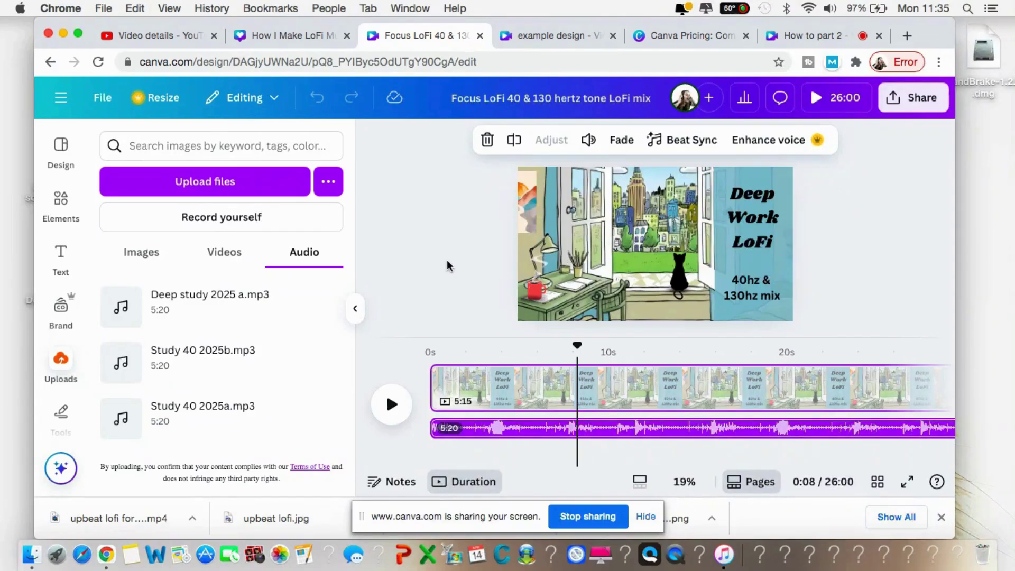
# View the Canva pricing plans, and return to the Focus LoFi 40 & 130 hertz design
pyautogui.click(708, 34)
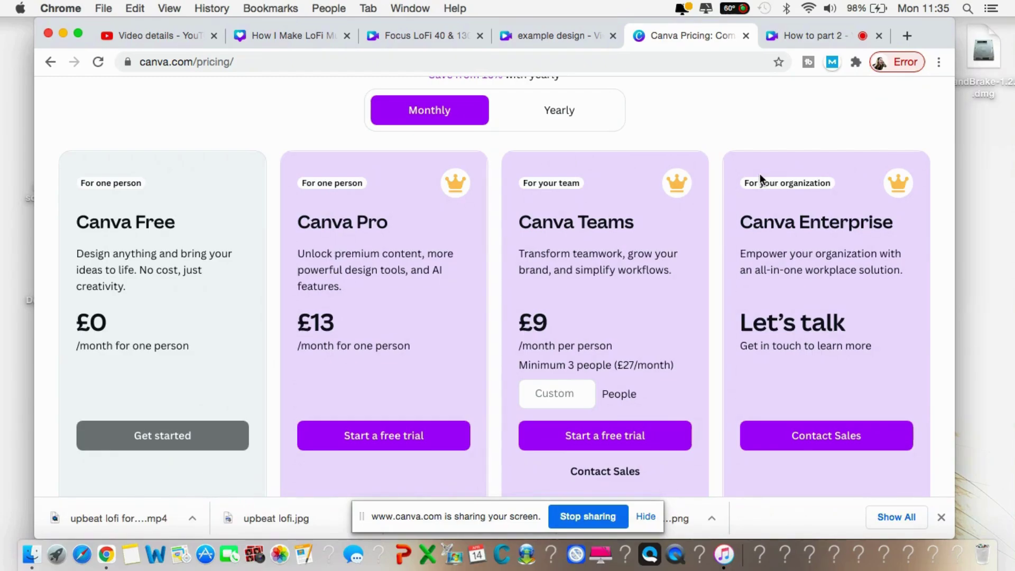
pyautogui.click(424, 36)
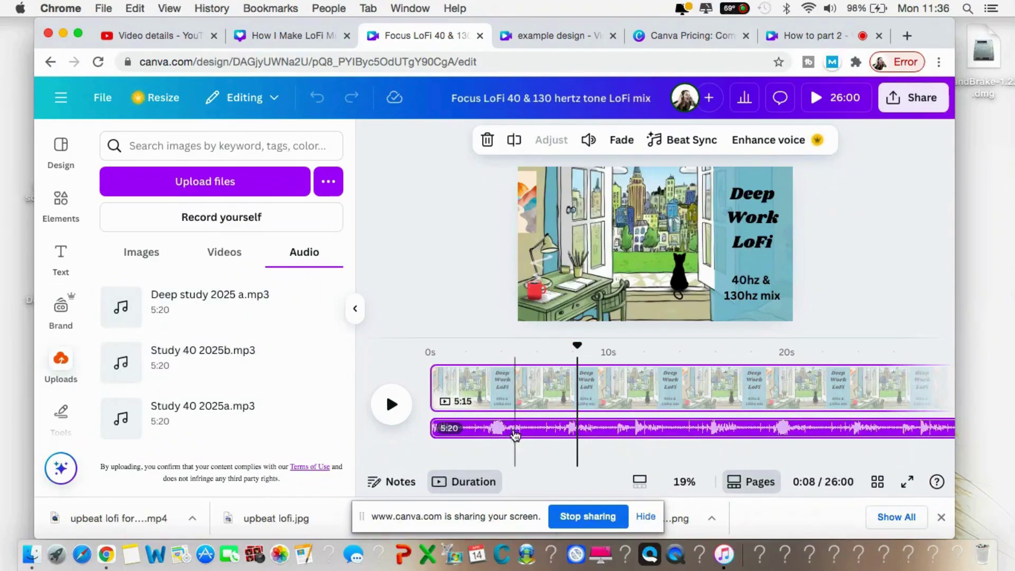
# Preview the Deep Work LoFi video from the start of its timeline and pause it after about 14 seconds
pyautogui.click(434, 347)
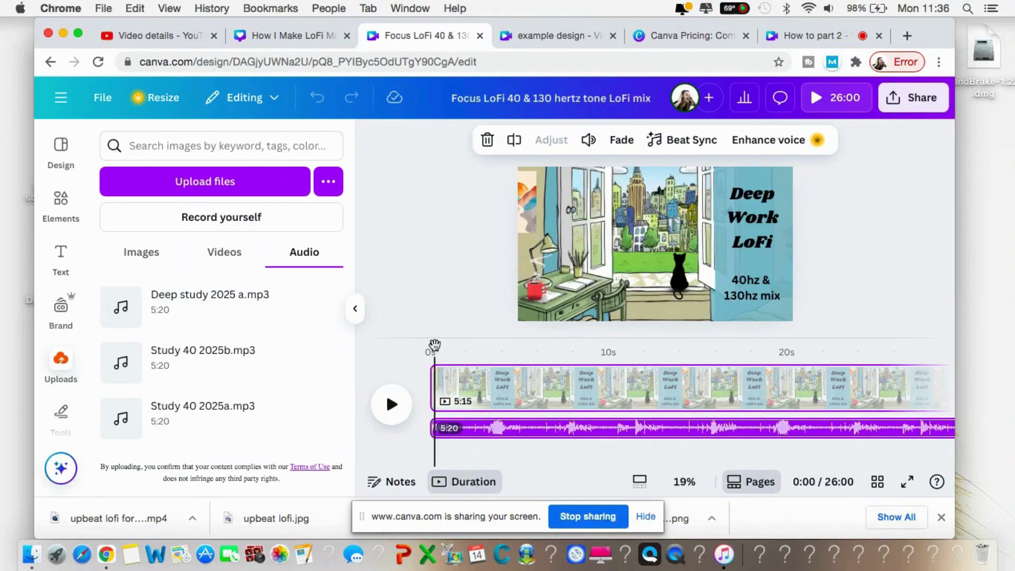
pyautogui.click(391, 404)
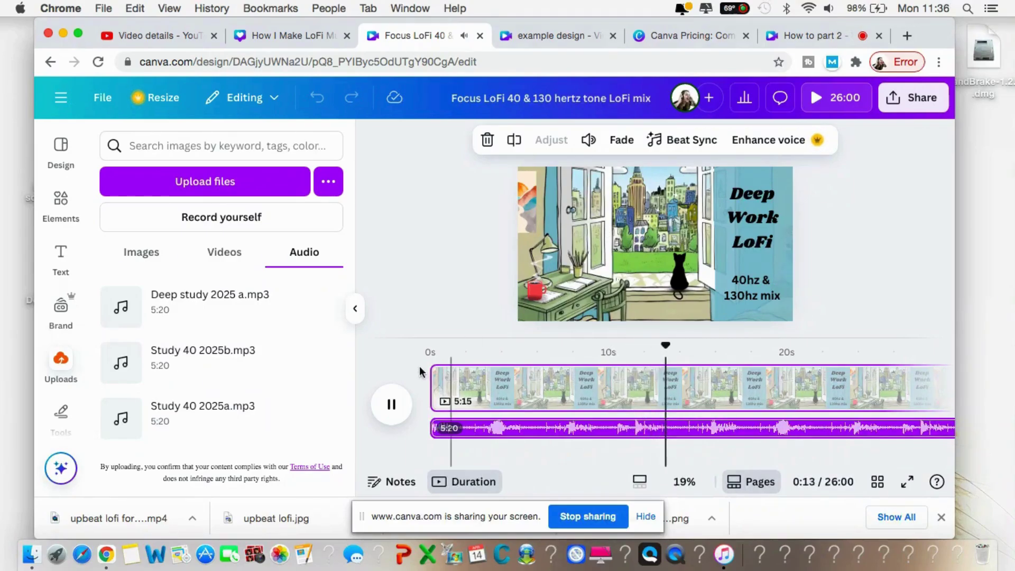
pyautogui.click(391, 406)
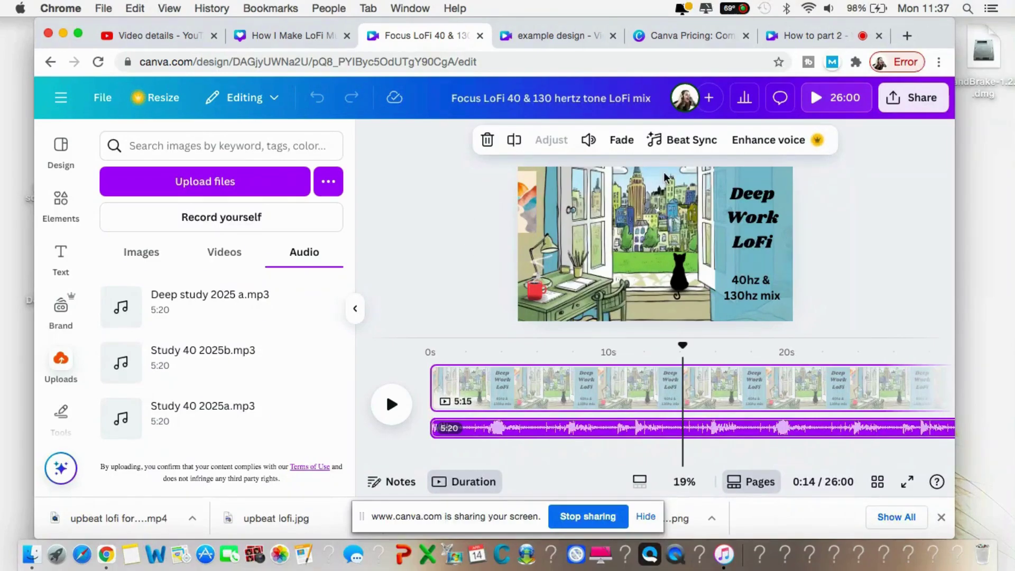
# Switch to the blank example design and open its elements library
pyautogui.click(554, 32)
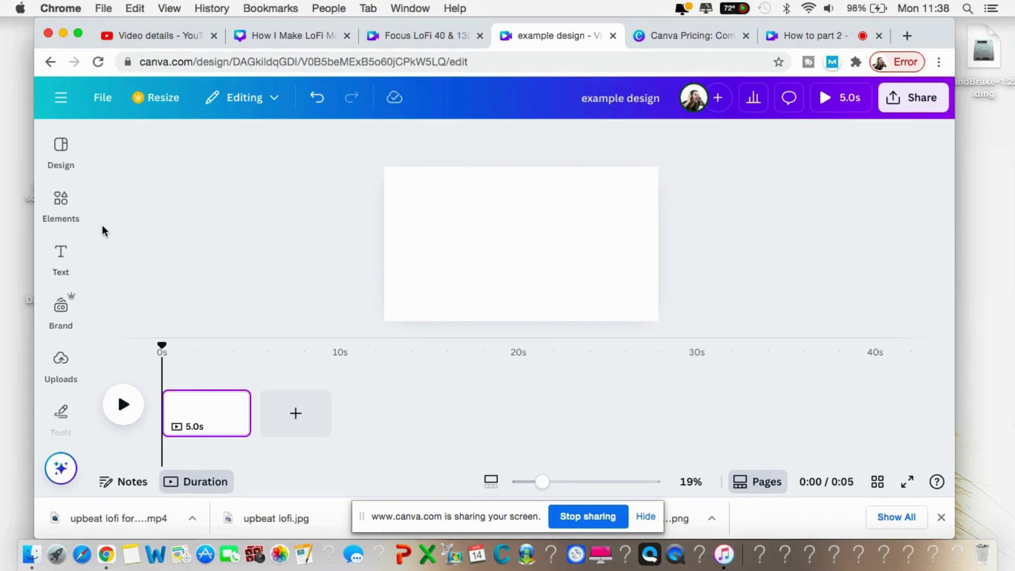
pyautogui.click(65, 219)
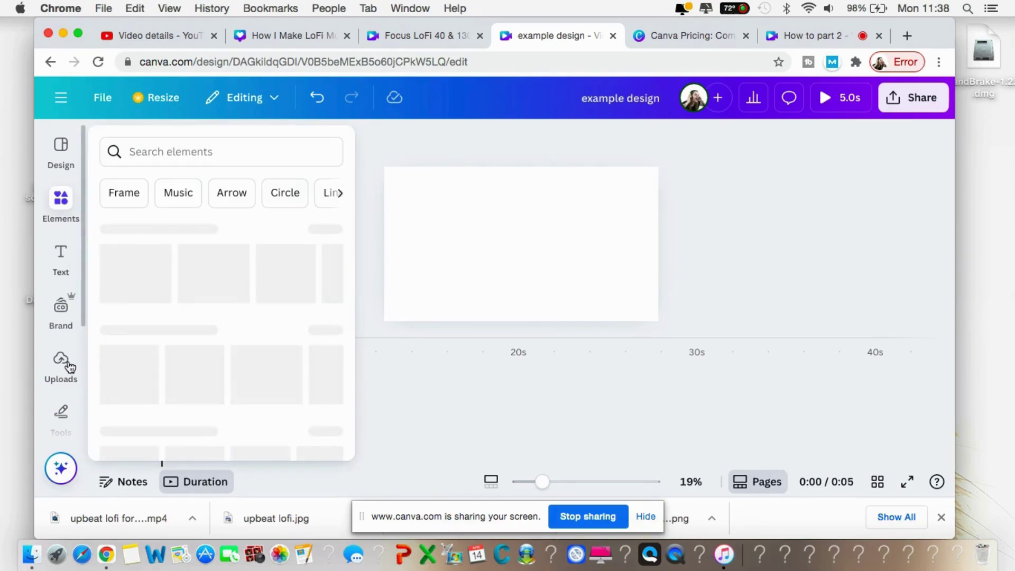
pyautogui.scroll(-3, 67, 365)
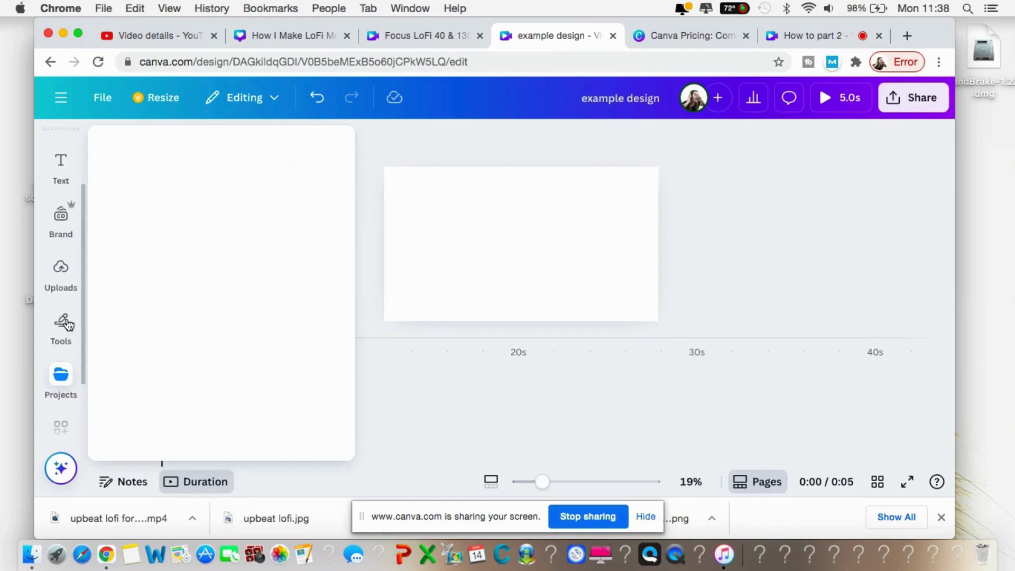
pyautogui.click(66, 324)
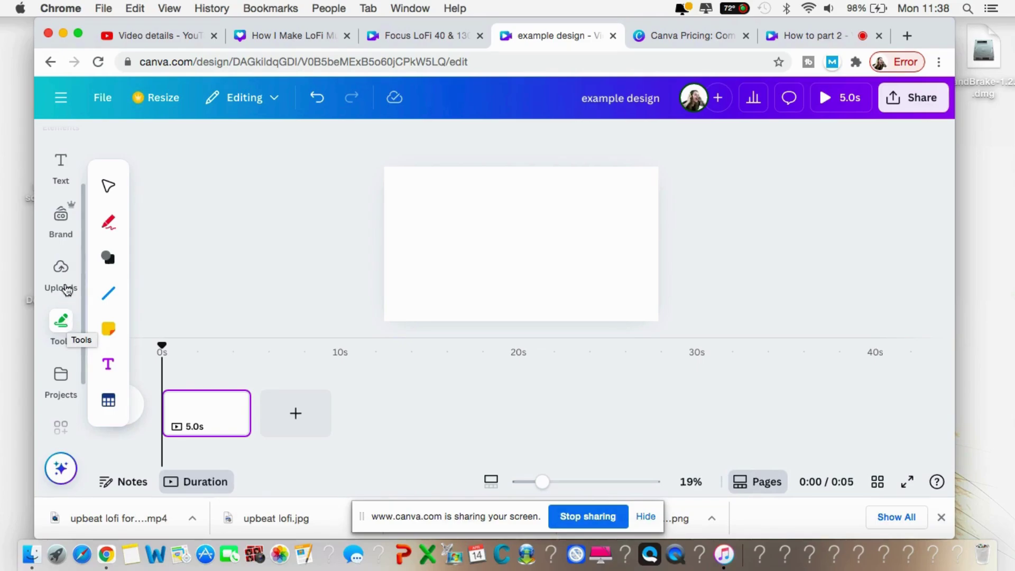
pyautogui.click(62, 269)
pyautogui.click(62, 320)
pyautogui.scroll(2, 55, 267)
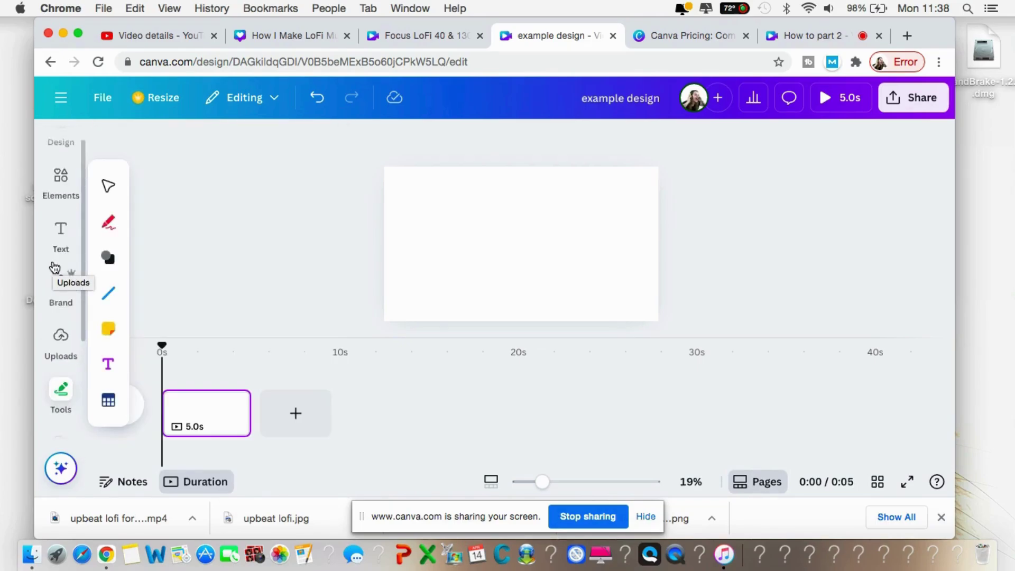
pyautogui.click(56, 269)
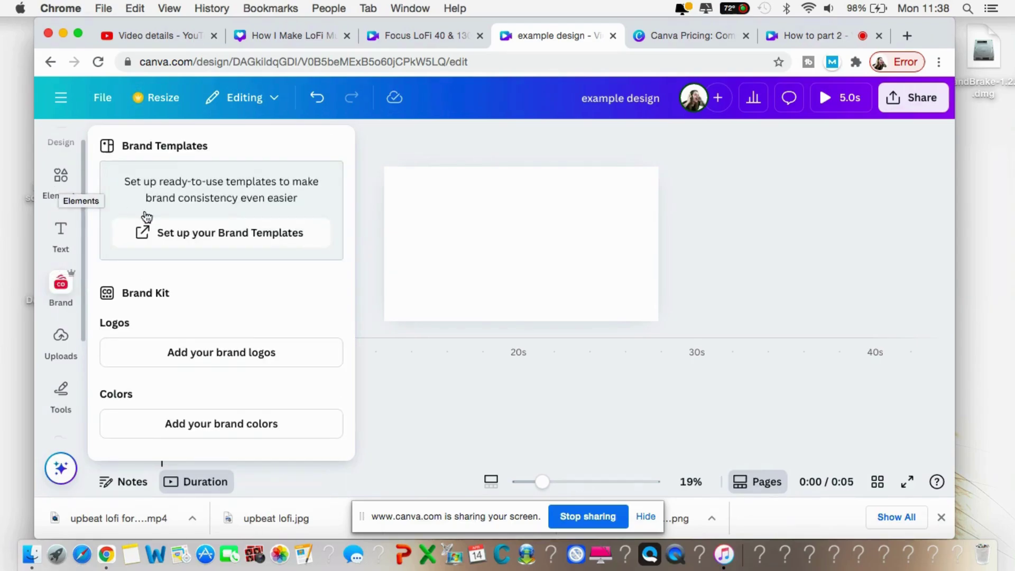
# Open the AI image generator in the elements library to generate your own image
pyautogui.click(61, 180)
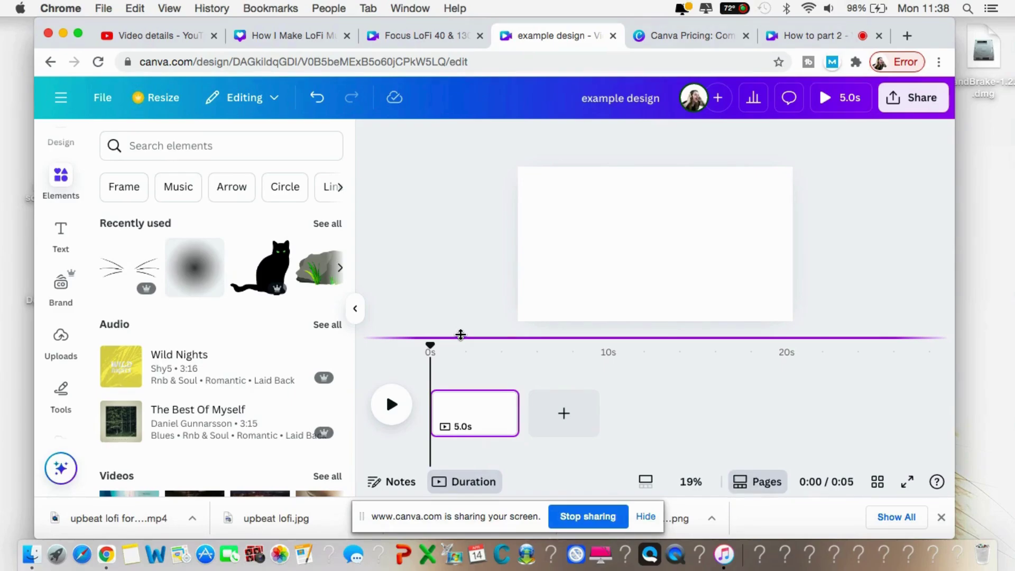
pyautogui.moveTo(226, 360)
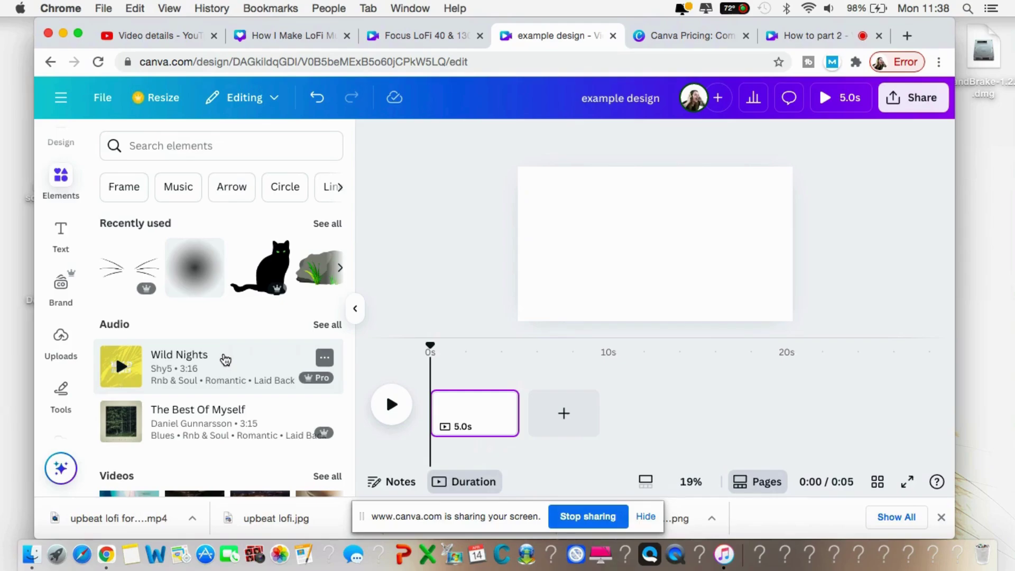
pyautogui.scroll(-4, 218, 410)
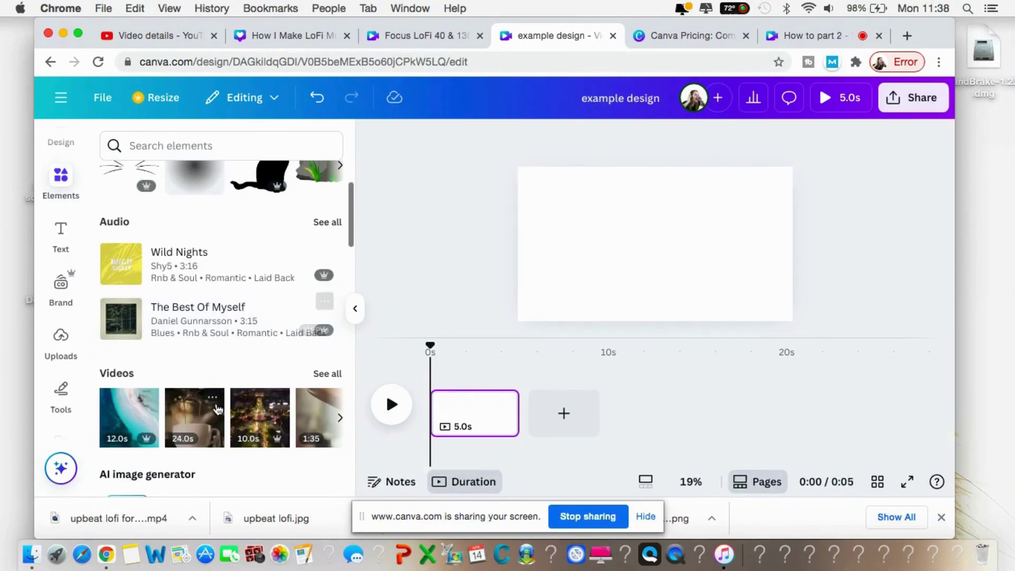
pyautogui.scroll(-3, 218, 410)
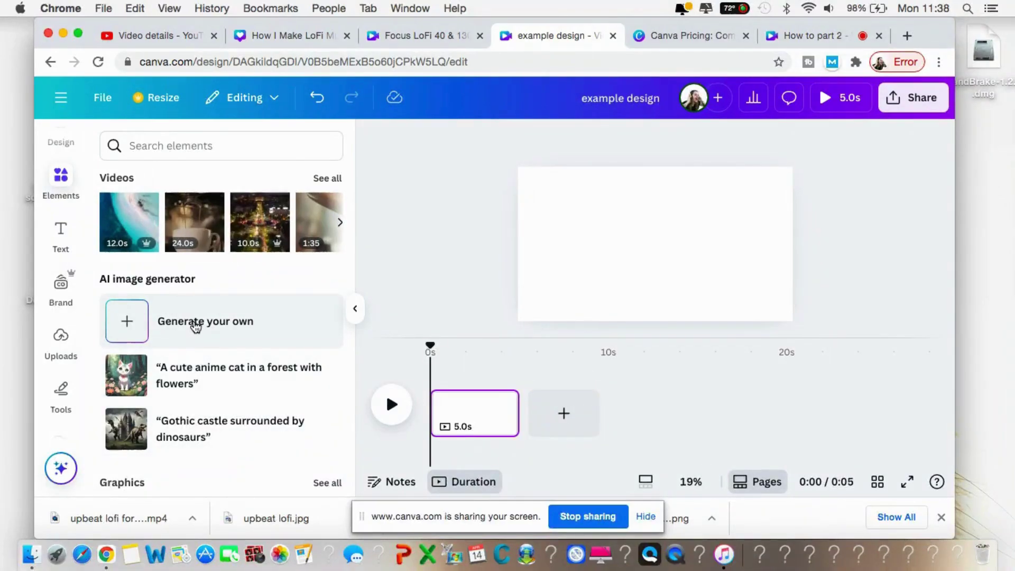
pyautogui.click(195, 324)
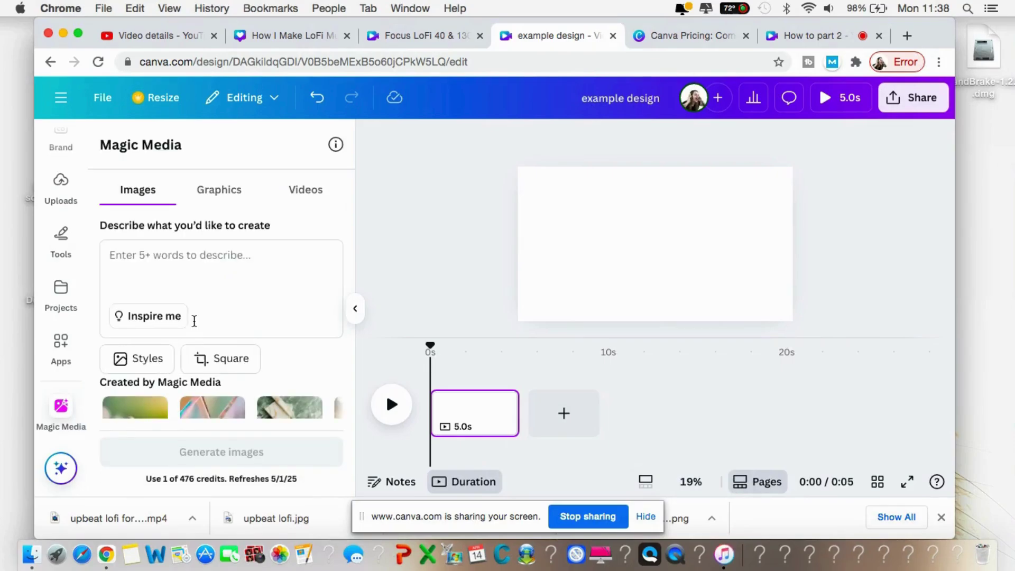
# Generate AI images from the description "Cartoon-style woodland at sunrise"
pyautogui.click(157, 257)
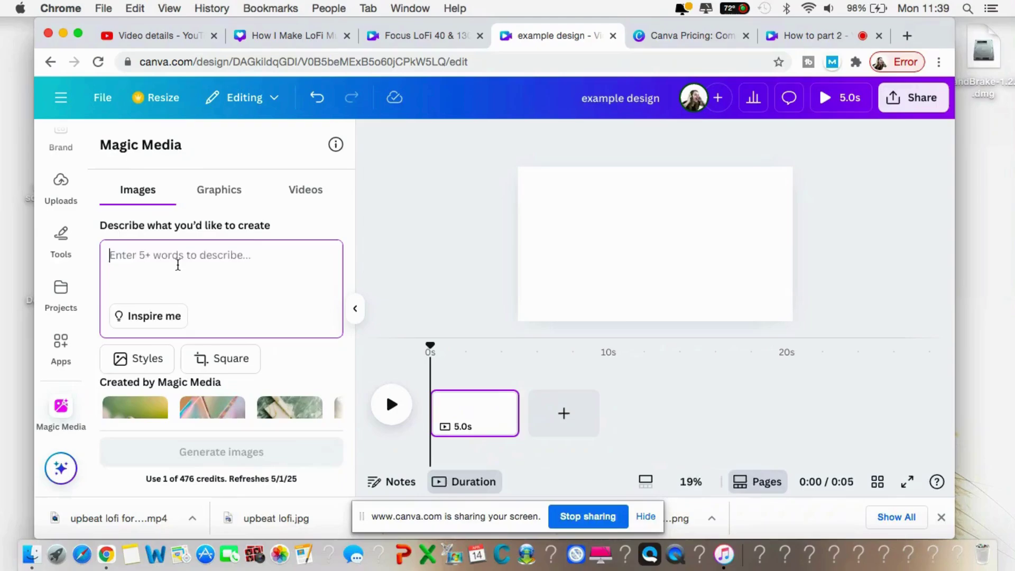
pyautogui.write('Ca')
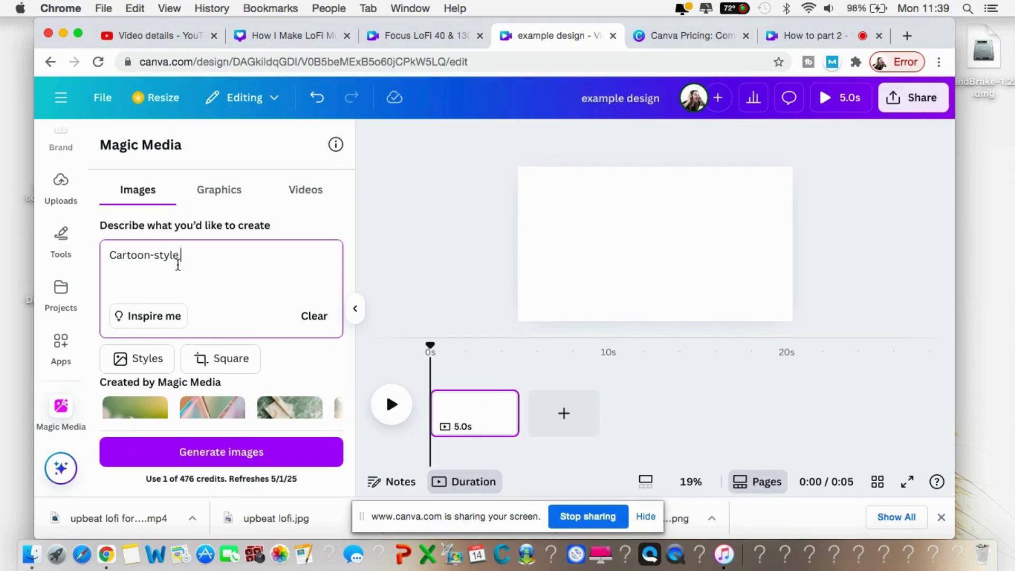
pyautogui.write('rtoon-style woodland at sunrise')
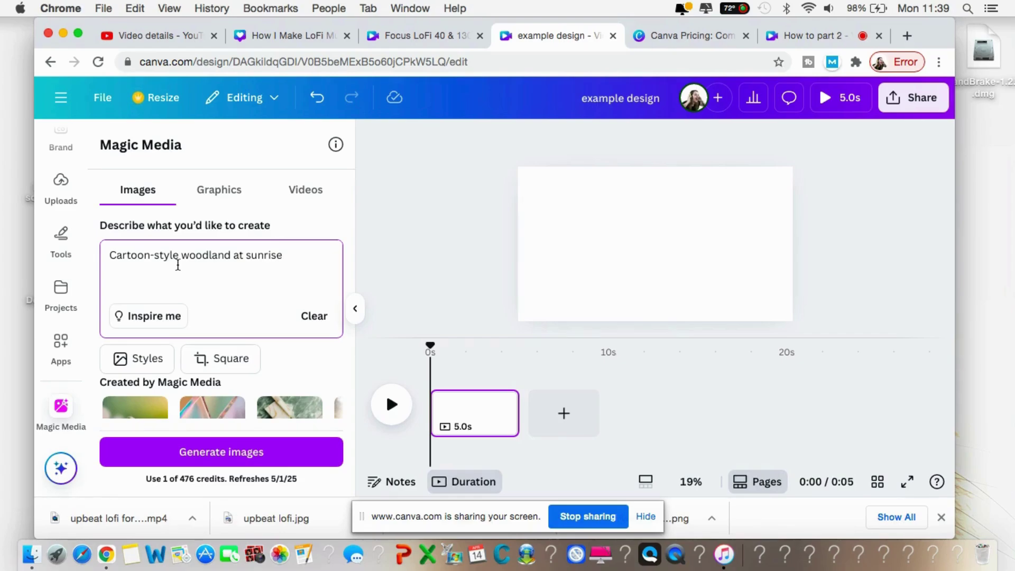
pyautogui.press('Return')
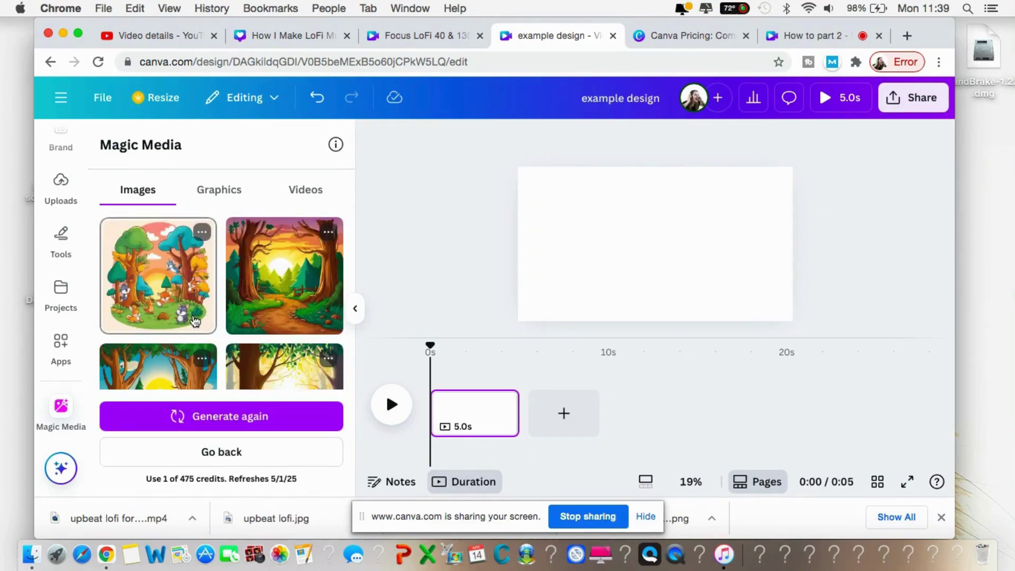
# Add the generated woodland image with the orange sky and winding path to the page, and enlarge it to fill the whole canvas
pyautogui.scroll(-3, 275, 366)
pyautogui.scroll(-2, 275, 366)
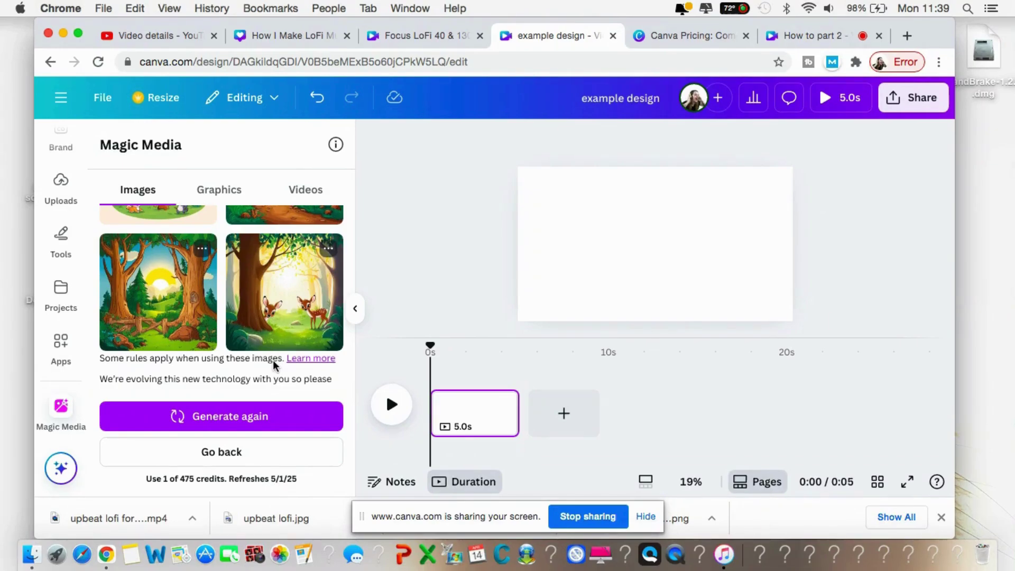
pyautogui.scroll(3, 272, 360)
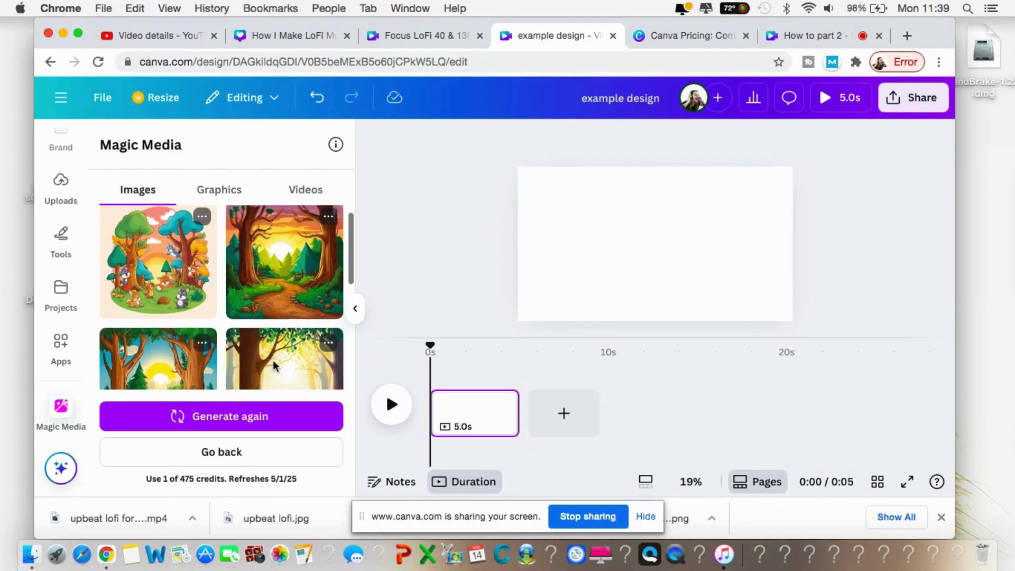
pyautogui.click(286, 290)
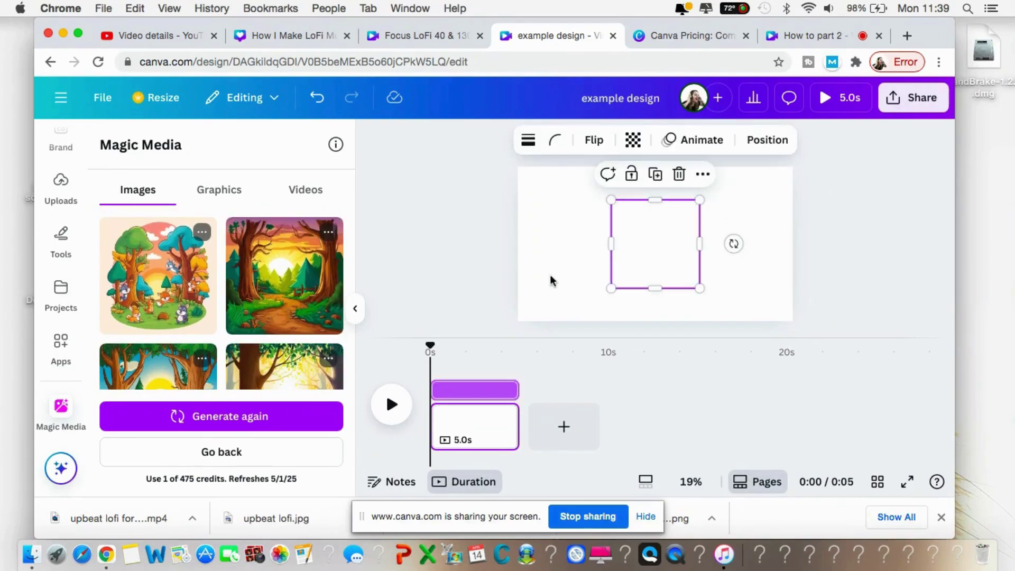
pyautogui.moveTo(611, 202); pyautogui.dragTo(474, 151)
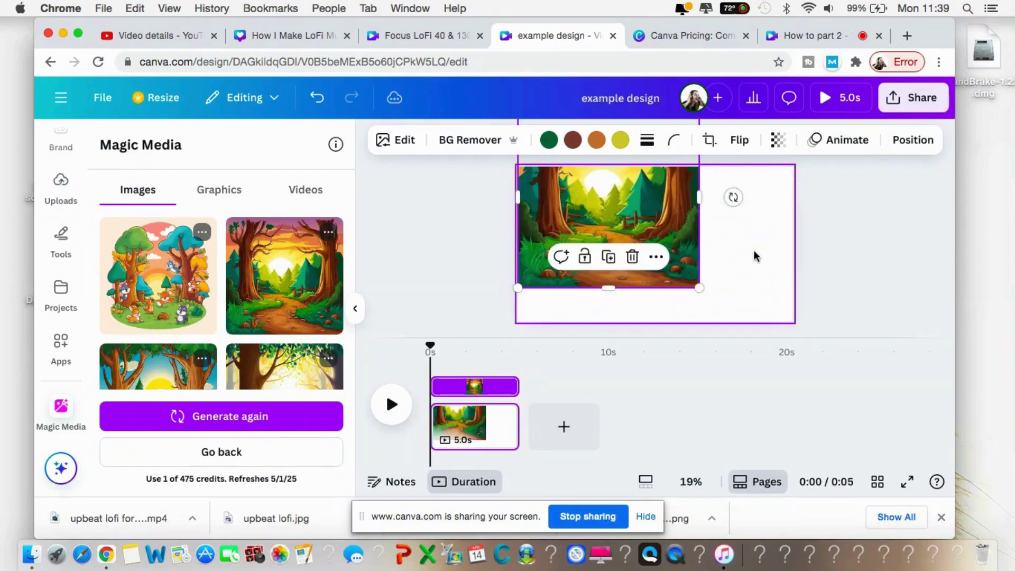
pyautogui.moveTo(699, 287); pyautogui.dragTo(852, 326)
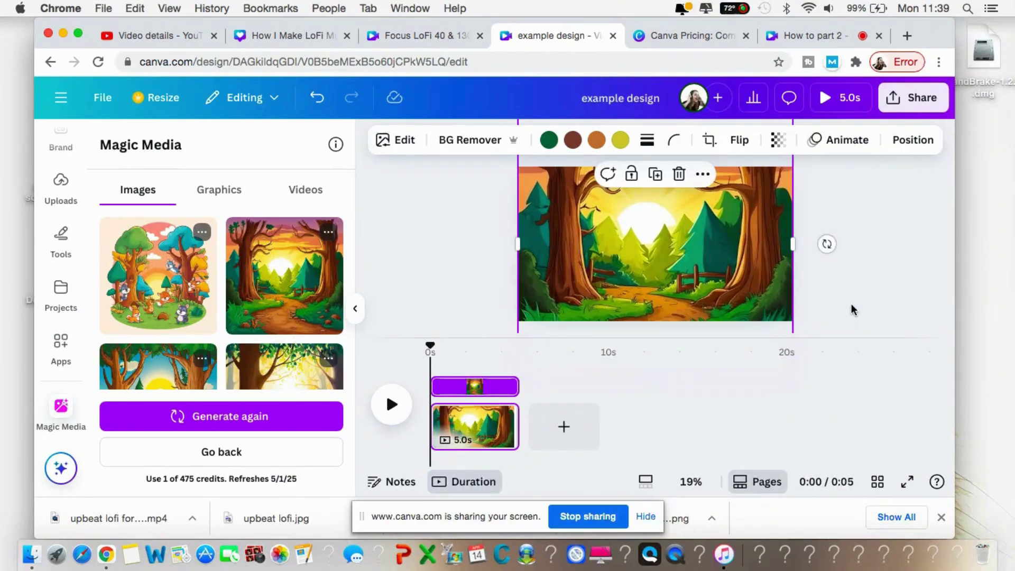
pyautogui.click(852, 305)
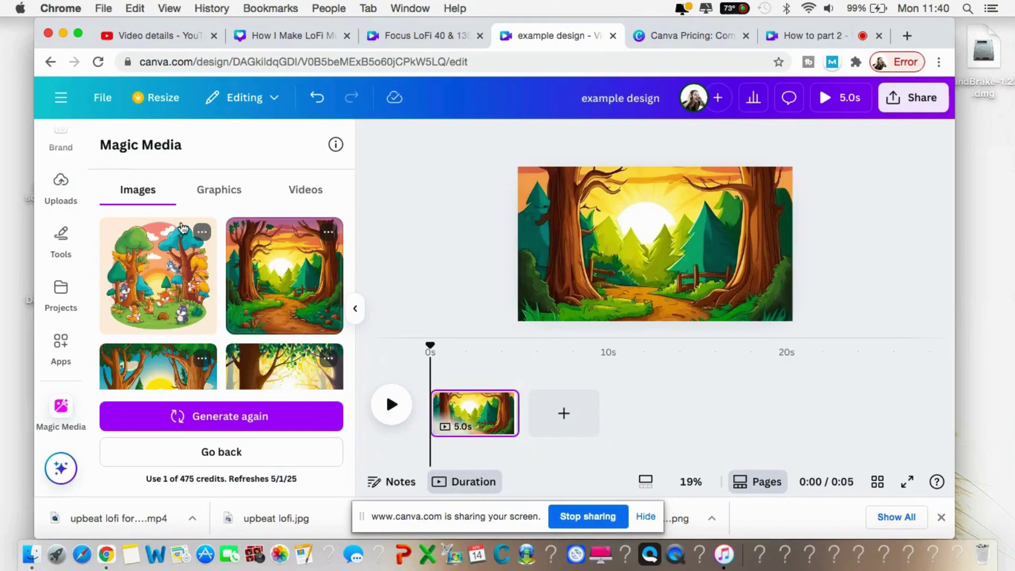
# Search the elements library for "branches"
pyautogui.scroll(4, 53, 210)
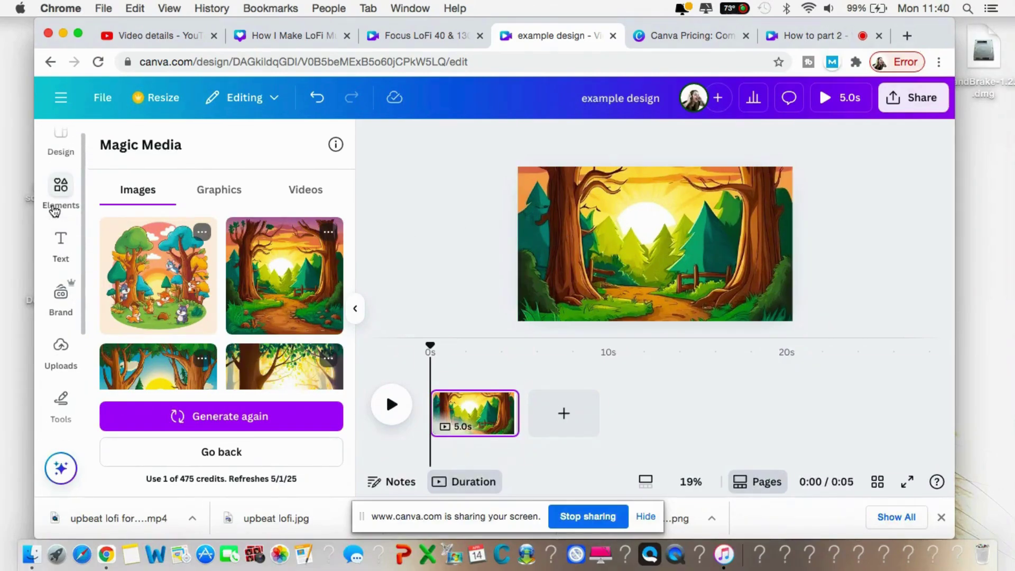
pyautogui.click(60, 202)
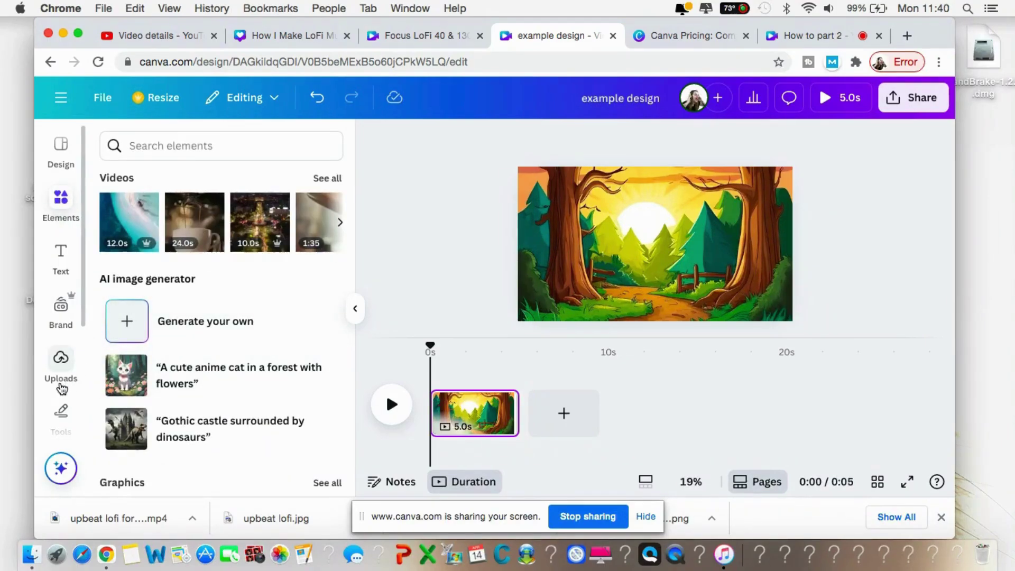
pyautogui.scroll(-2, 62, 390)
pyautogui.scroll(2, 62, 389)
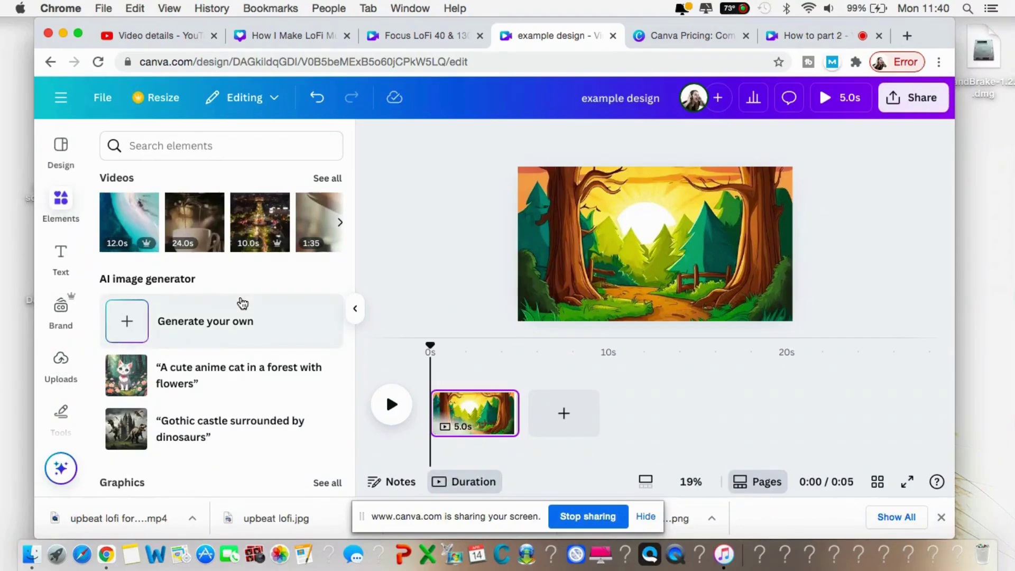
pyautogui.click(199, 150)
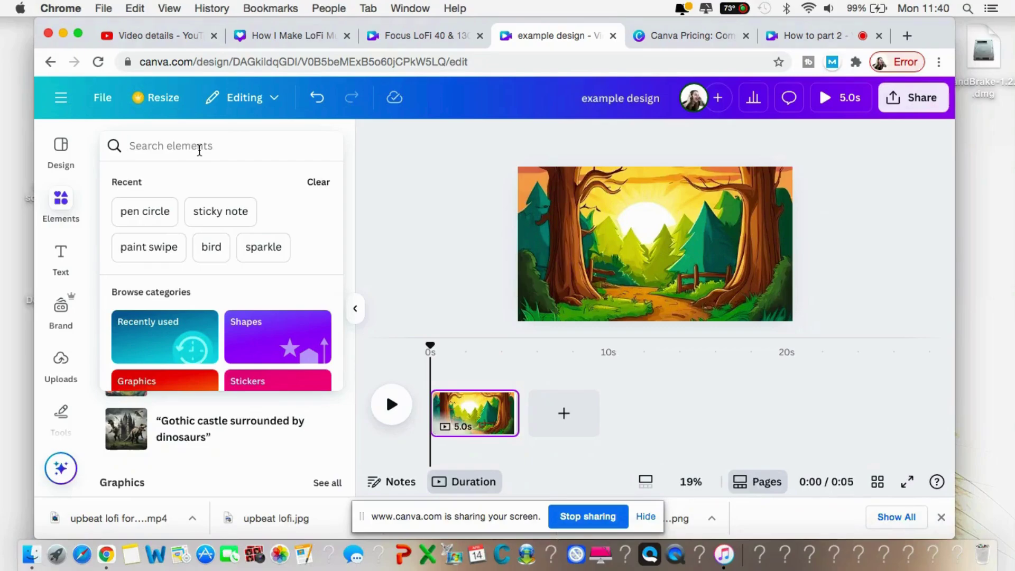
pyautogui.write('i')
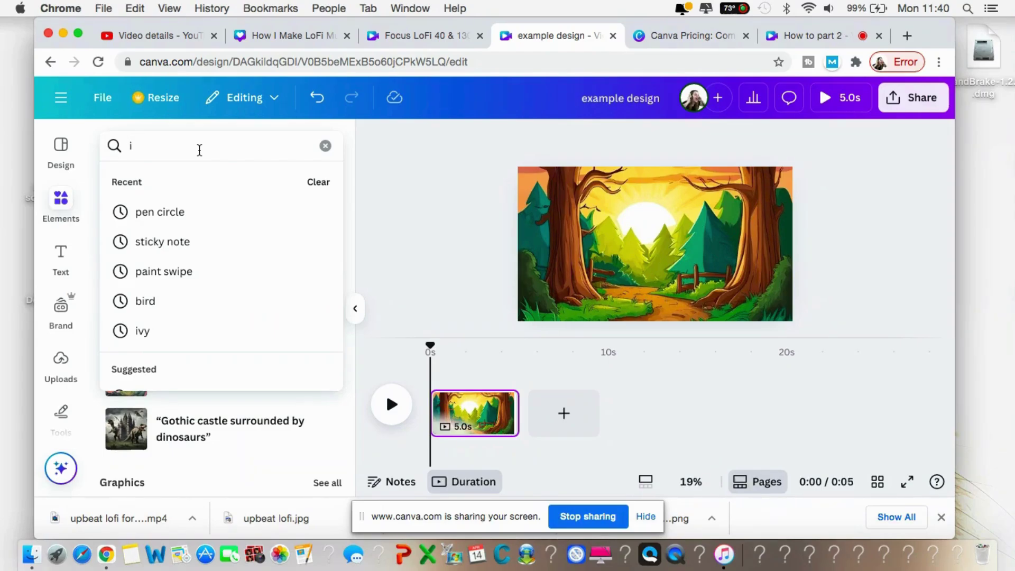
pyautogui.press('BackSpace')
pyautogui.write('bra')
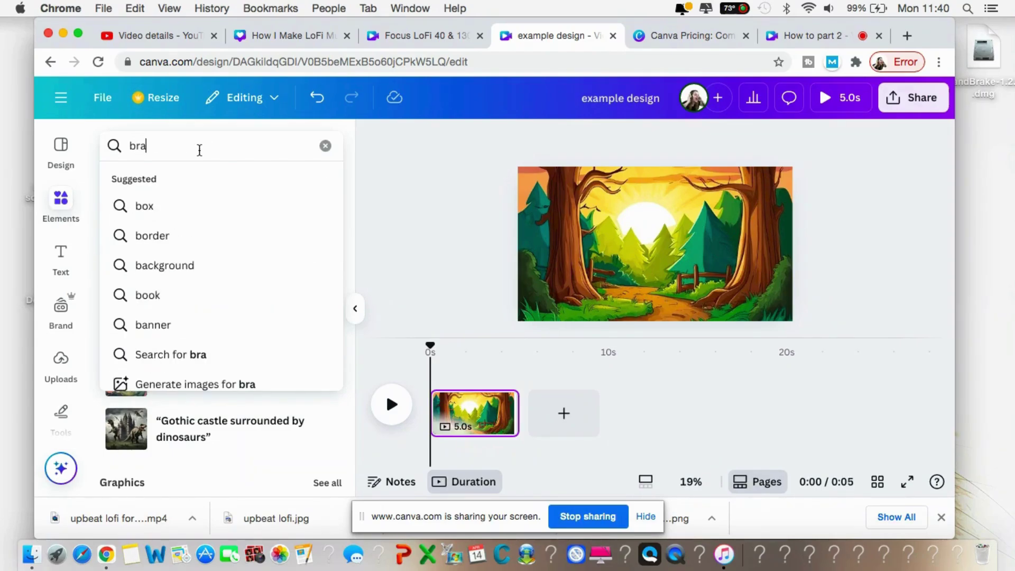
pyautogui.write('nches')
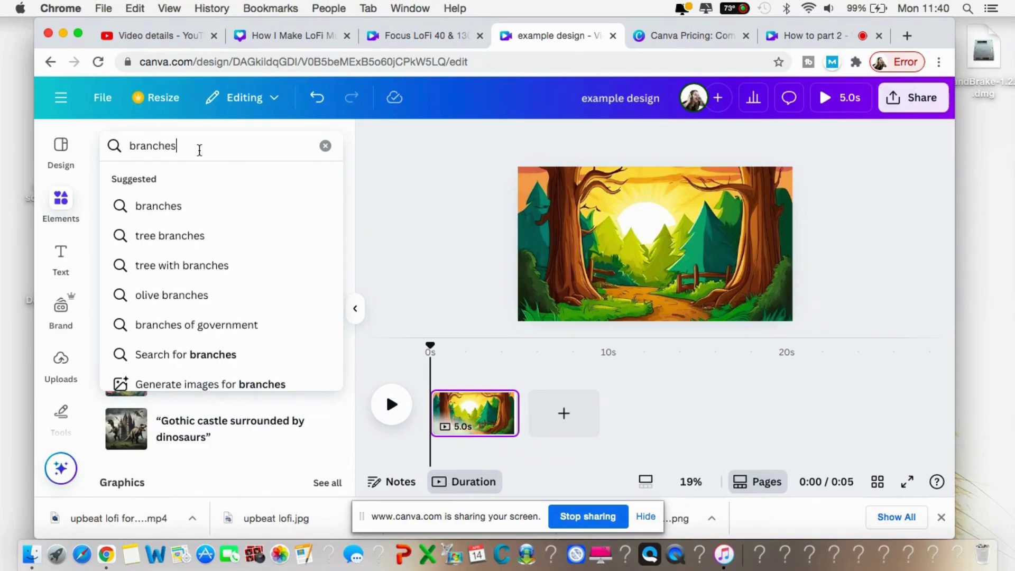
pyautogui.press('Return')
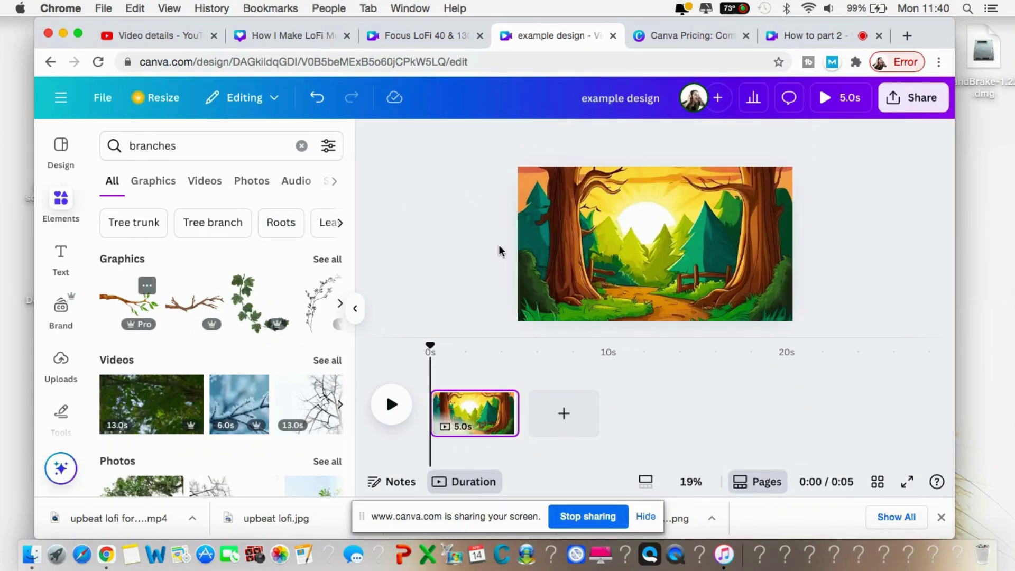
# Shrink the leafy branch graphic and position it over the upper branches of the left tree
pyautogui.moveTo(499, 250); pyautogui.dragTo(529, 251)
pyautogui.moveTo(655, 259); pyautogui.dragTo(636, 212)
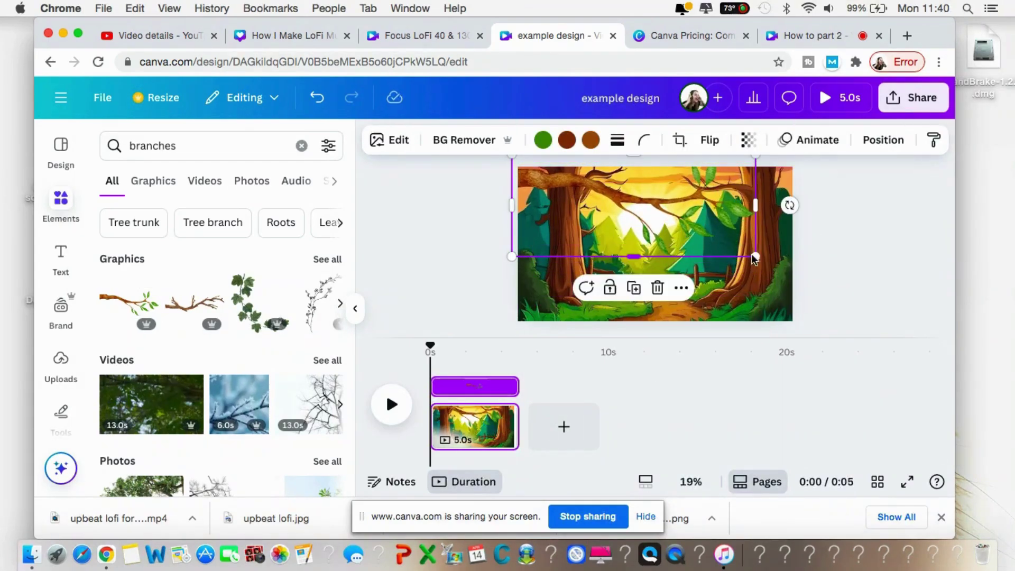
pyautogui.moveTo(755, 258); pyautogui.dragTo(616, 217)
pyautogui.moveTo(569, 193); pyautogui.dragTo(538, 195)
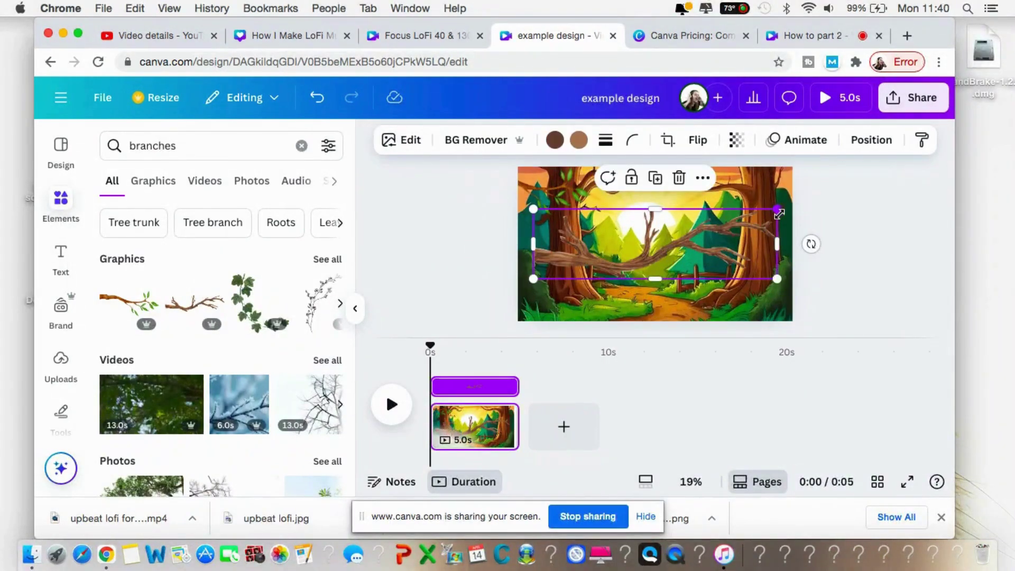
# Try the bare brown branch graphic across the middle of the page, then delete it
pyautogui.moveTo(779, 213); pyautogui.dragTo(787, 210)
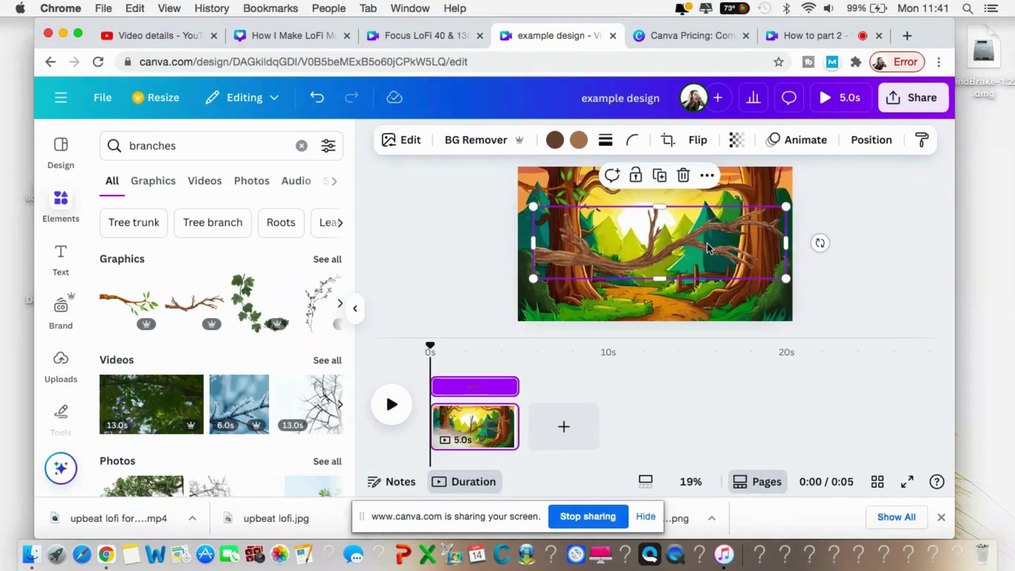
pyautogui.press('Delete')
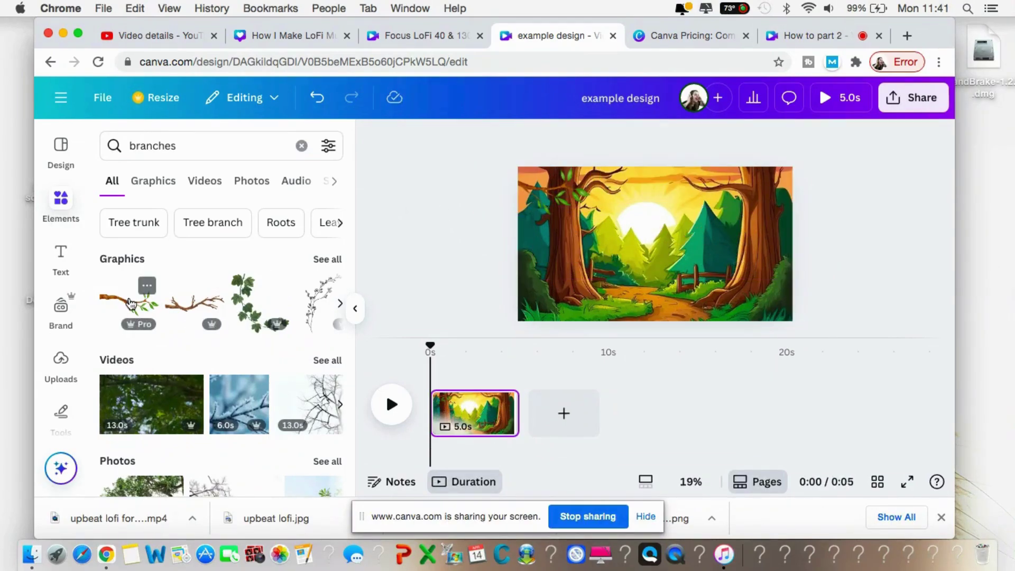
# Add a second leafy branch, shrink and tilt it, and let it extend in from the page's left edge below the first
pyautogui.moveTo(130, 305); pyautogui.dragTo(554, 229)
pyautogui.moveTo(637, 236); pyautogui.dragTo(633, 257)
pyautogui.moveTo(561, 246); pyautogui.dragTo(535, 221)
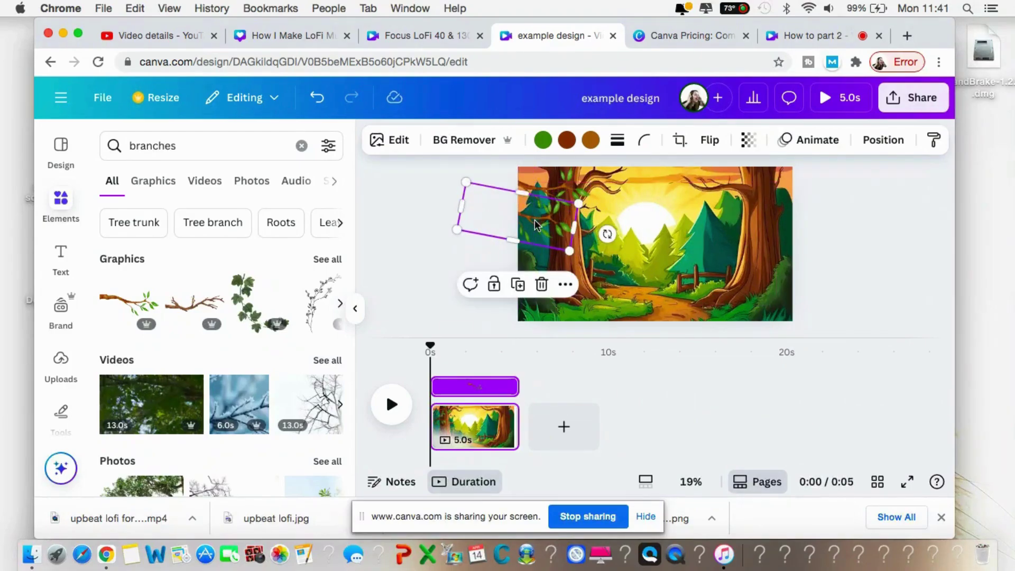
pyautogui.press('Delete')
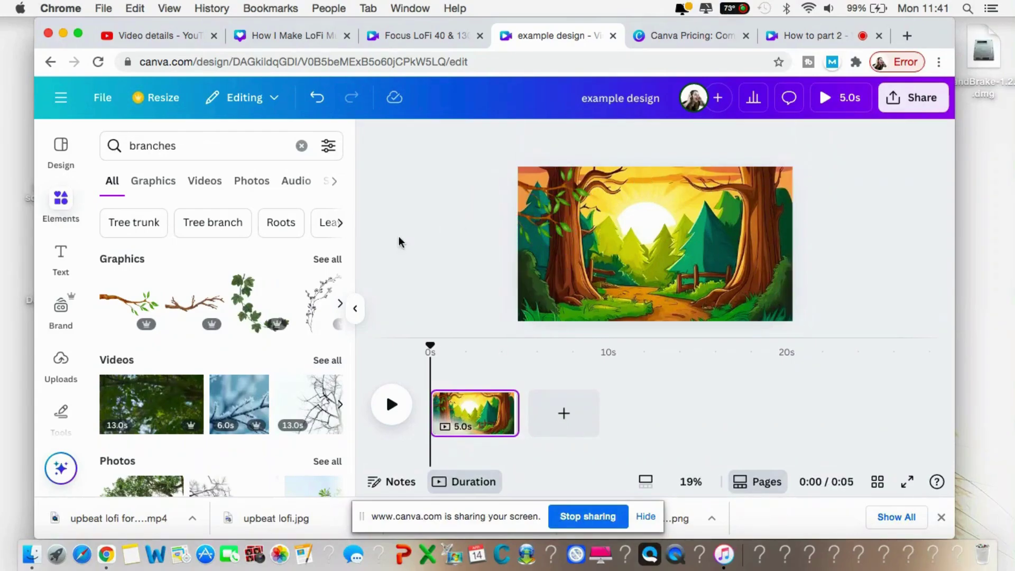
# Search the elements library for "ivy" and show all graphics results
pyautogui.moveTo(186, 147); pyautogui.dragTo(94, 141)
pyautogui.write('ivy')
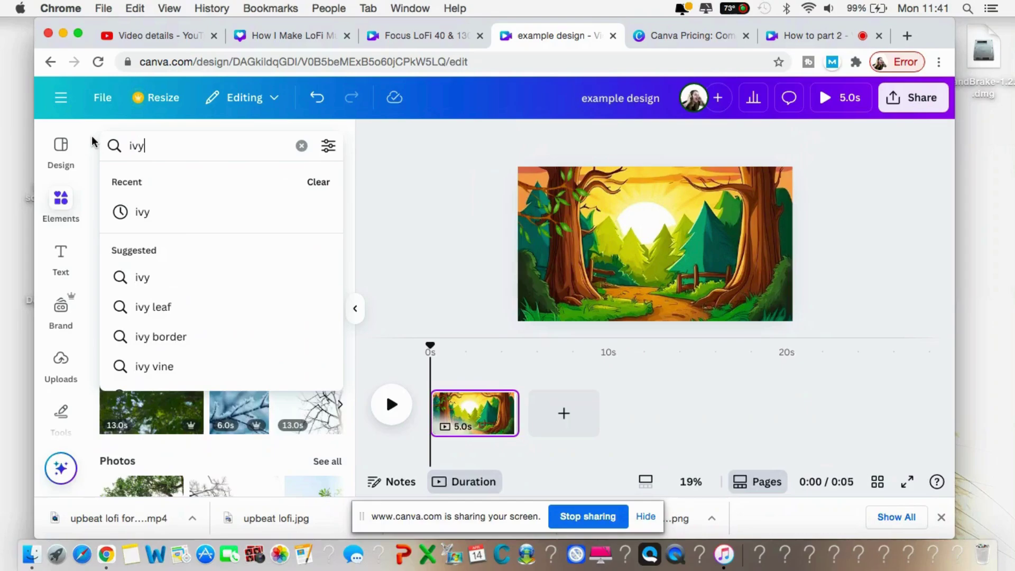
pyautogui.press('Return')
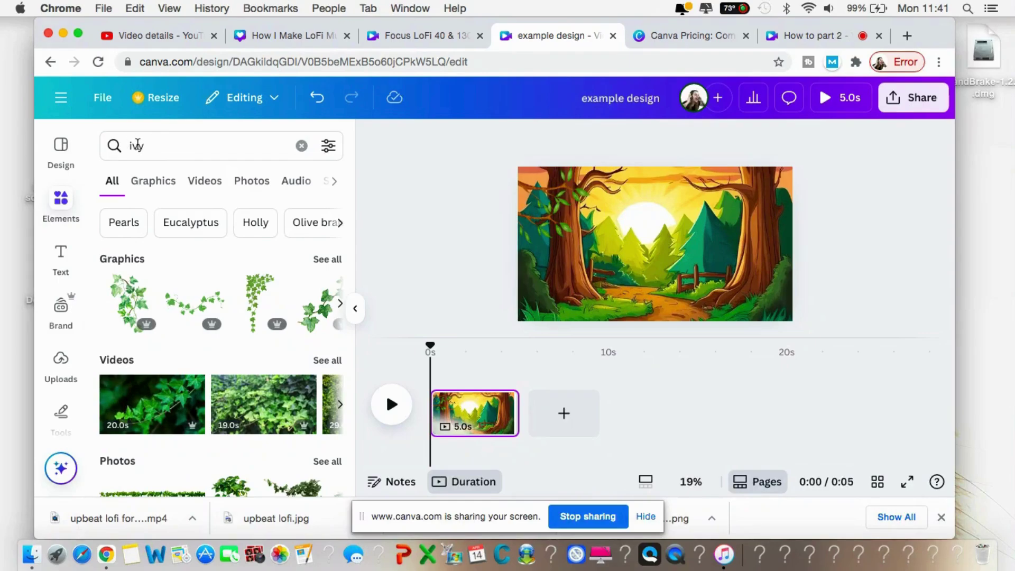
pyautogui.click(328, 261)
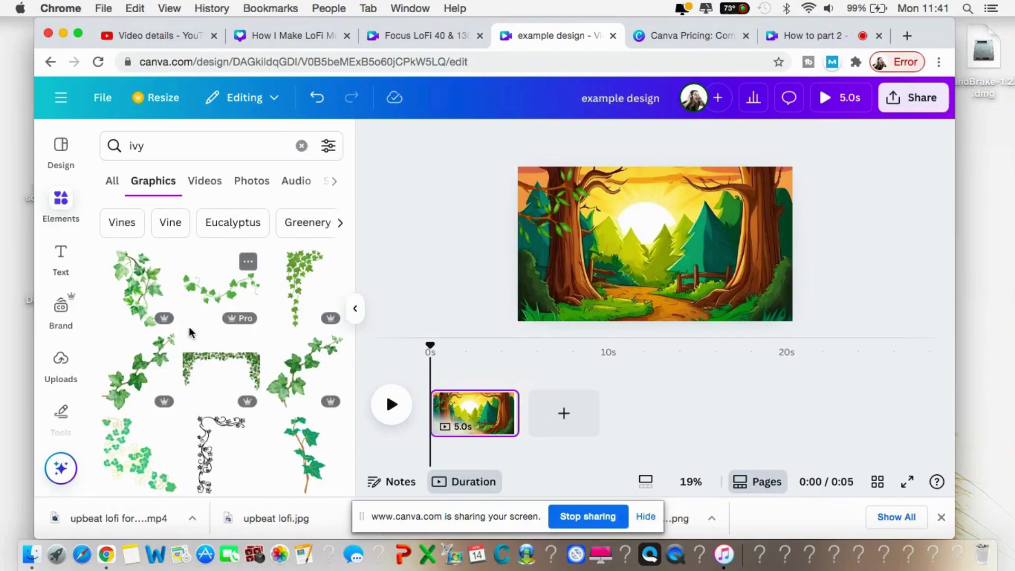
# Add the bushy hanging ivy graphic, shrink it, and place it at the top of the right tree
pyautogui.scroll(-4, 246, 350)
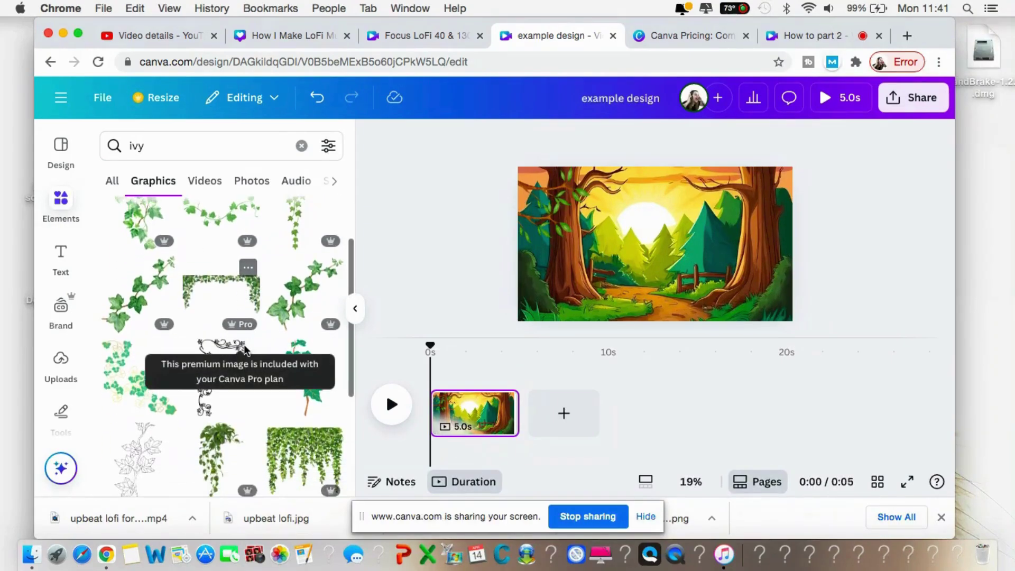
pyautogui.scroll(-2, 211, 394)
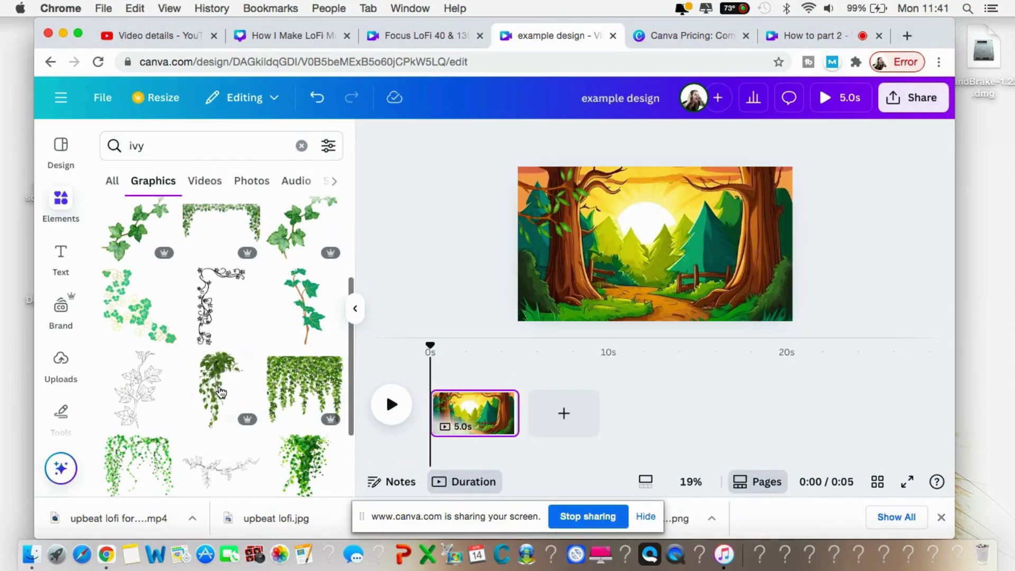
pyautogui.click(211, 396)
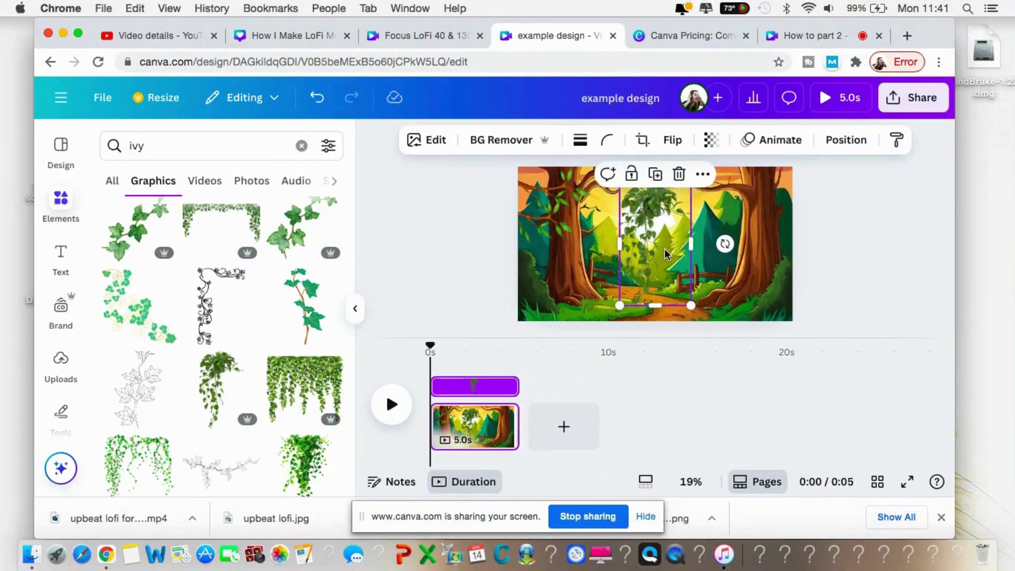
pyautogui.moveTo(654, 222); pyautogui.dragTo(755, 208)
pyautogui.moveTo(721, 295); pyautogui.dragTo(776, 193)
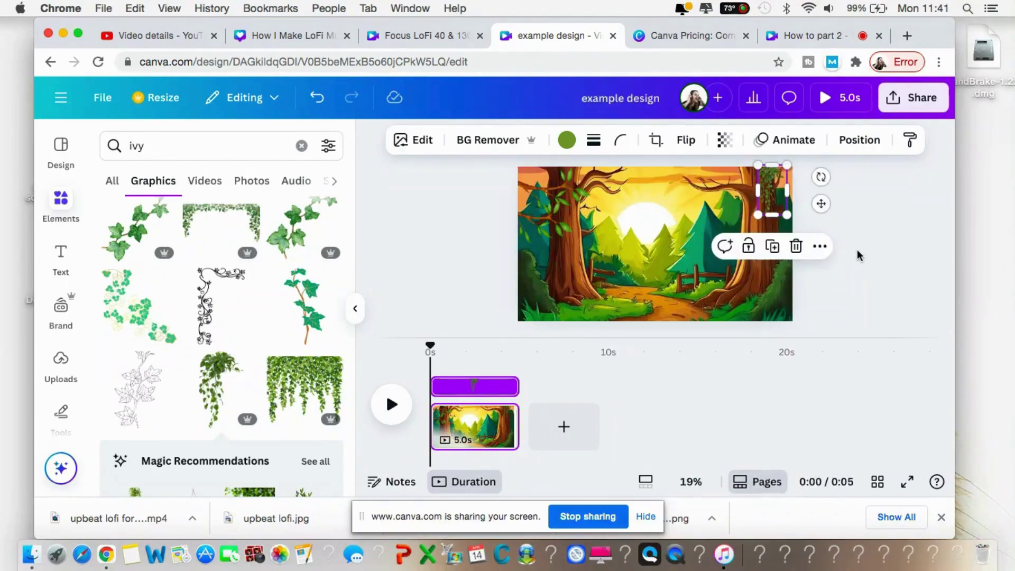
pyautogui.click(859, 255)
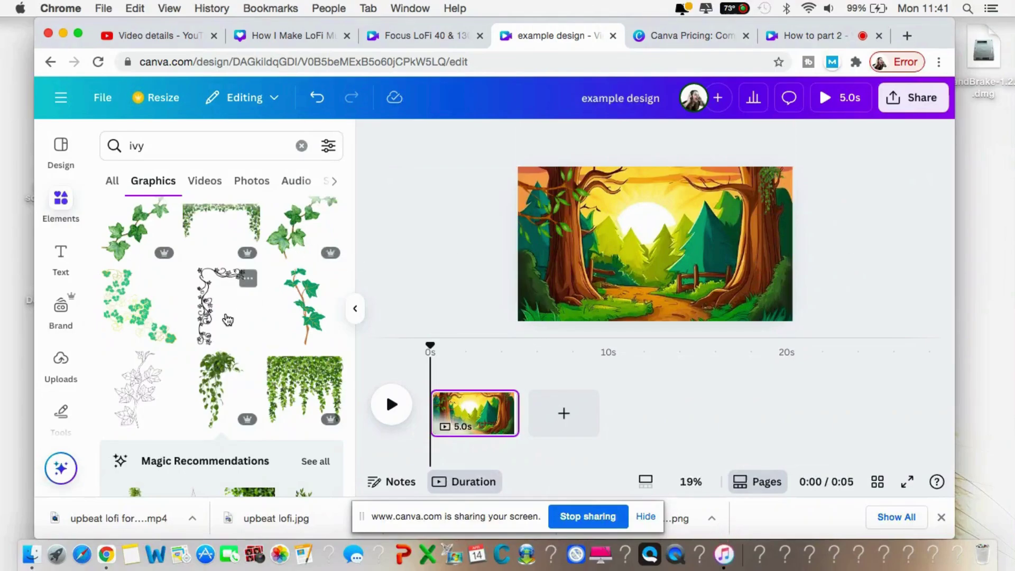
# Add the dark green ivy sprig, shrink and rotate it, and position it among the leaves beside the left tree
pyautogui.scroll(-3, 226, 317)
pyautogui.scroll(-4, 226, 317)
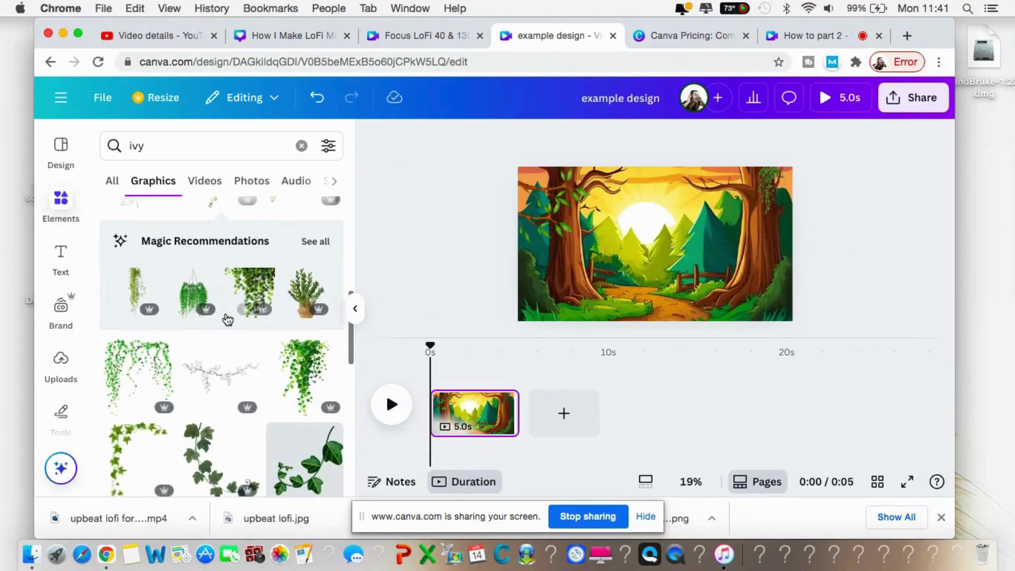
pyautogui.scroll(-2, 290, 404)
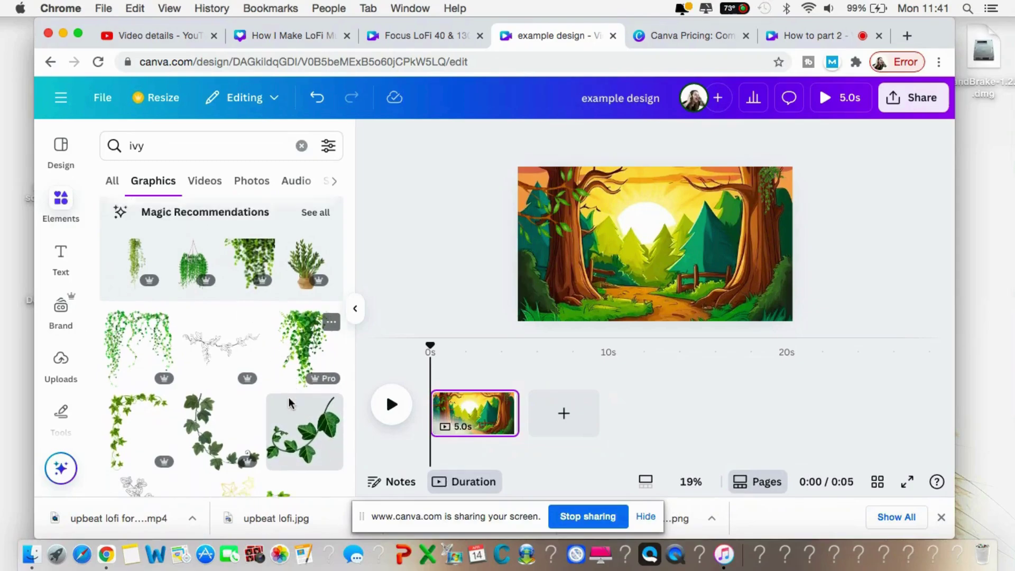
pyautogui.moveTo(526, 232); pyautogui.dragTo(656, 242)
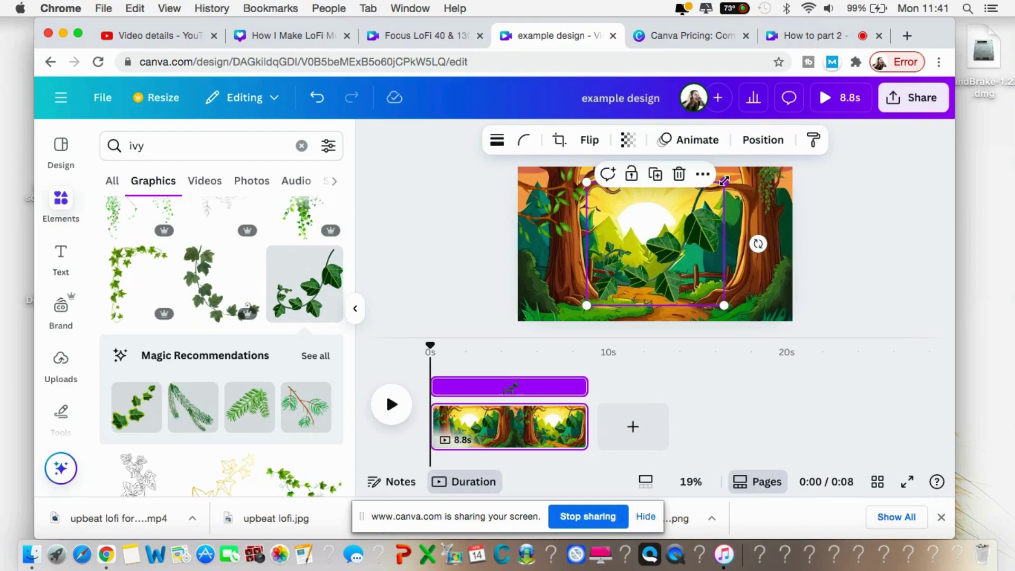
pyautogui.moveTo(725, 181); pyautogui.dragTo(642, 223)
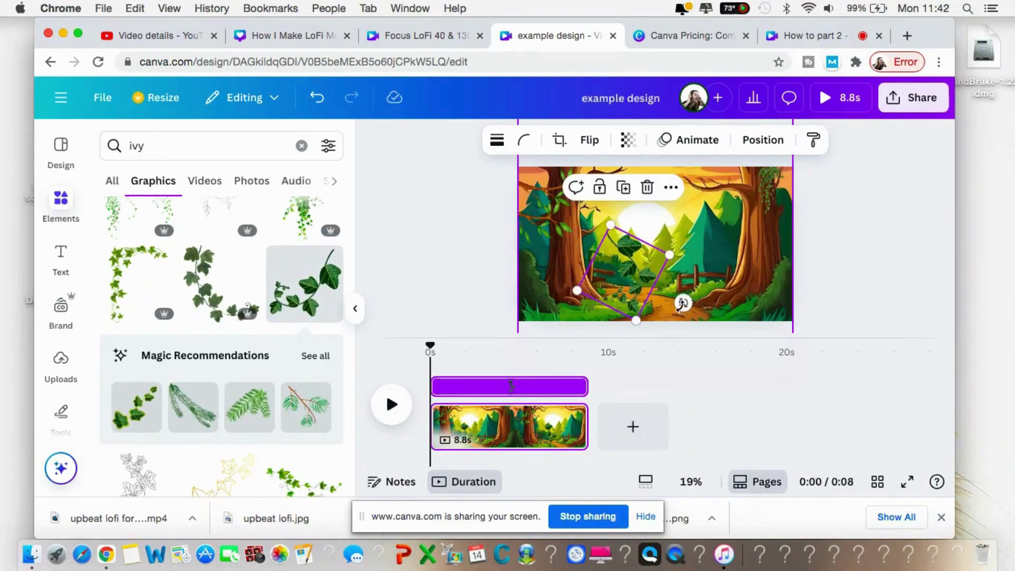
pyautogui.moveTo(683, 302); pyautogui.dragTo(685, 272)
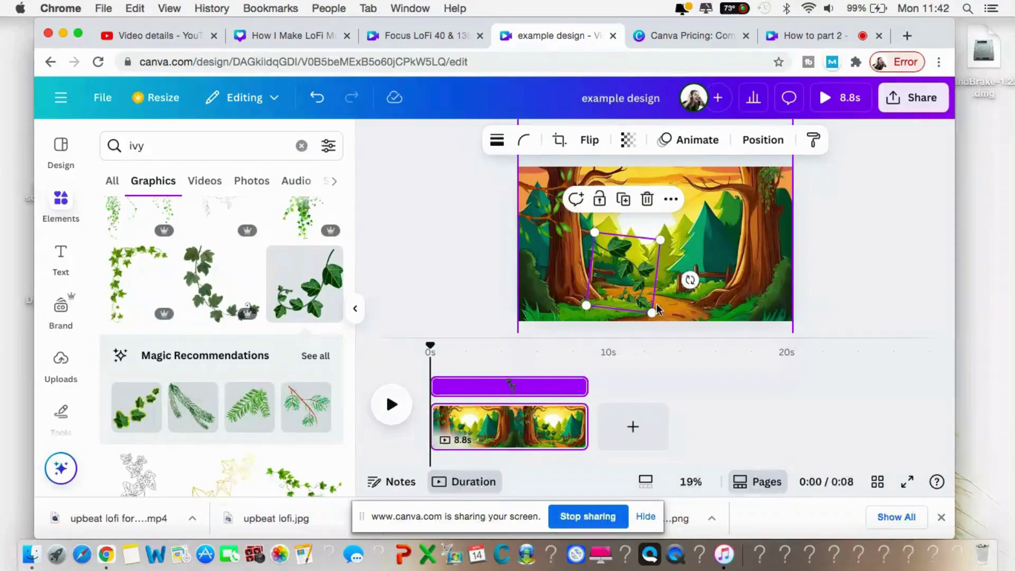
pyautogui.moveTo(654, 312); pyautogui.dragTo(535, 229)
pyautogui.click(492, 210)
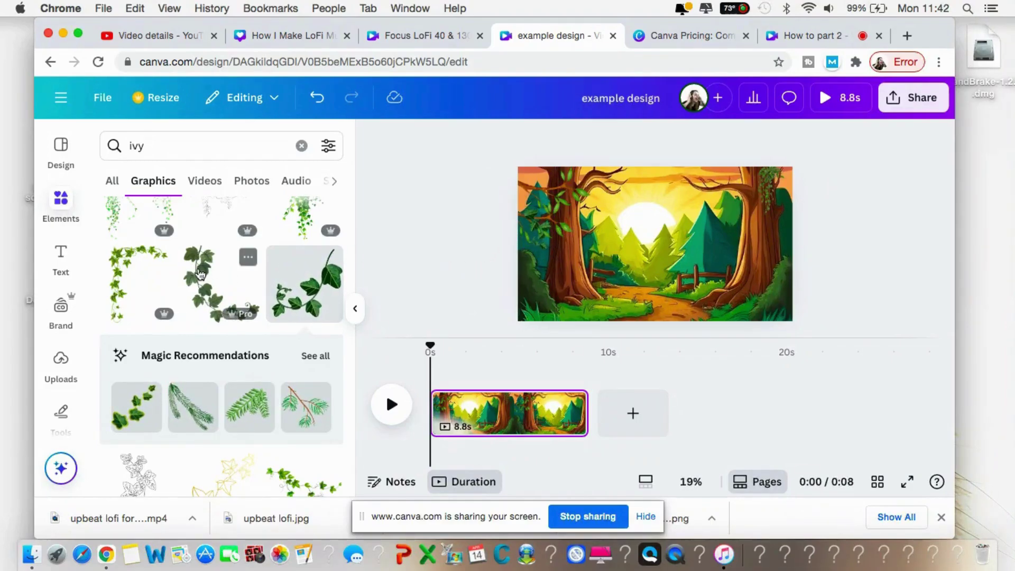
# Add the curved trailing ivy graphic, flip it horizontally, then shrink, rotate and place it in the page's top-left corner
pyautogui.click(221, 283)
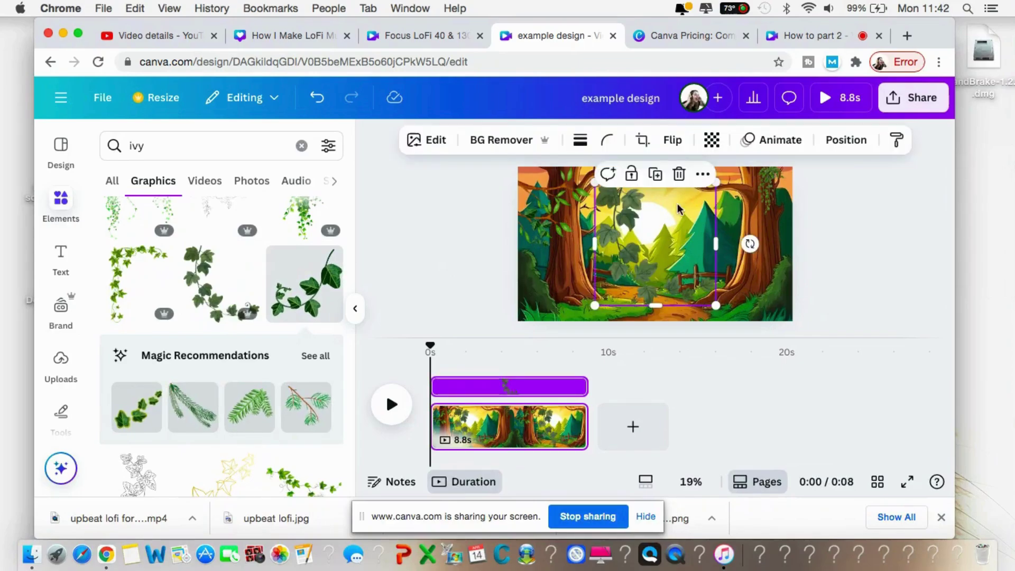
pyautogui.click(673, 141)
pyautogui.click(679, 179)
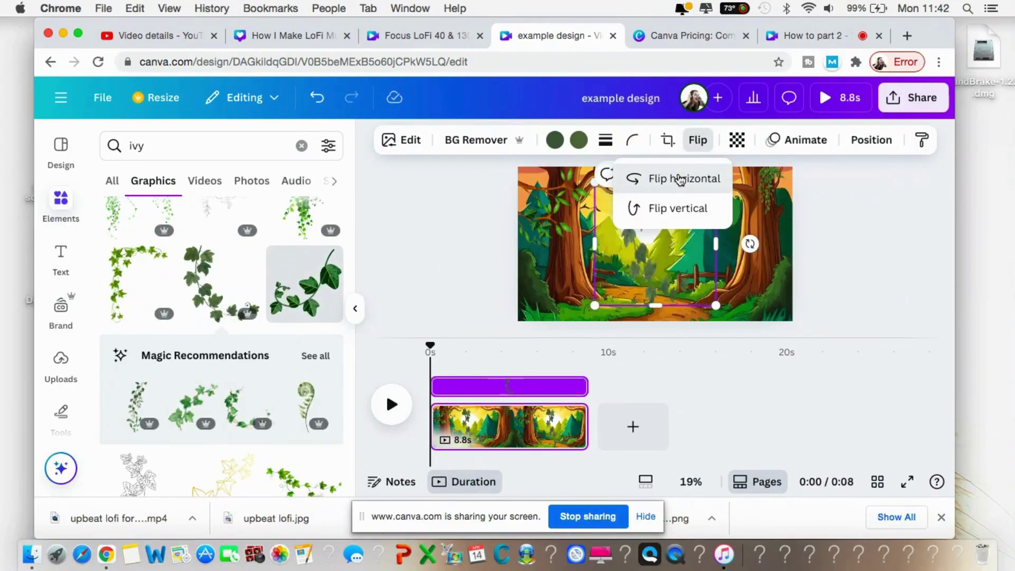
pyautogui.click(750, 245)
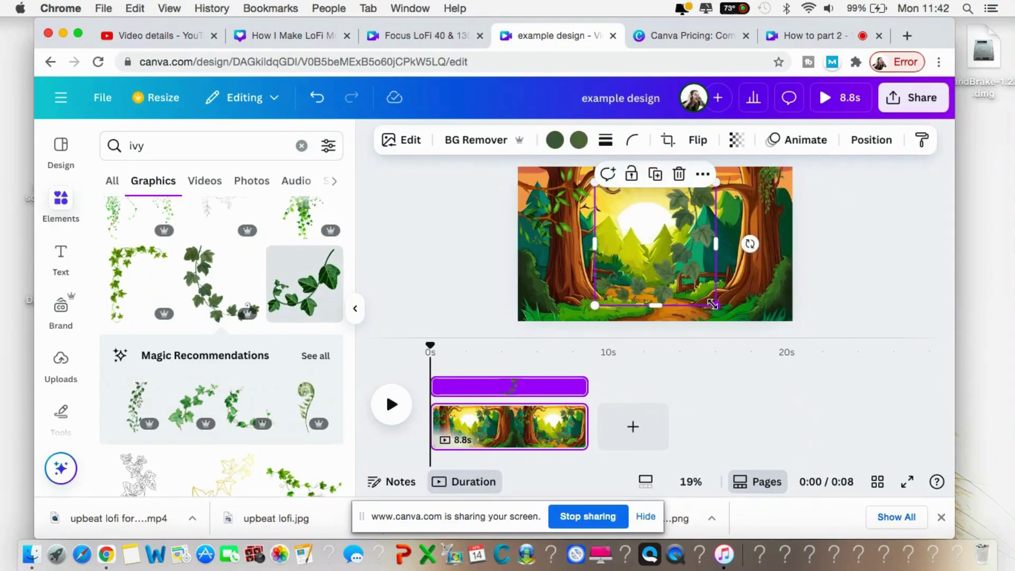
pyautogui.moveTo(705, 292); pyautogui.dragTo(672, 183)
pyautogui.moveTo(623, 205); pyautogui.dragTo(525, 182)
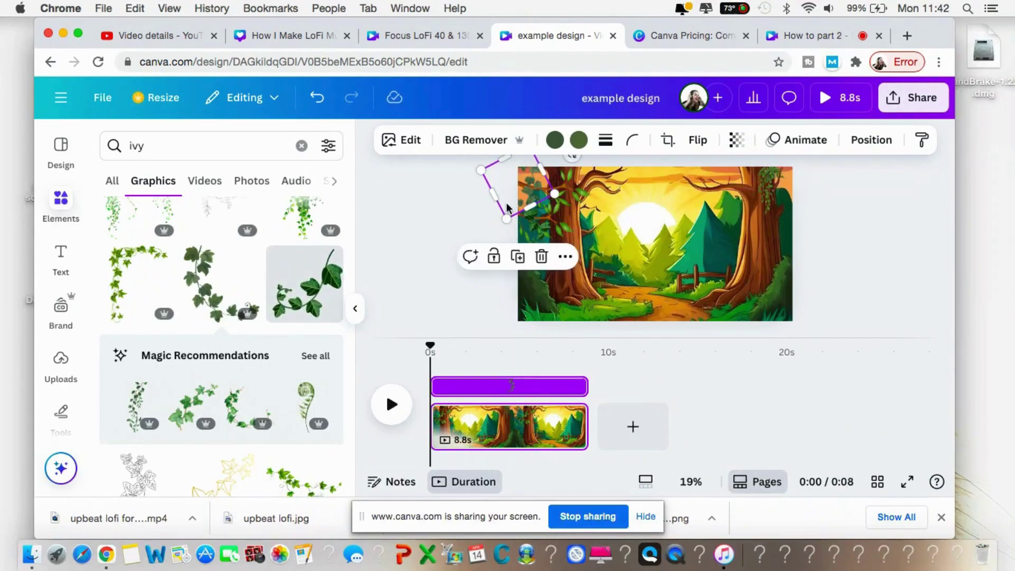
pyautogui.click(470, 225)
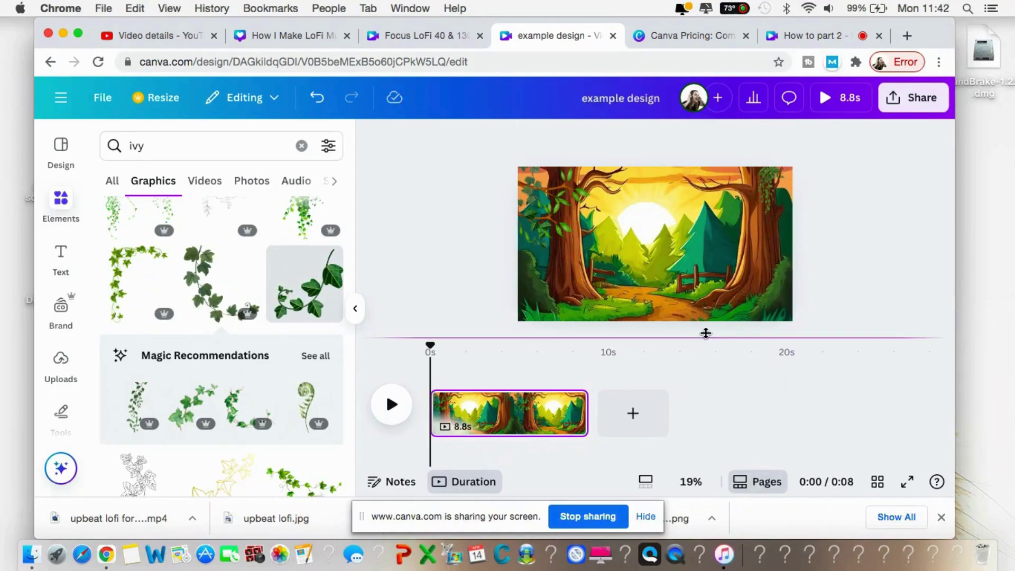
pyautogui.click(810, 34)
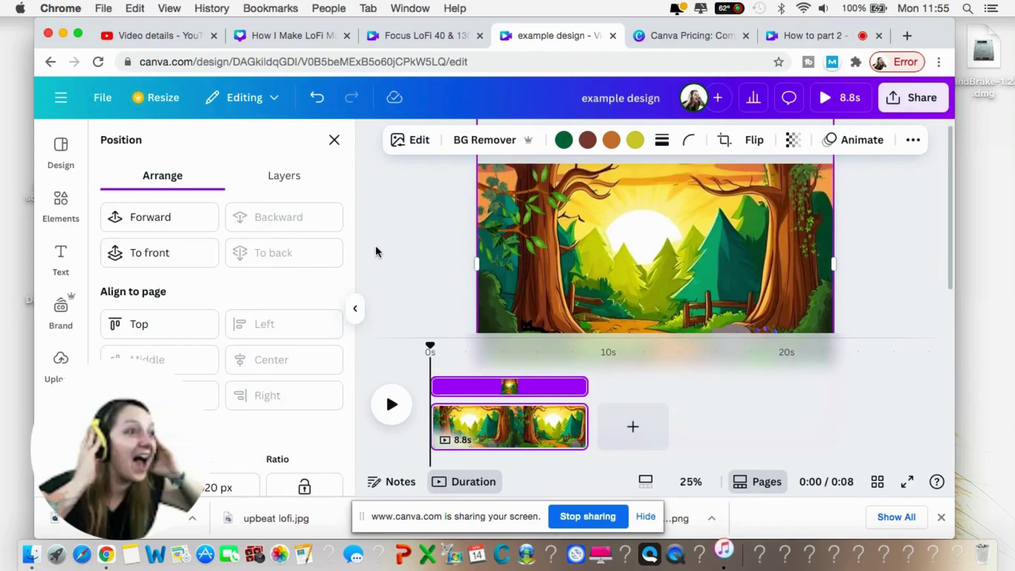
pyautogui.scroll(-1, 377, 251)
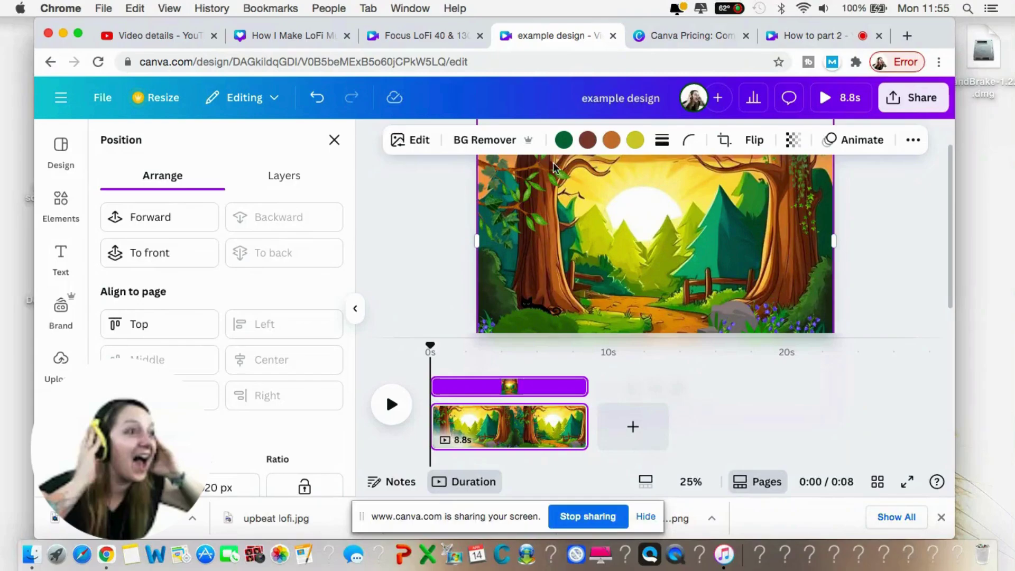
pyautogui.click(793, 207)
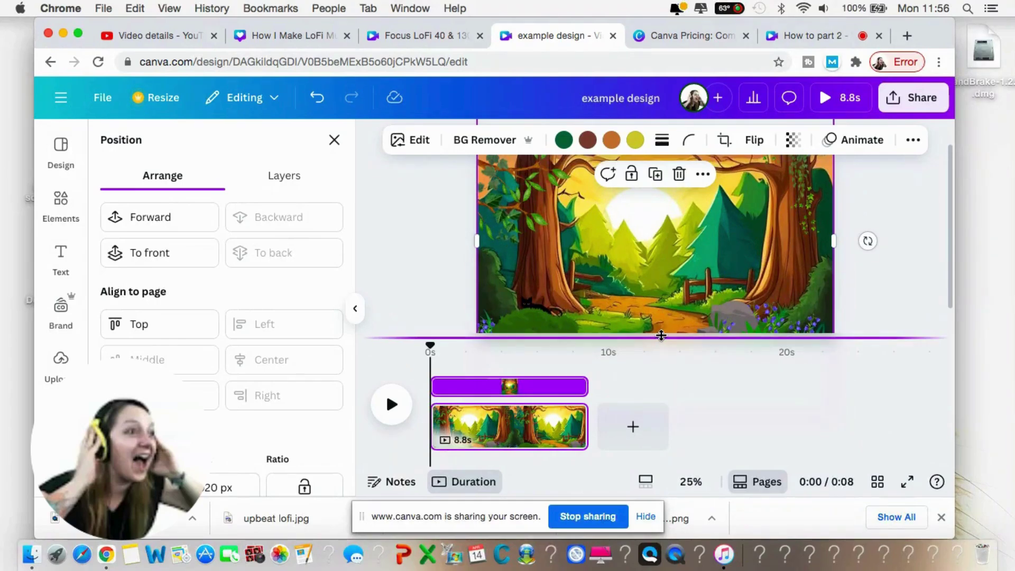
# Make more room for the canvas and zoom to 100% to examine the black cat behind the bush at the left tree
pyautogui.moveTo(665, 378); pyautogui.dragTo(666, 403)
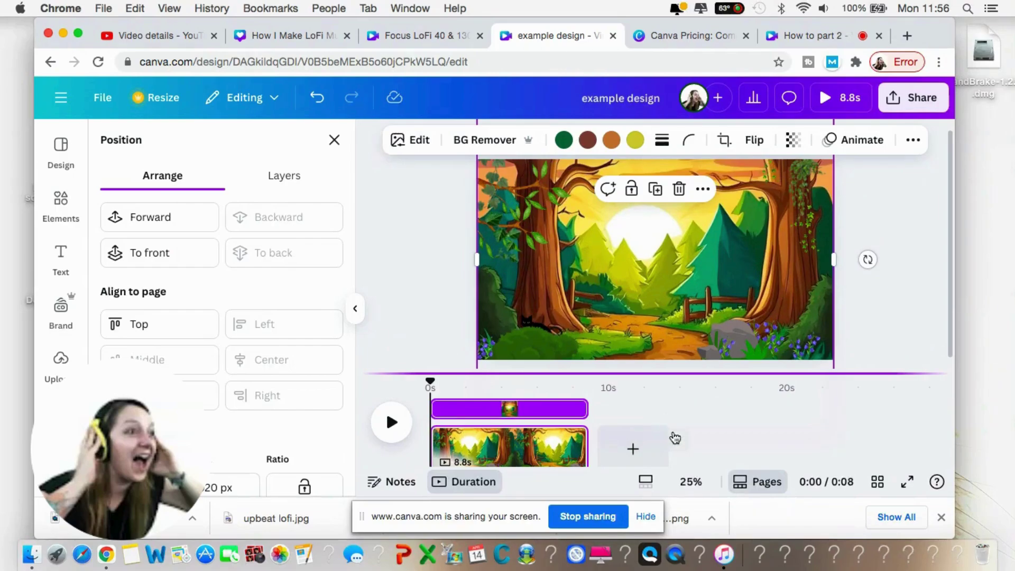
pyautogui.click(674, 438)
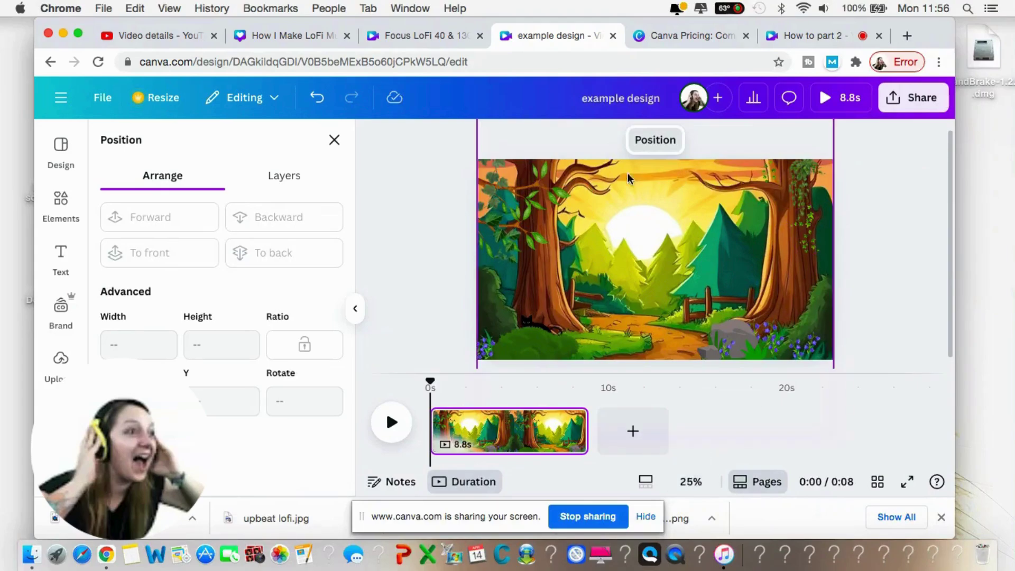
pyautogui.click(687, 480)
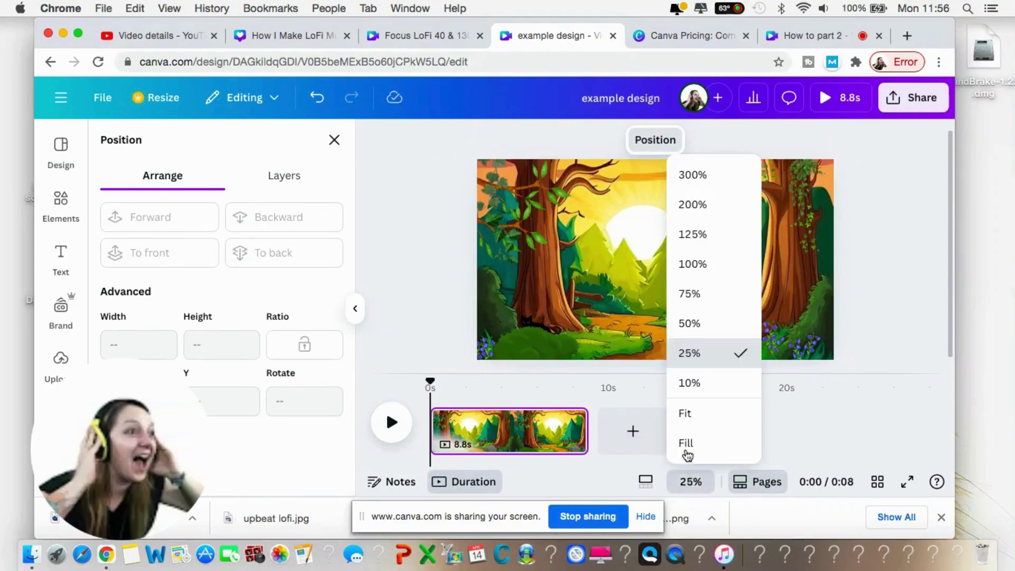
pyautogui.click(700, 271)
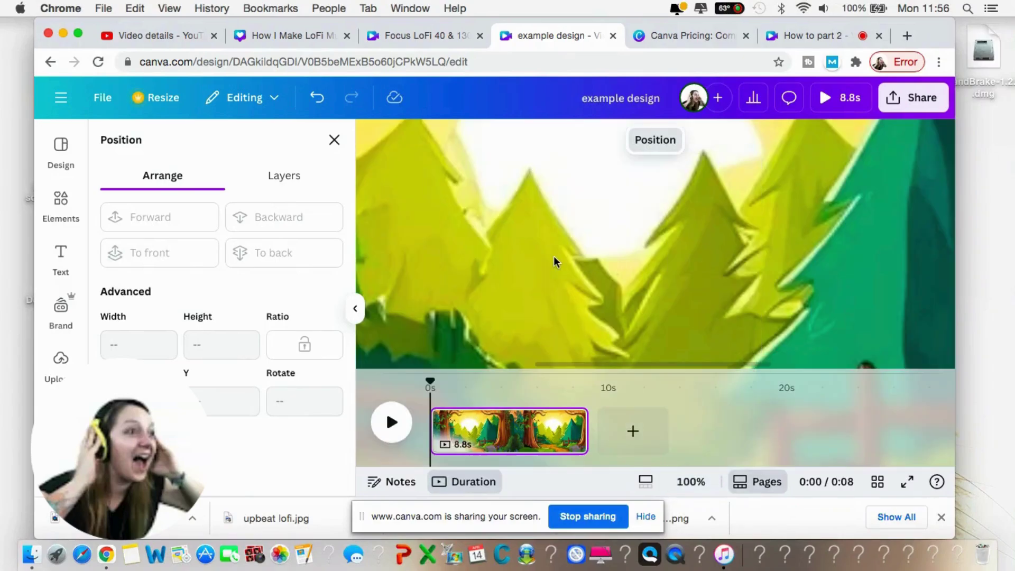
pyautogui.hscroll(-5, 556, 261)
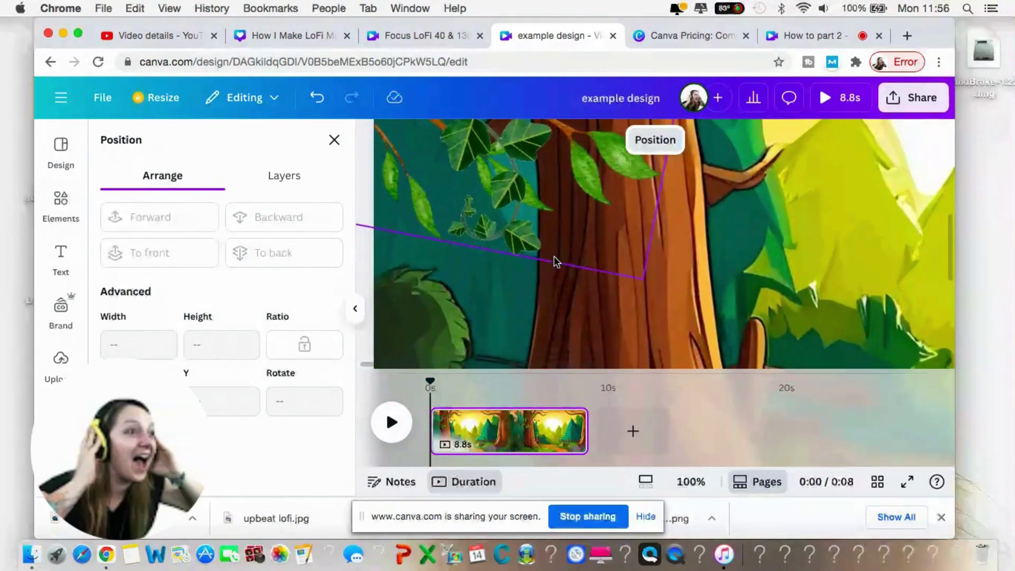
pyautogui.scroll(-3, 556, 262)
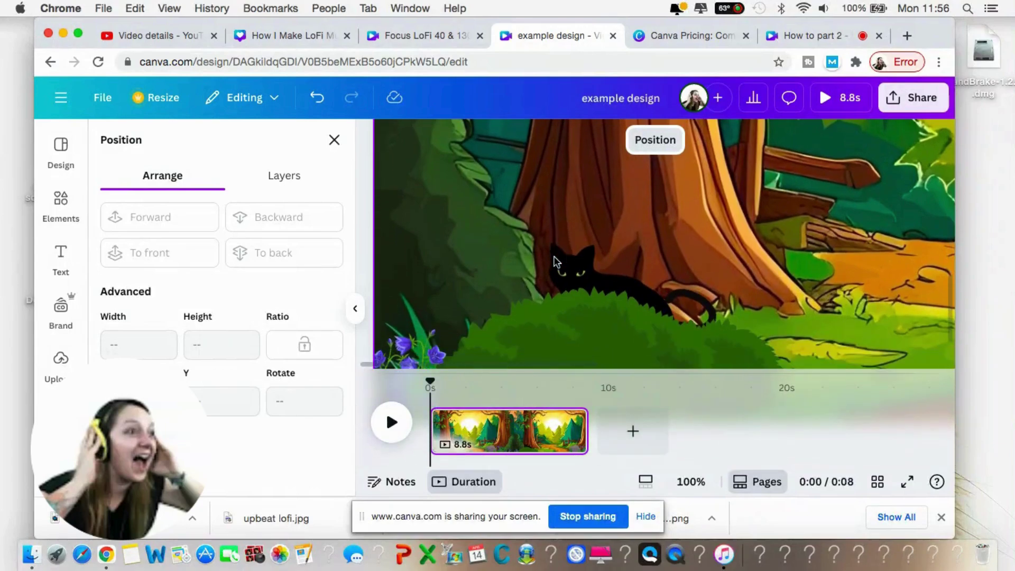
pyautogui.scroll(-2, 555, 261)
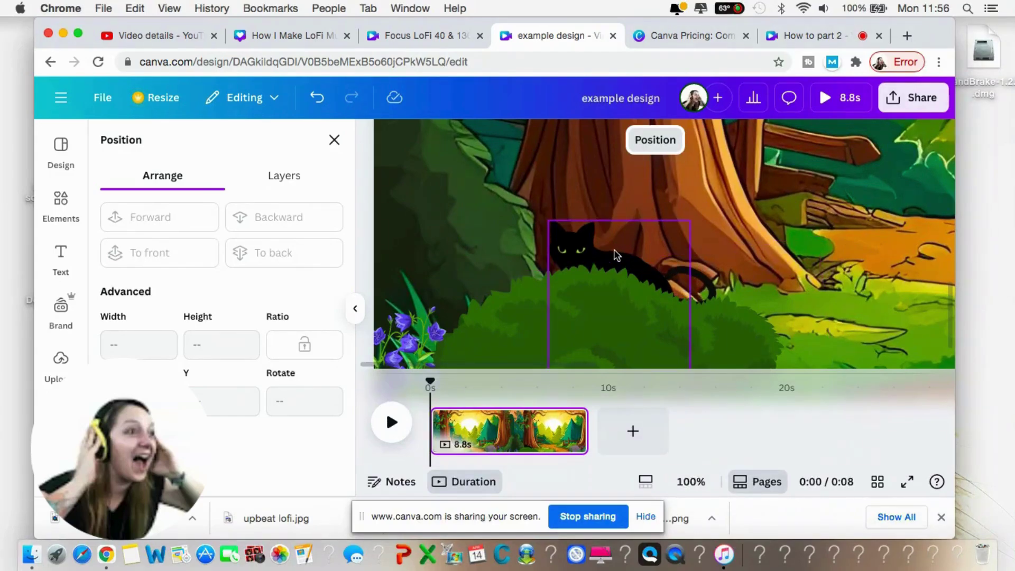
# Shrink the bush in front of the black cat slightly and adjust the curled tail at the left tree's base
pyautogui.click(645, 299)
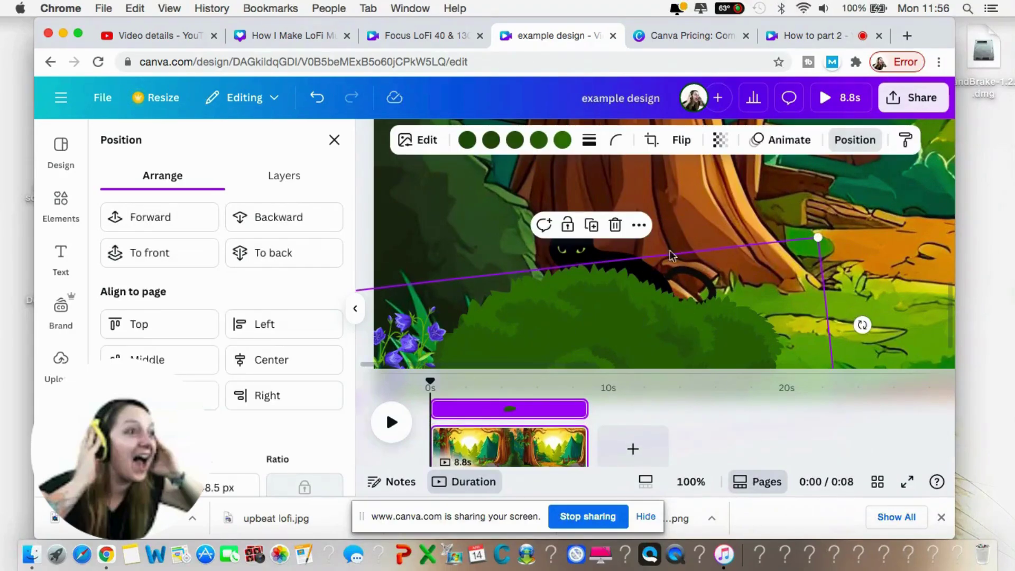
pyautogui.moveTo(818, 237); pyautogui.dragTo(765, 328)
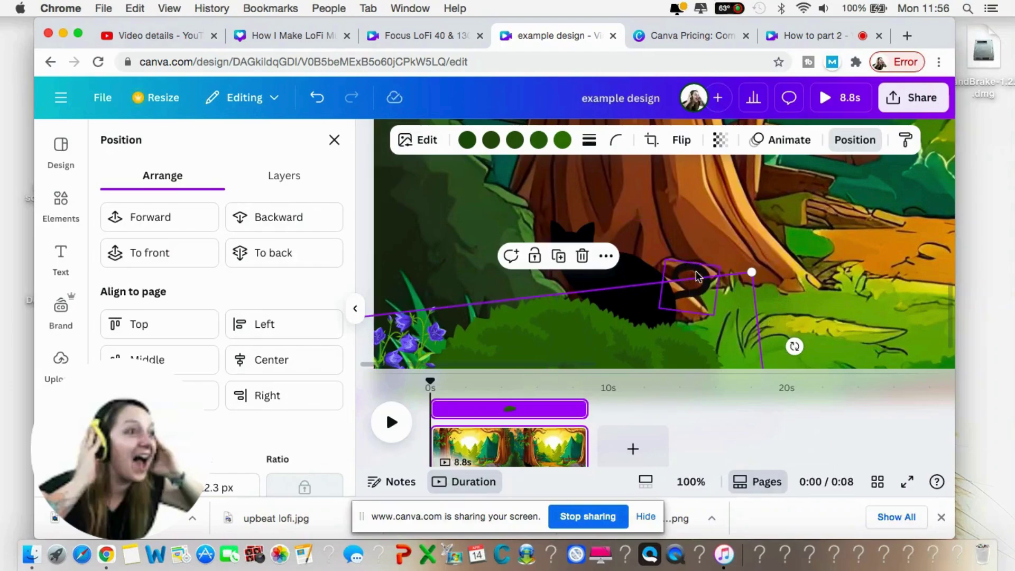
pyautogui.click(698, 276)
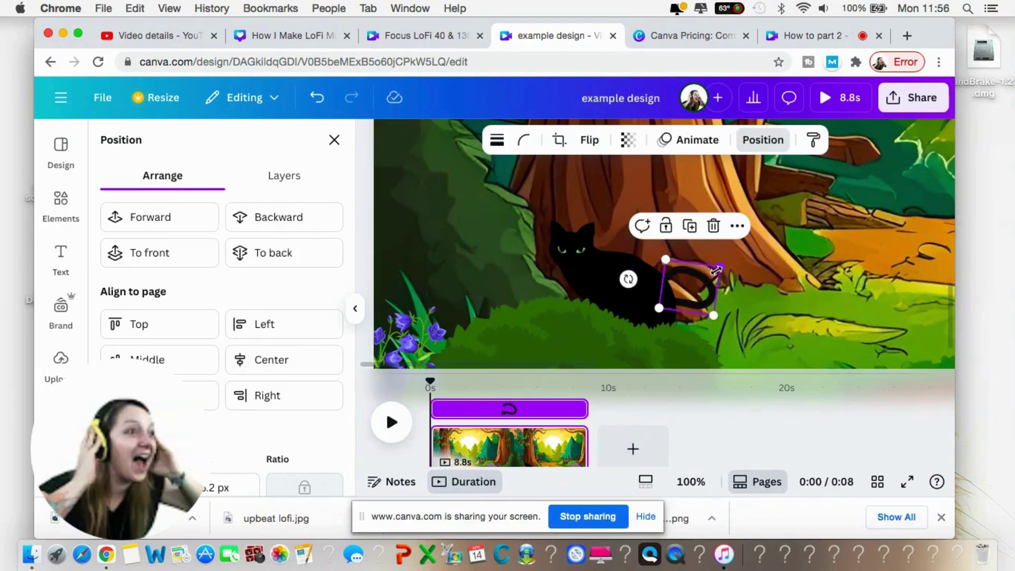
pyautogui.moveTo(716, 271); pyautogui.dragTo(792, 228)
pyautogui.click(739, 291)
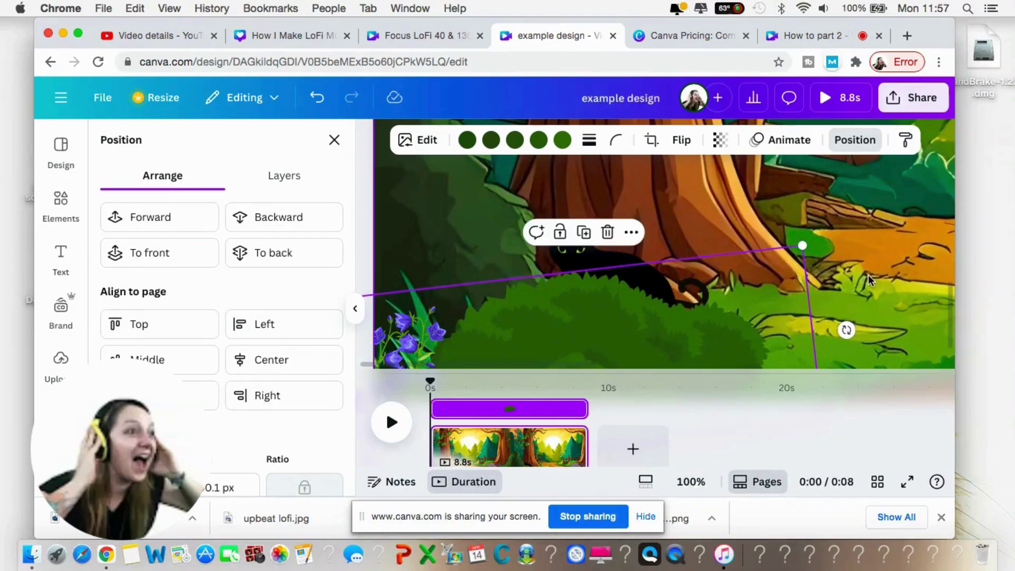
pyautogui.click(682, 288)
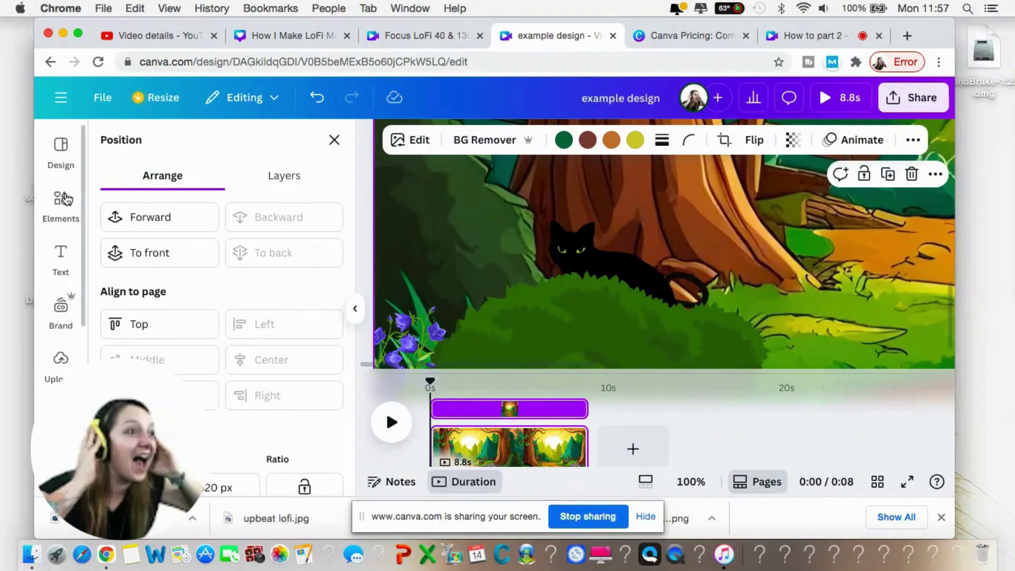
# Search the elements for "whiskers" and add the two-sided thin whiskers graphic to the page
pyautogui.click(62, 200)
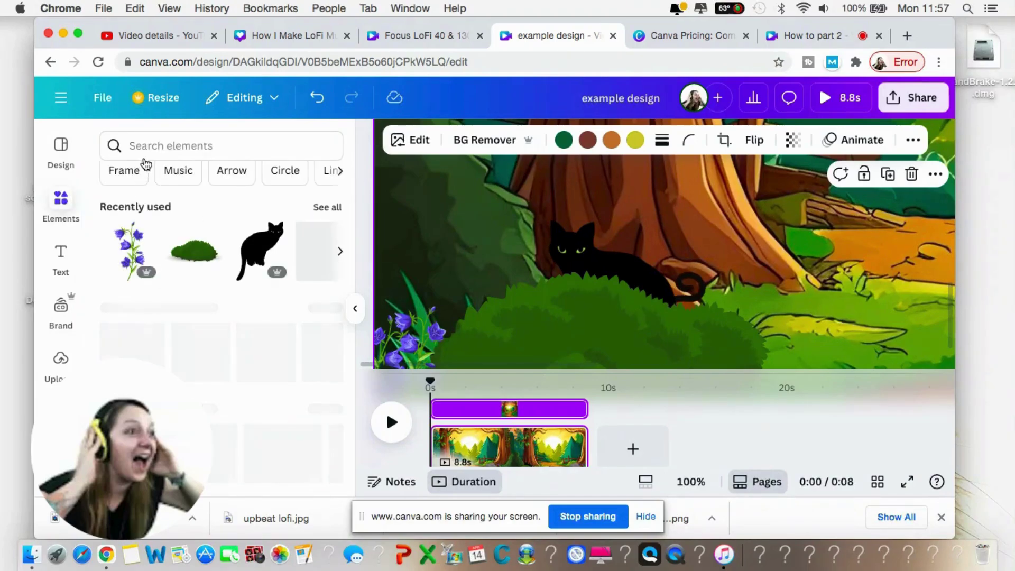
pyautogui.click(143, 146)
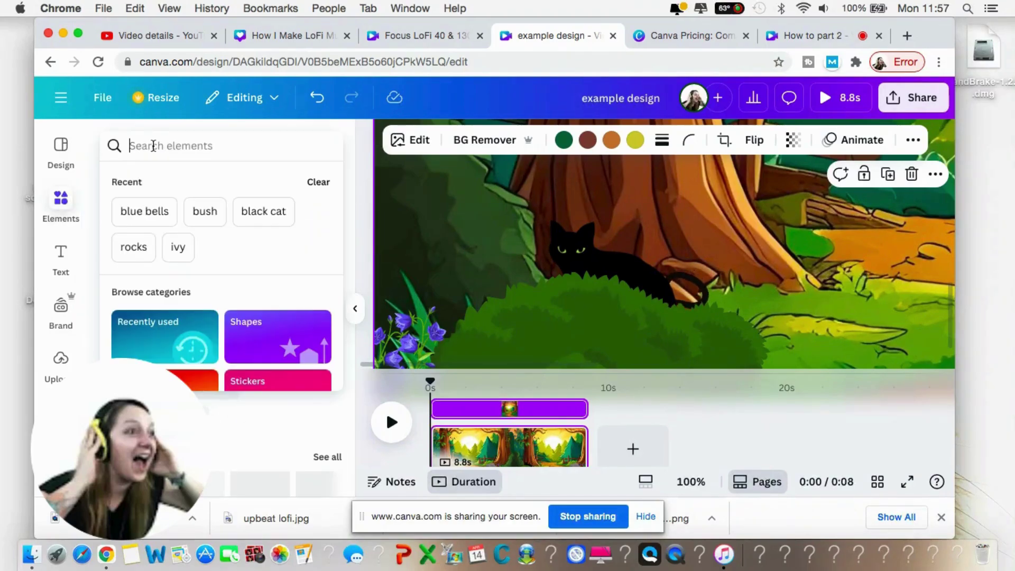
pyautogui.write('whiskers')
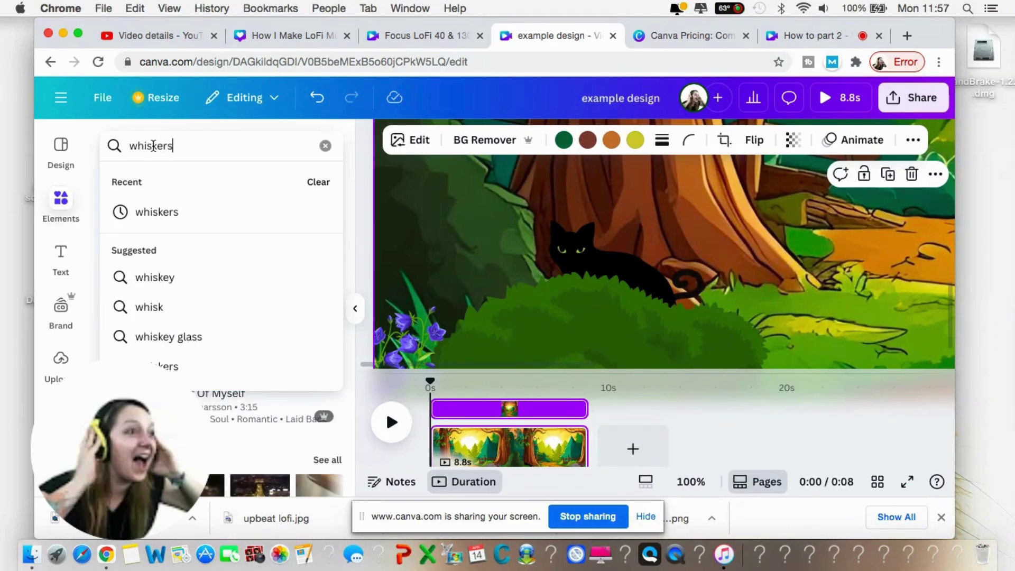
pyautogui.press('Return')
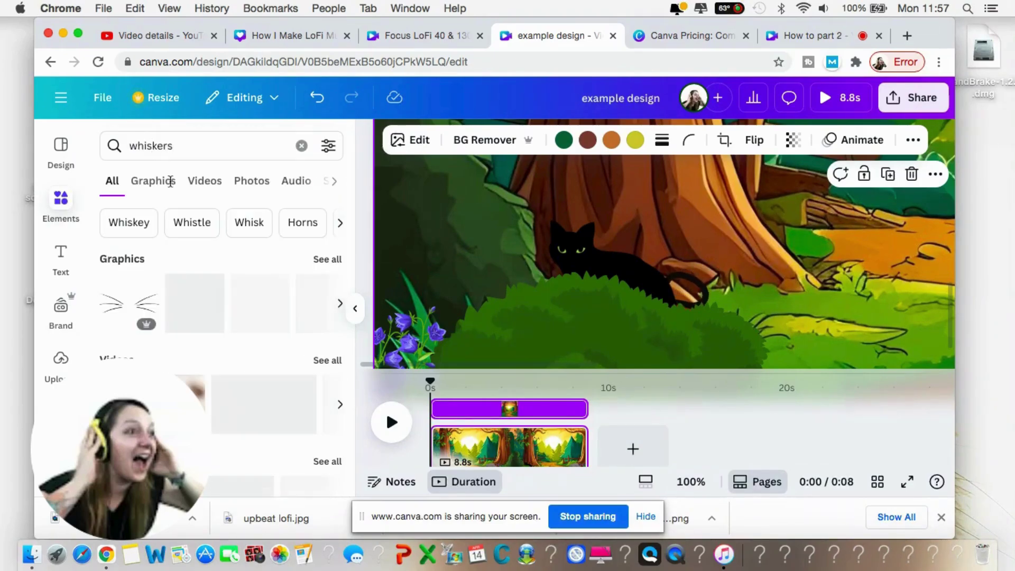
pyautogui.moveTo(125, 310); pyautogui.dragTo(516, 242)
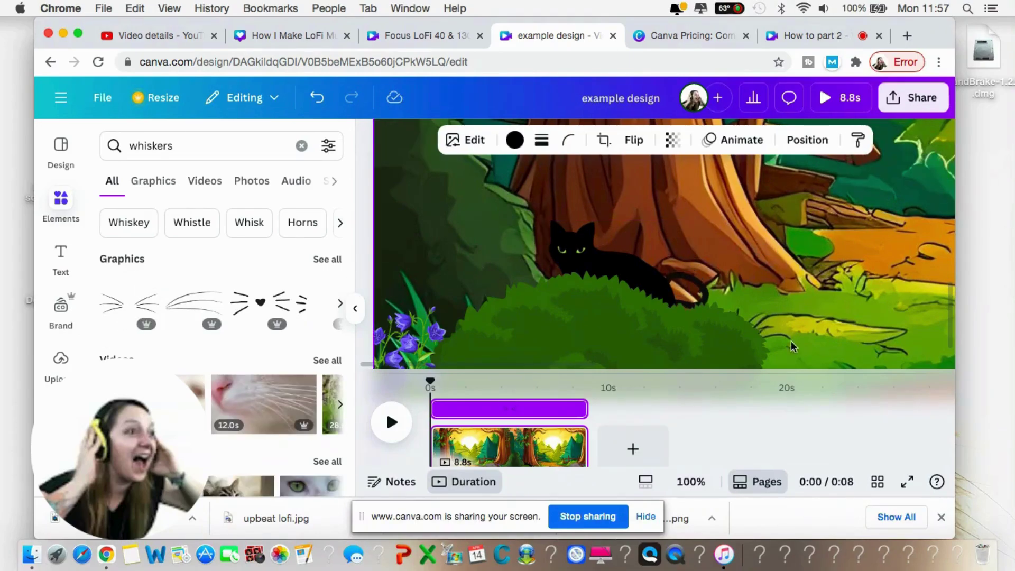
# Shrink the whiskers graphic and move it beside the black cat at the left tree
pyautogui.click(691, 482)
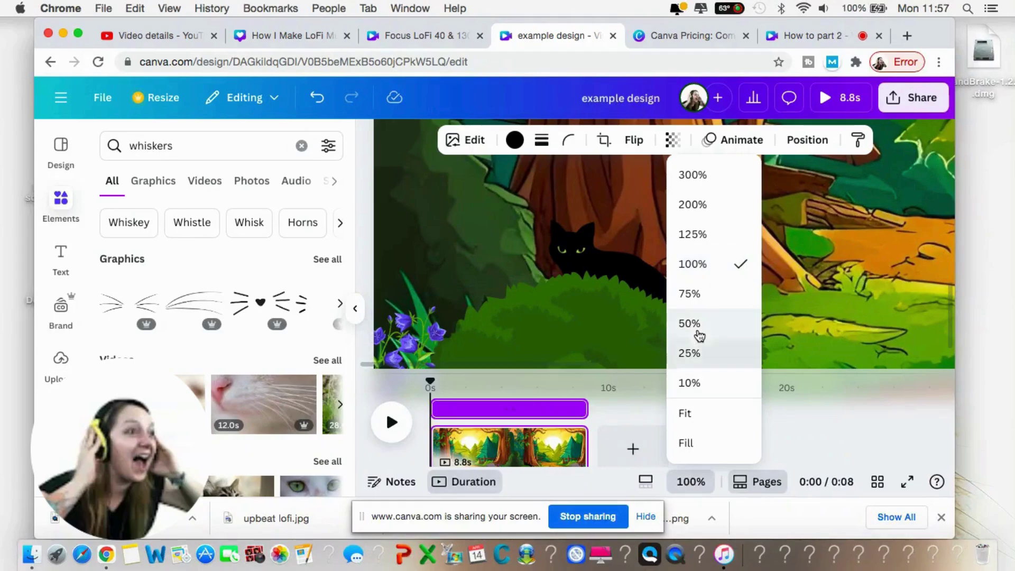
pyautogui.click(692, 353)
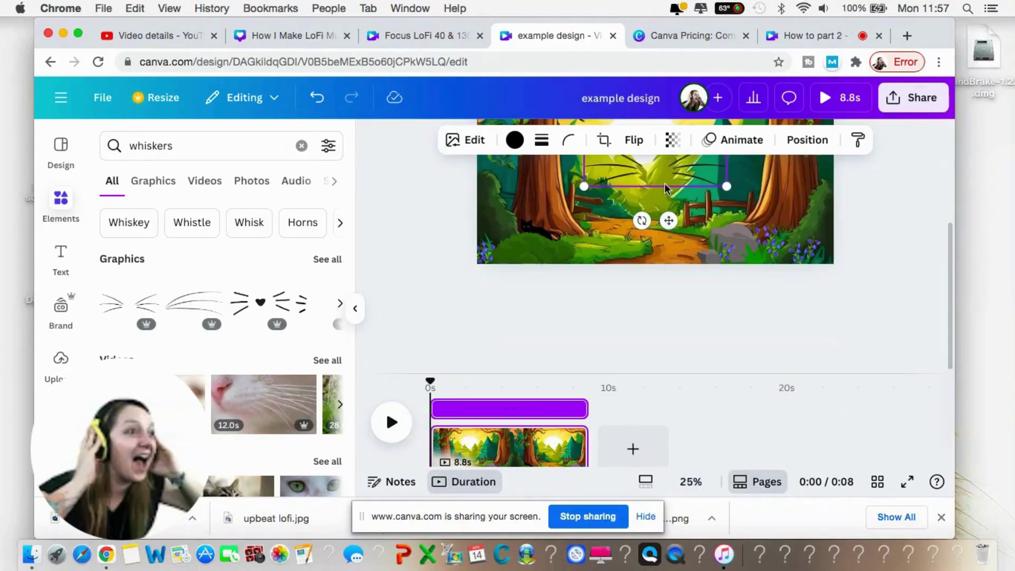
pyautogui.moveTo(629, 200); pyautogui.dragTo(581, 311)
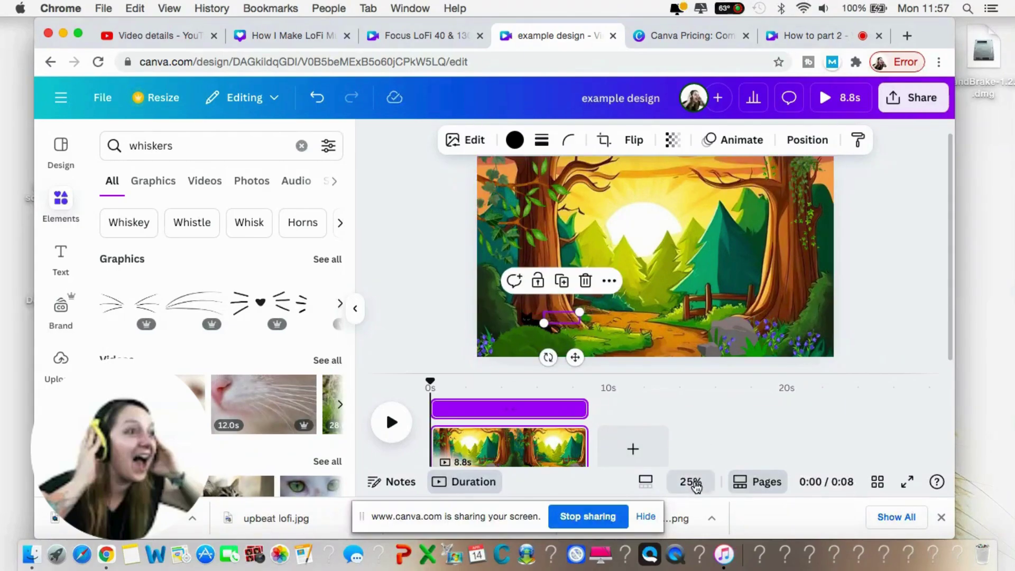
# Shrink the whiskers further at 100% zoom and place them over the black cat's face
pyautogui.click(692, 482)
pyautogui.click(691, 263)
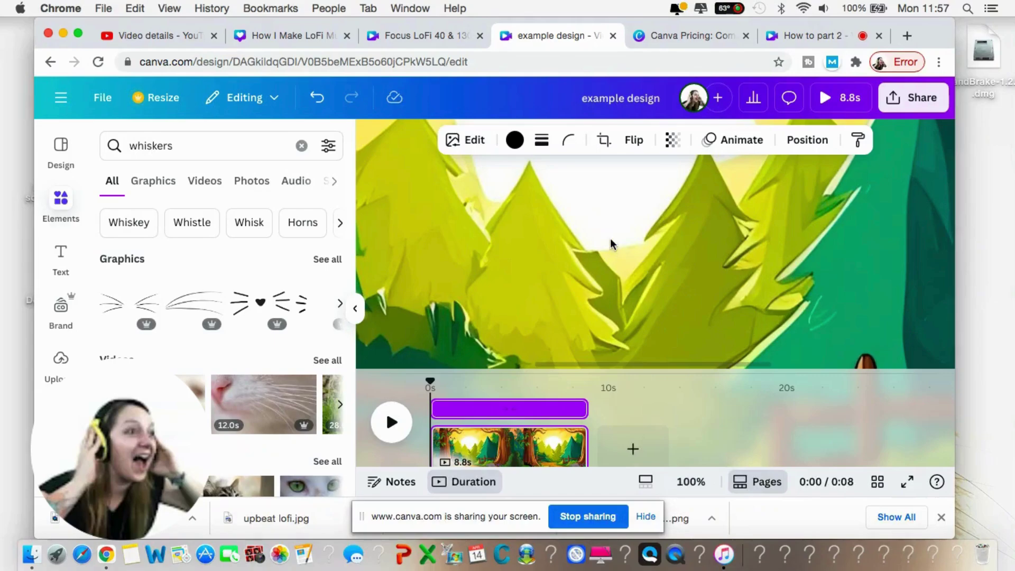
pyautogui.scroll(-10, 611, 243)
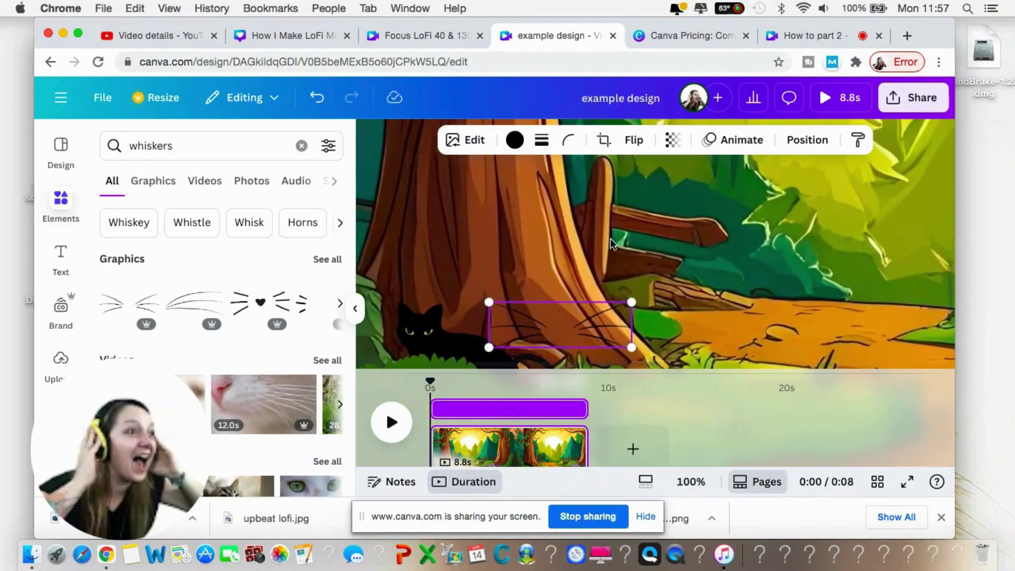
pyautogui.hscroll(-3, 610, 243)
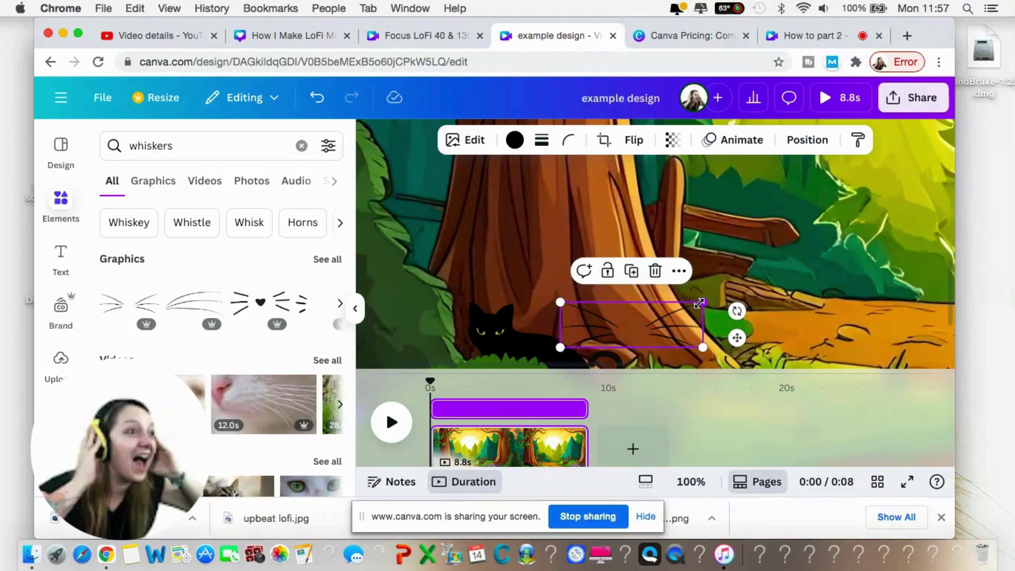
pyautogui.moveTo(699, 303); pyautogui.dragTo(608, 329)
pyautogui.click(645, 340)
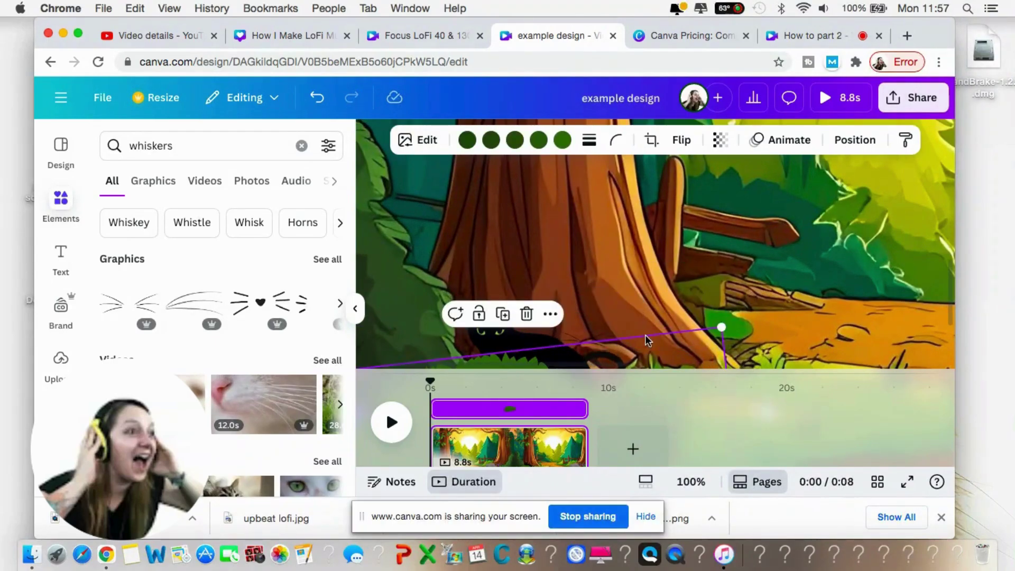
pyautogui.click(596, 339)
pyautogui.click(597, 340)
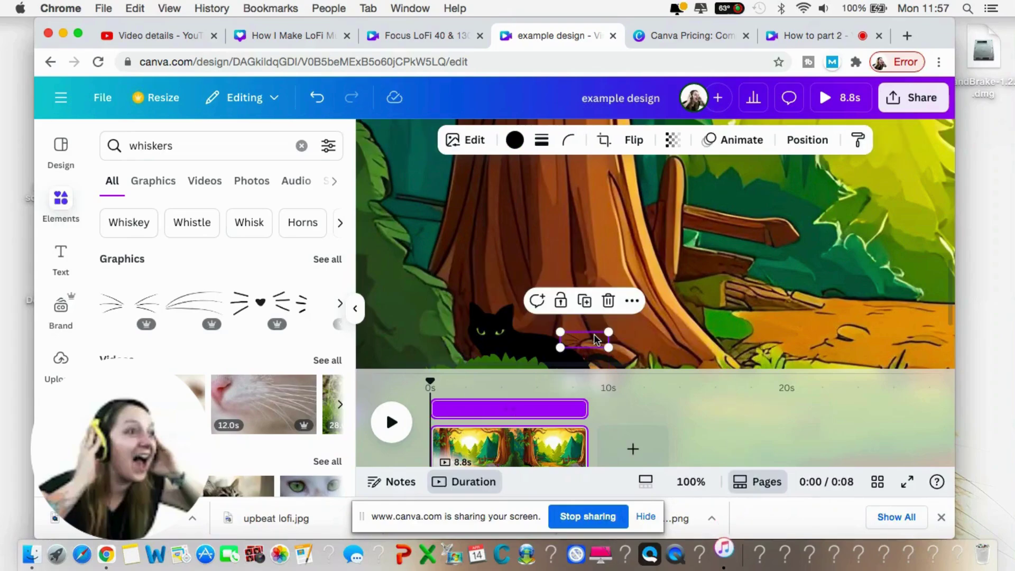
pyautogui.moveTo(597, 338); pyautogui.dragTo(506, 340)
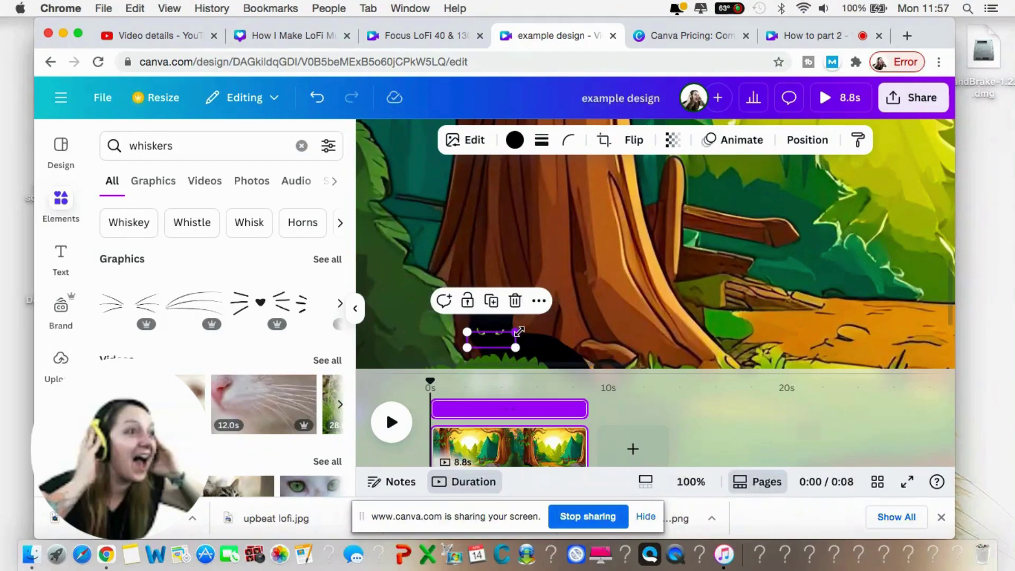
pyautogui.click(585, 302)
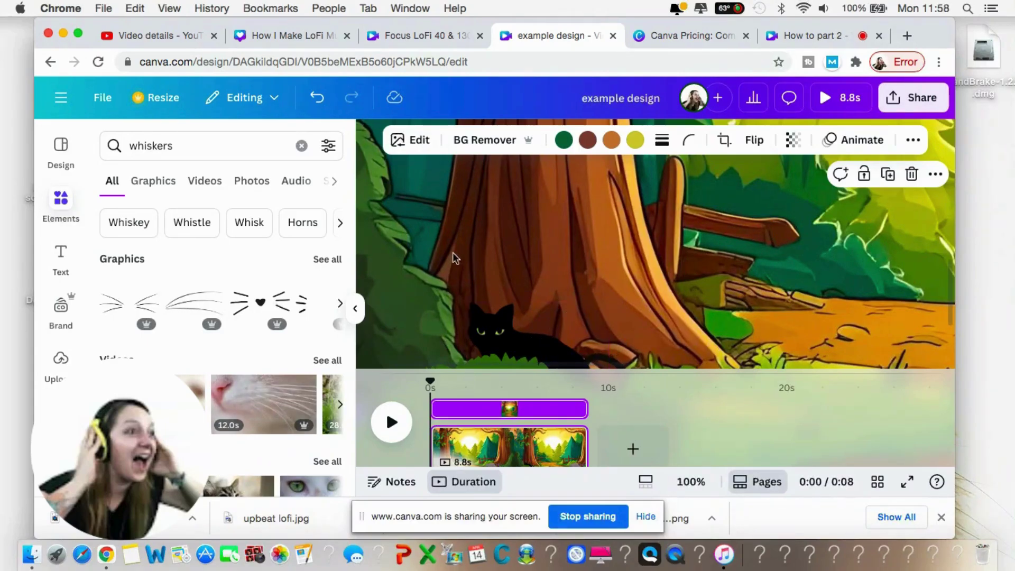
# Activate the Pen drawing tool and set its color to black
pyautogui.scroll(-2, 62, 349)
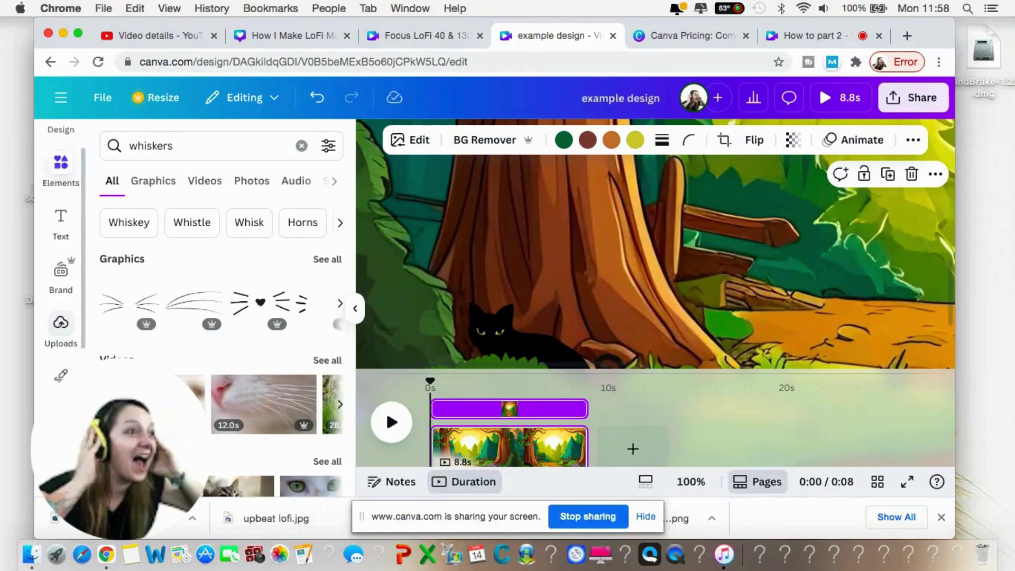
pyautogui.click(61, 352)
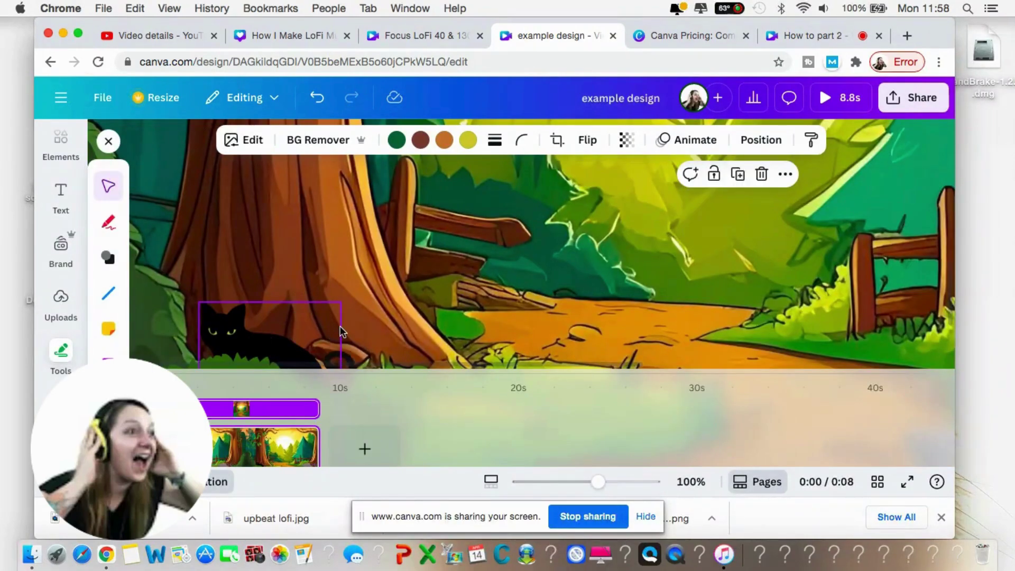
pyautogui.scroll(-2, 341, 325)
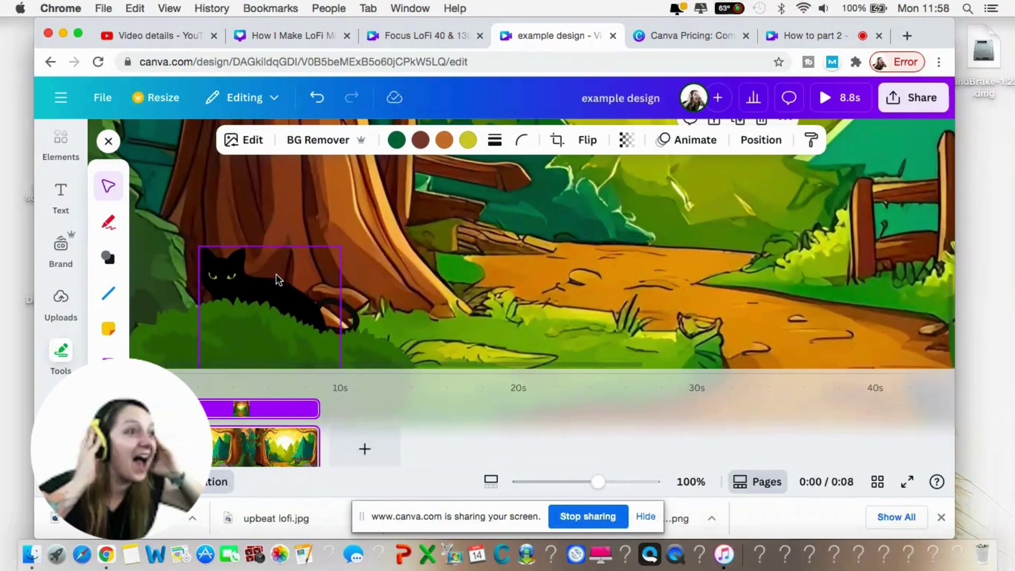
pyautogui.hscroll(-3, 276, 278)
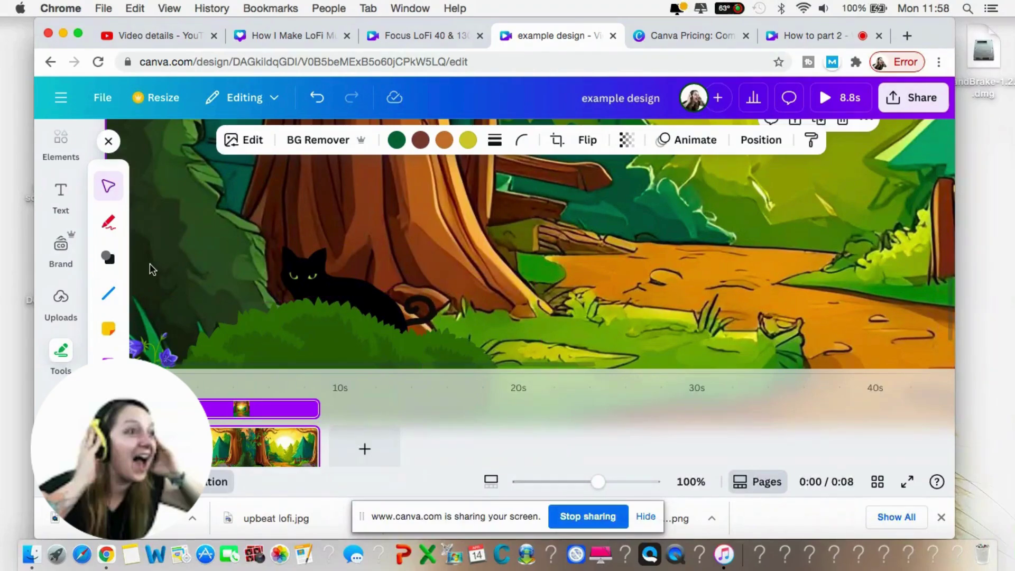
pyautogui.click(109, 227)
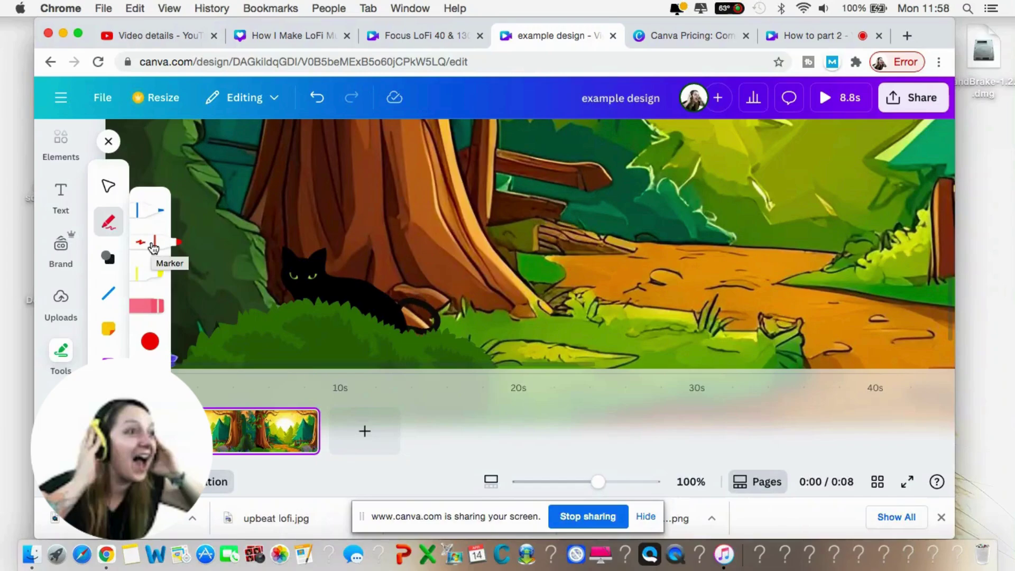
pyautogui.click(149, 211)
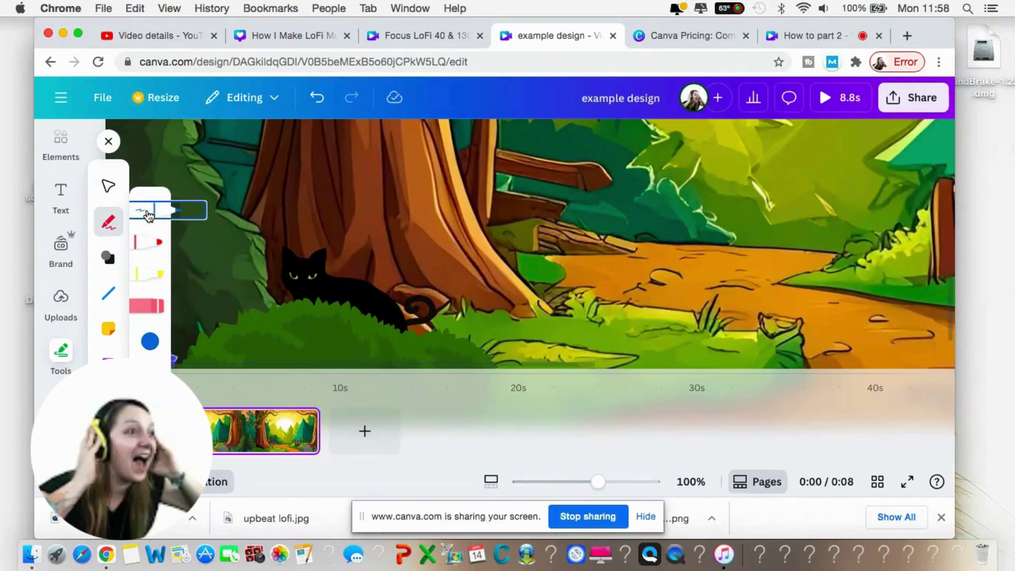
pyautogui.click(150, 343)
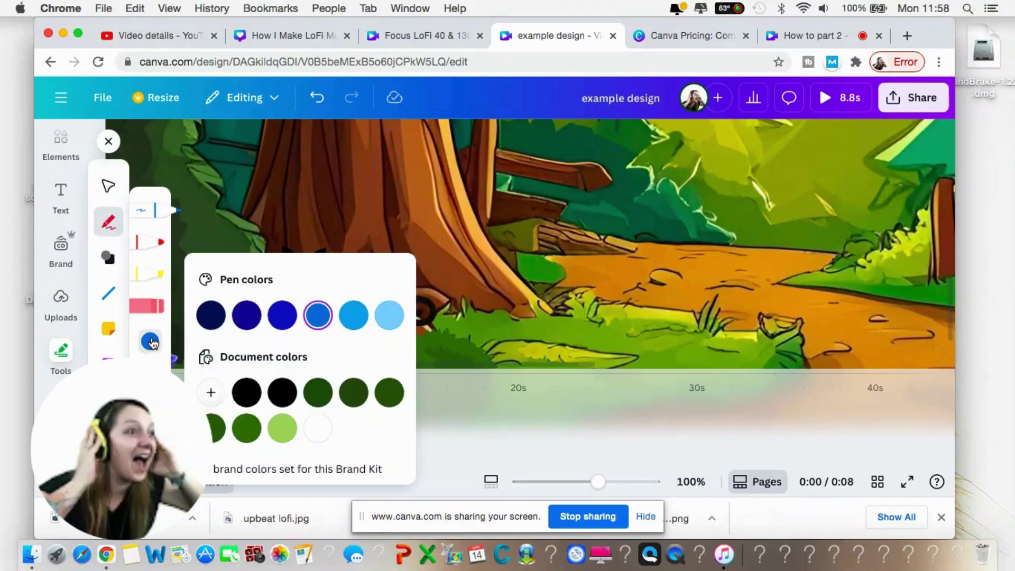
pyautogui.click(246, 392)
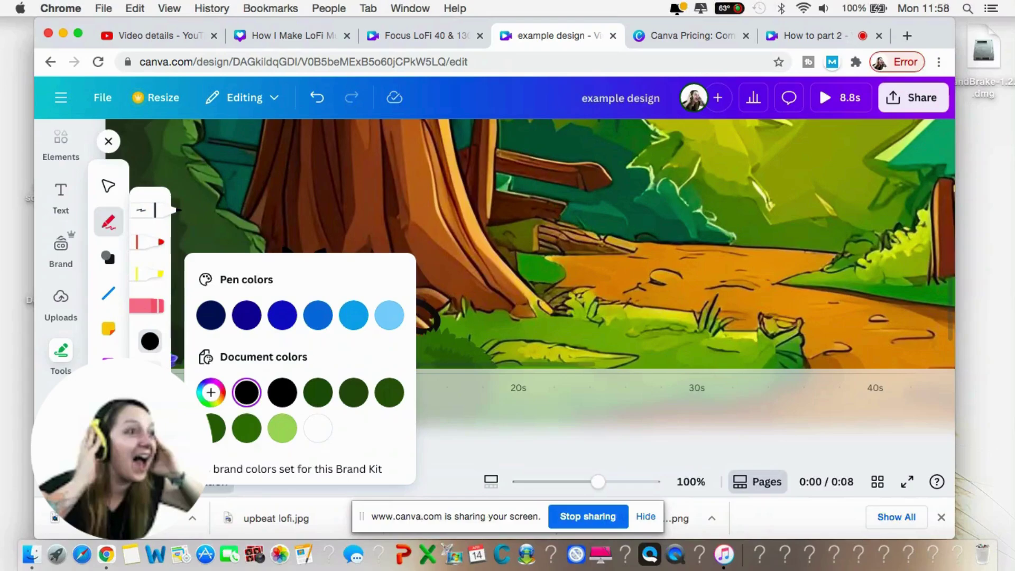
# Try drawing short black fur strokes along the cat's back with pen weight 4, and undo them
pyautogui.click(151, 370)
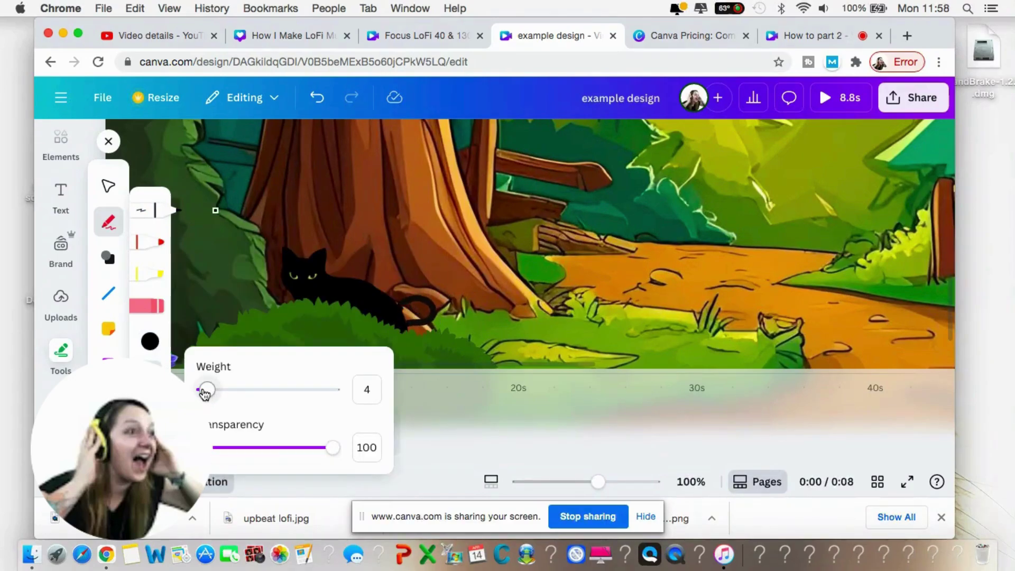
pyautogui.click(332, 276)
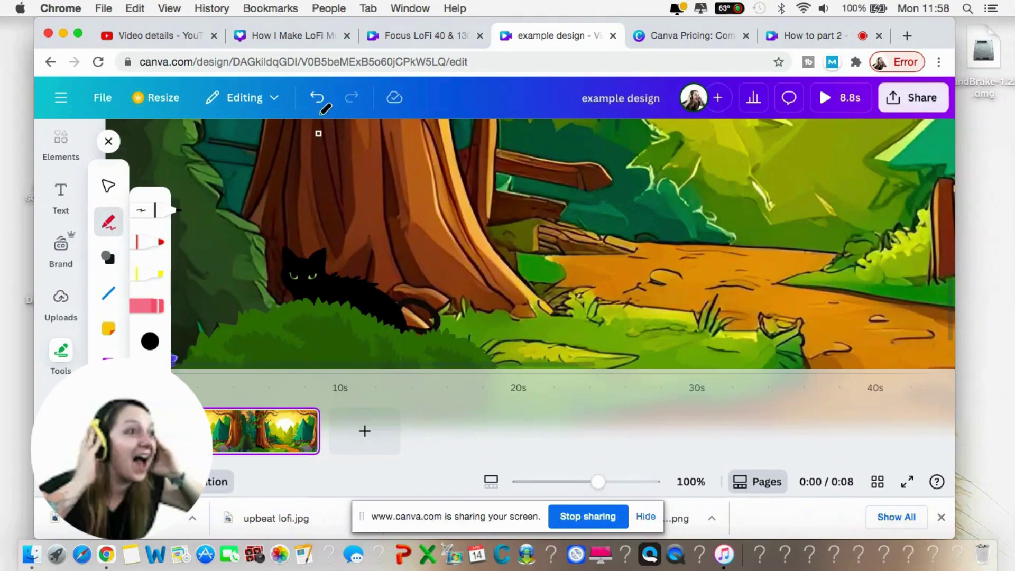
pyautogui.click(319, 98)
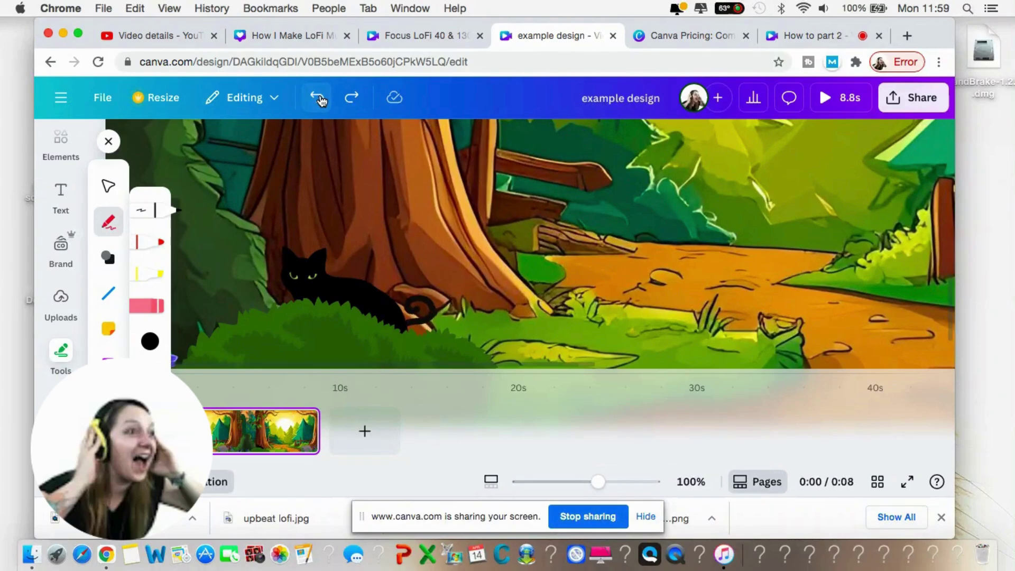
# Set the pen weight to 2 and draw short black fur strokes along the cat's back
pyautogui.click(154, 364)
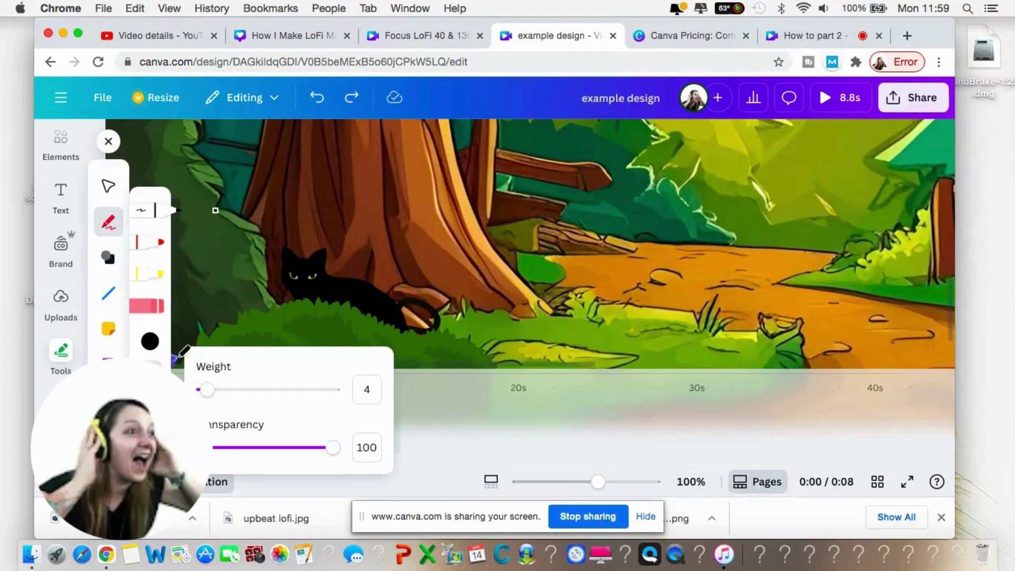
pyautogui.moveTo(207, 392); pyautogui.dragTo(204, 392)
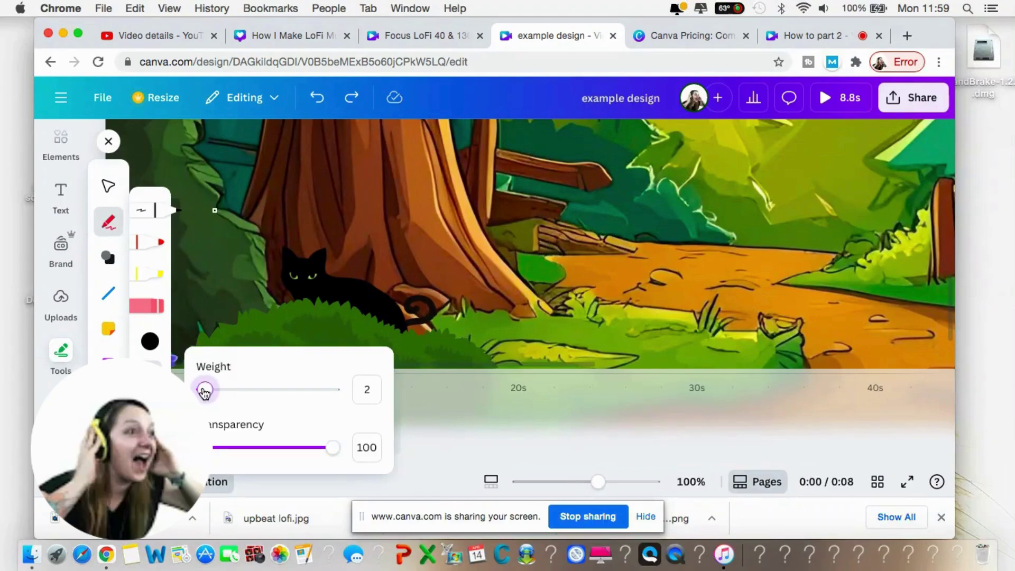
pyautogui.click(336, 277)
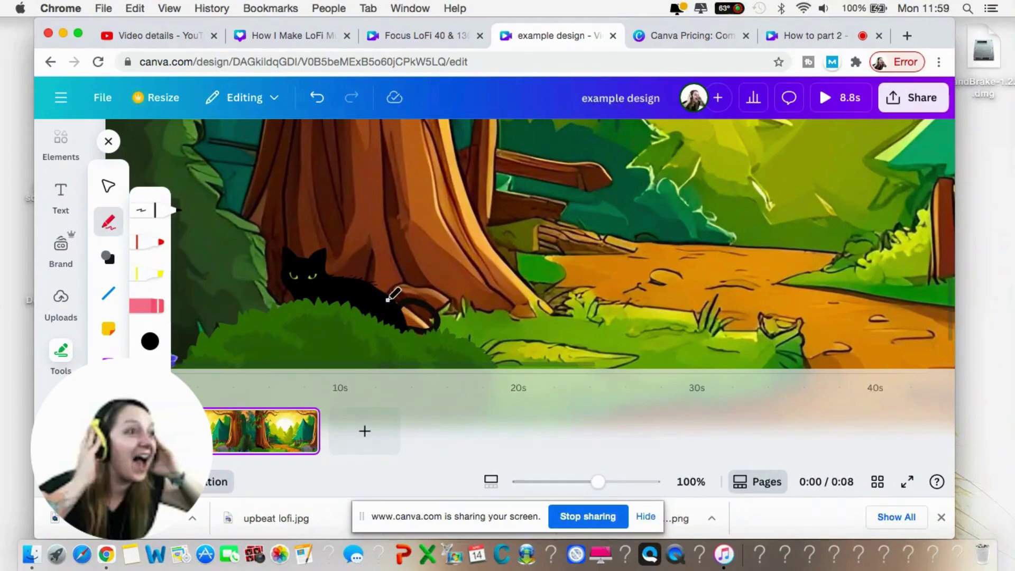
# Set the pen color to the custom off-white #EFEBEB
pyautogui.click(150, 344)
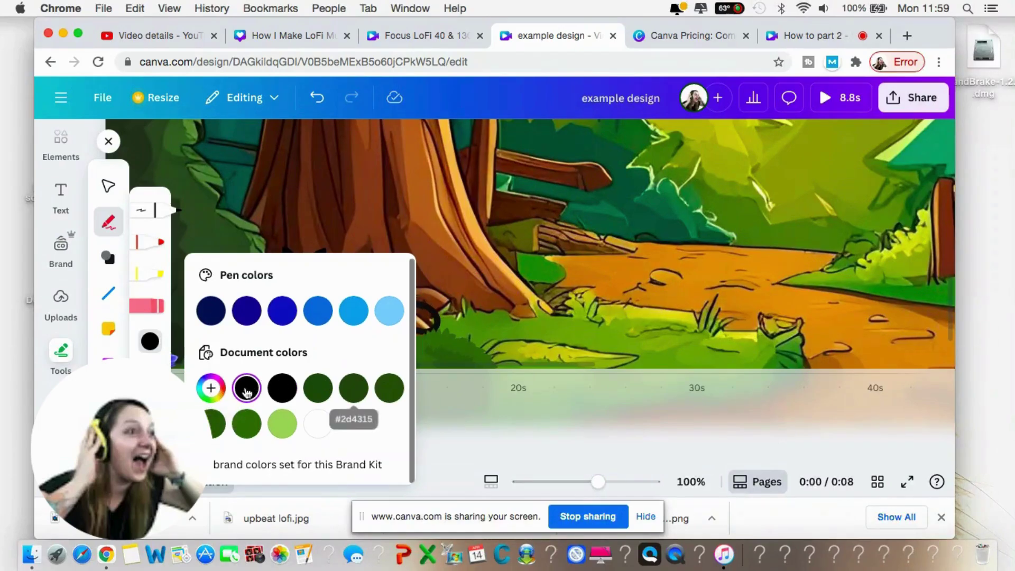
pyautogui.click(212, 391)
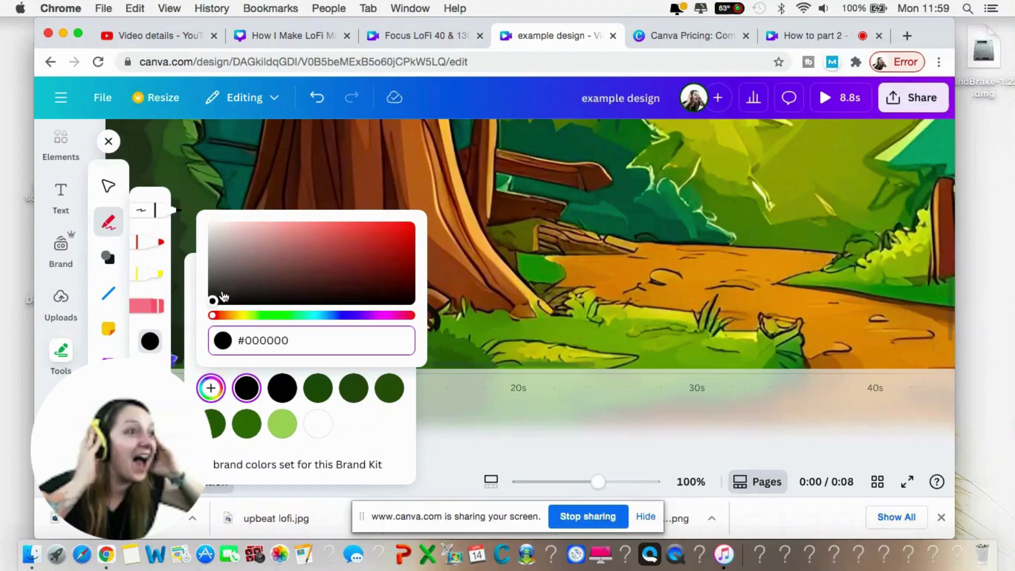
pyautogui.click(213, 239)
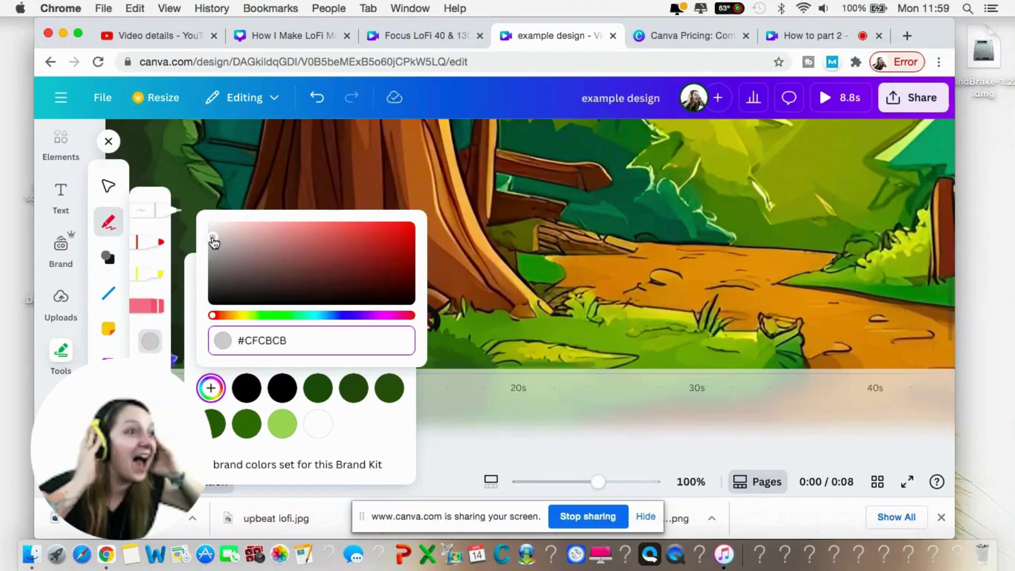
pyautogui.click(213, 237)
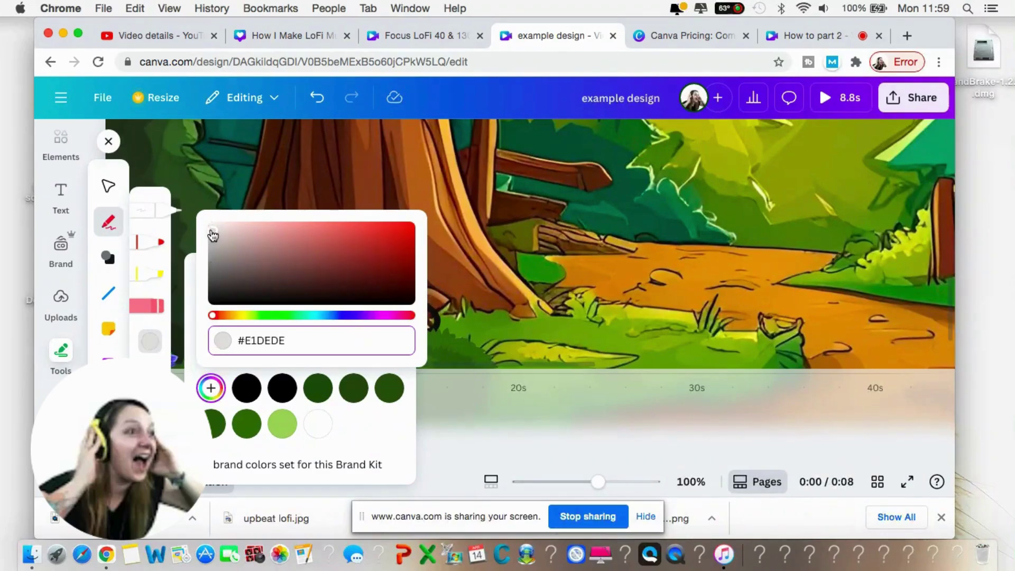
pyautogui.click(213, 231)
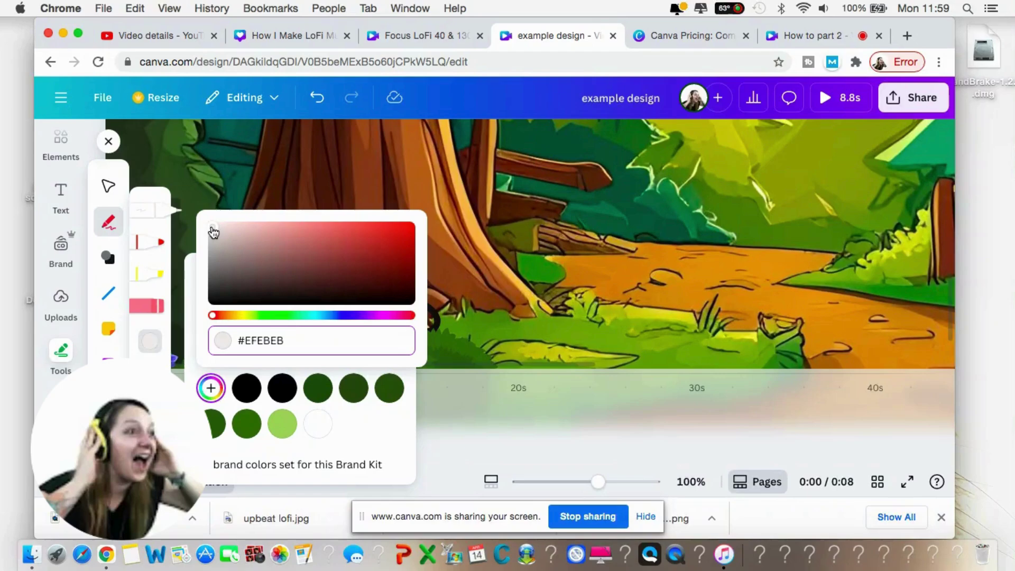
pyautogui.click(225, 342)
pyautogui.click(442, 412)
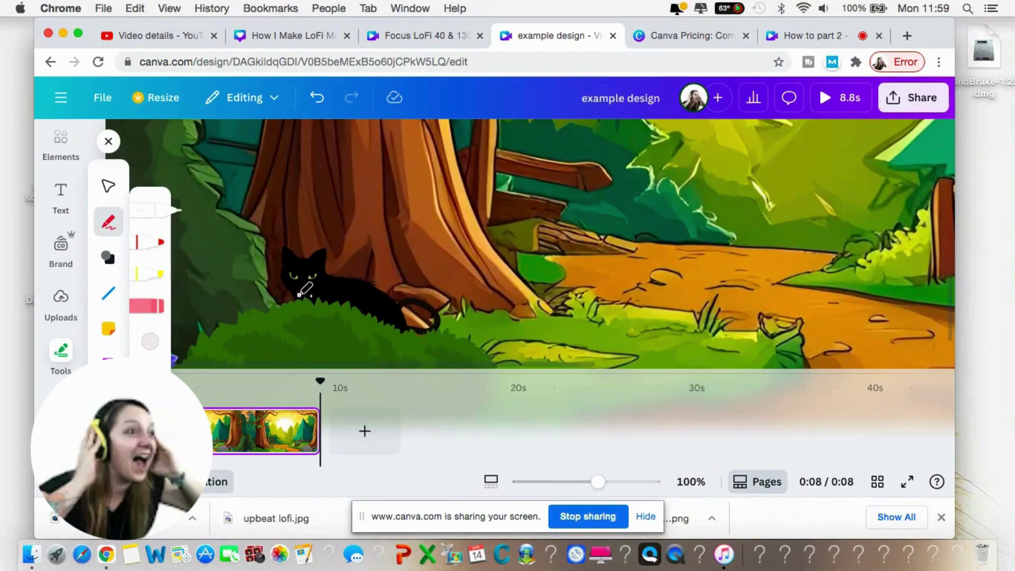
# Leave drawing mode and move the green bush down slightly to uncover the cat's chest
pyautogui.click(109, 141)
pyautogui.click(310, 313)
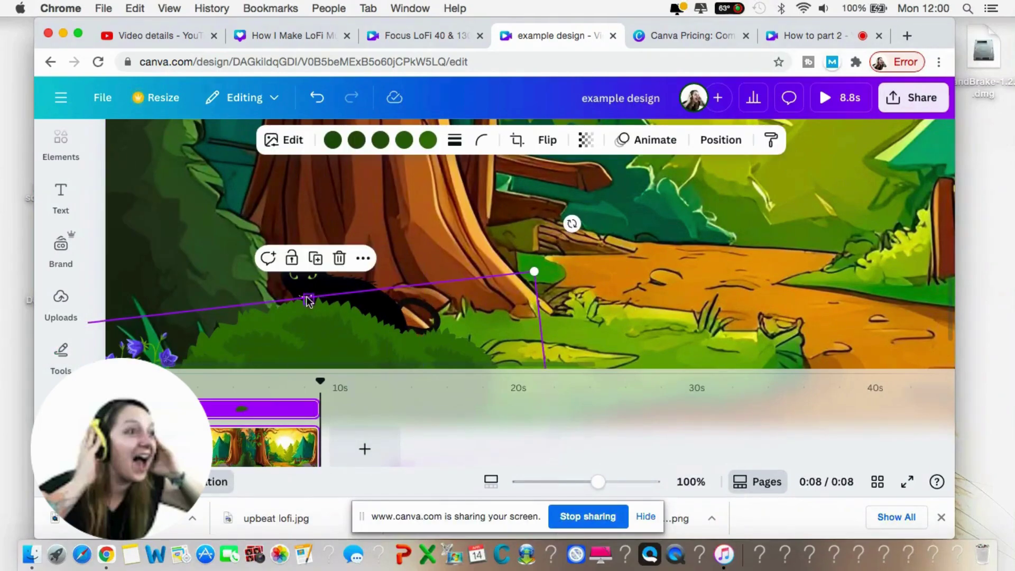
pyautogui.moveTo(330, 317); pyautogui.dragTo(335, 334)
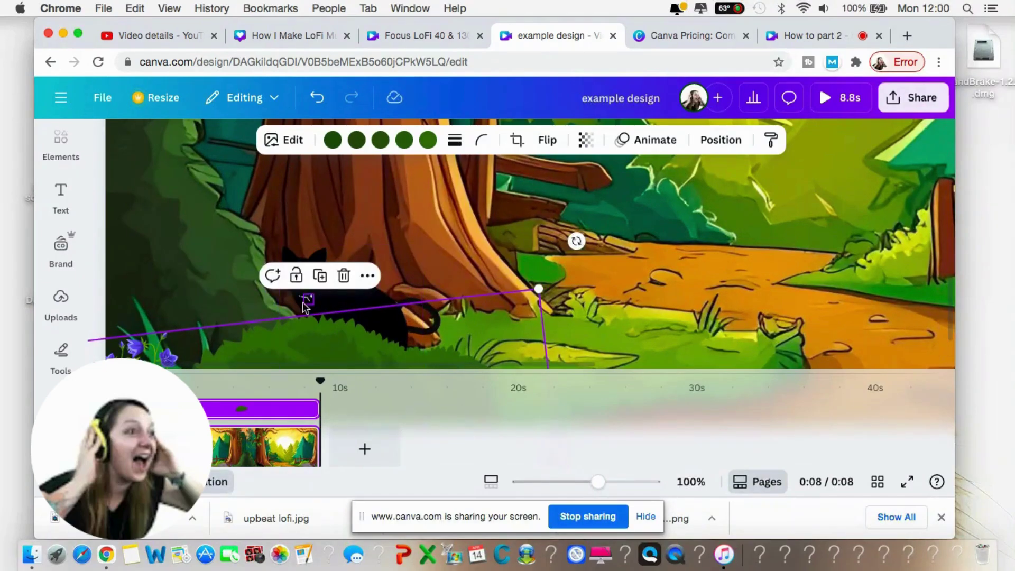
# Draw short off-white fur strokes on the black cat's chest with the Pen tool at weight 1
pyautogui.click(306, 299)
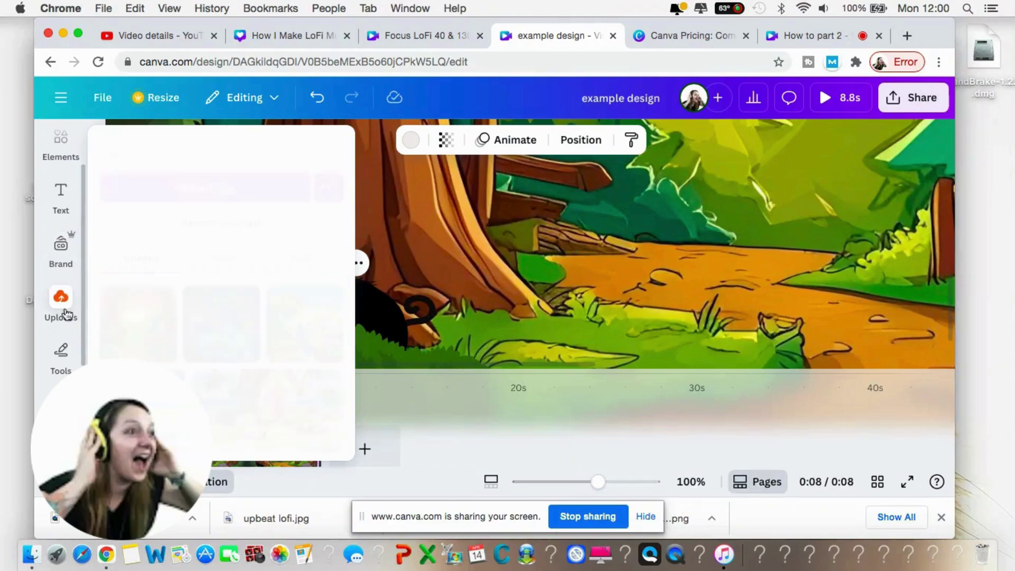
pyautogui.moveTo(62, 357)
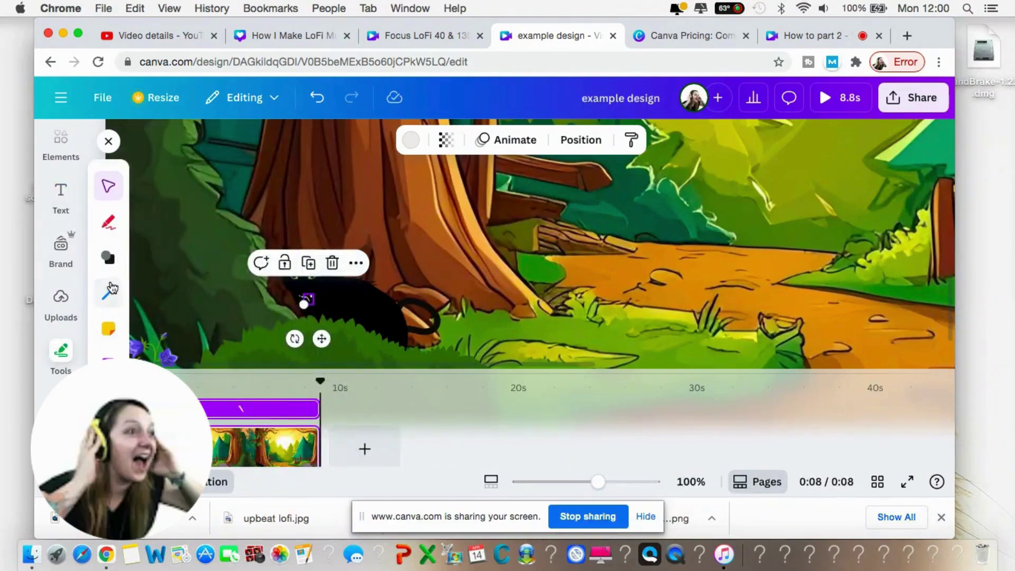
pyautogui.click(110, 227)
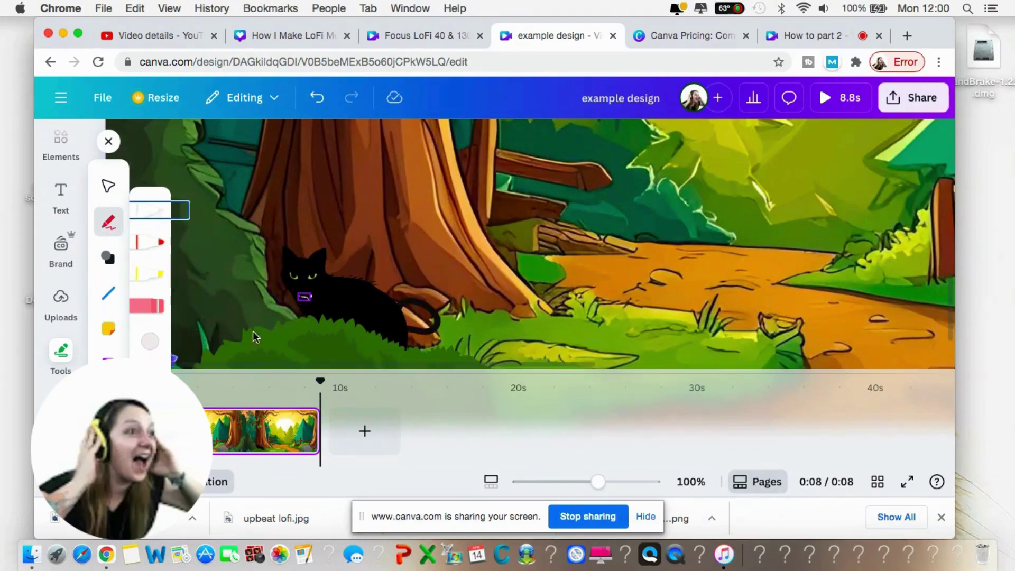
pyautogui.click(195, 210)
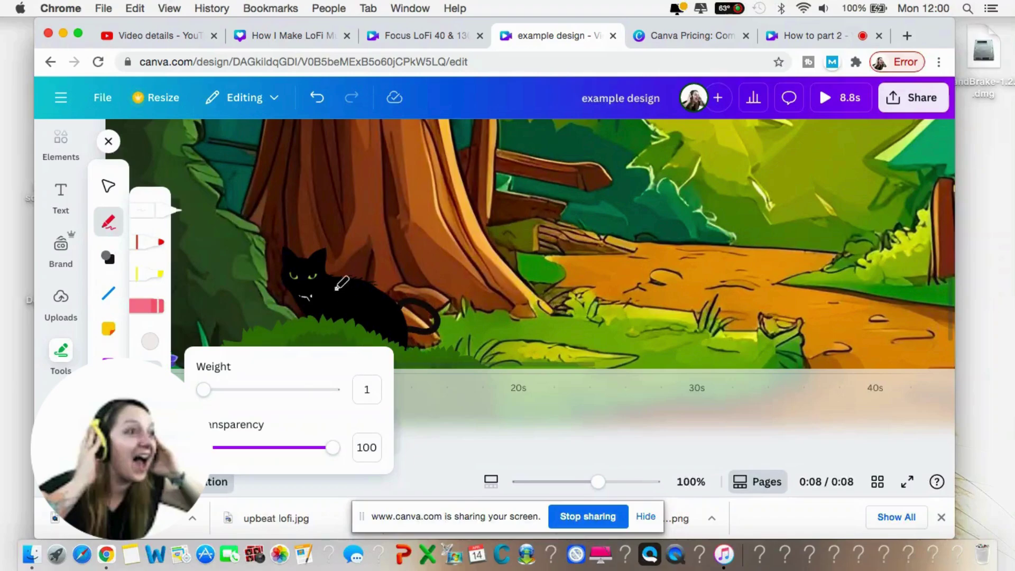
pyautogui.click(312, 296)
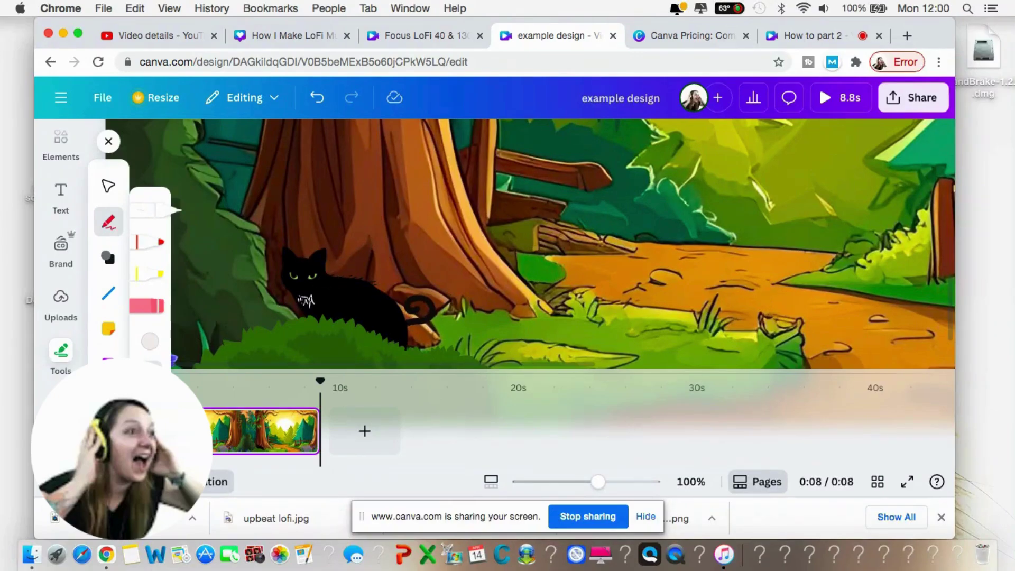
# Set the pen transparency to 55 and add more off-white fur strokes to the cat's chest
pyautogui.click(151, 373)
pyautogui.moveTo(332, 447); pyautogui.dragTo(274, 447)
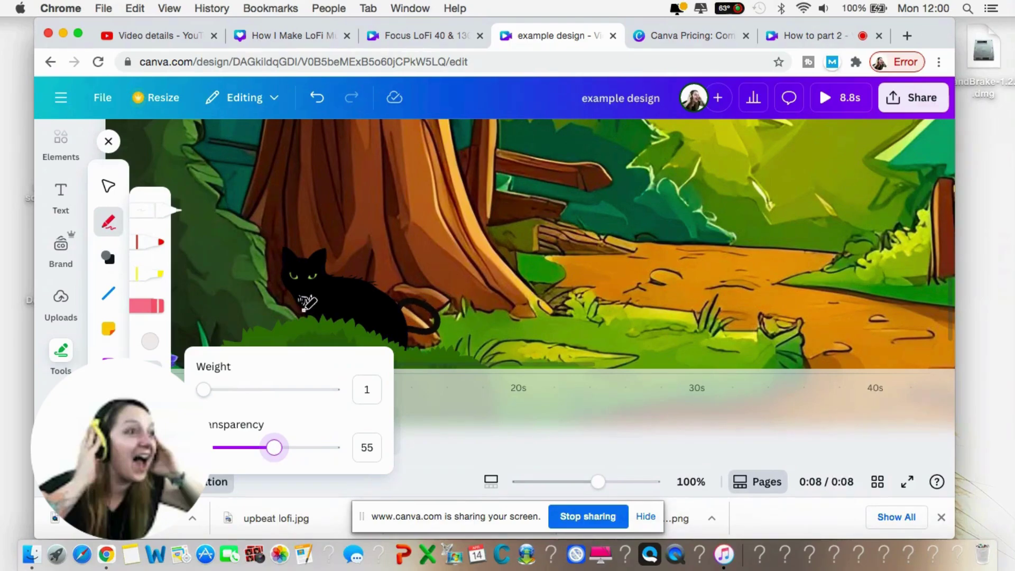
pyautogui.click(306, 304)
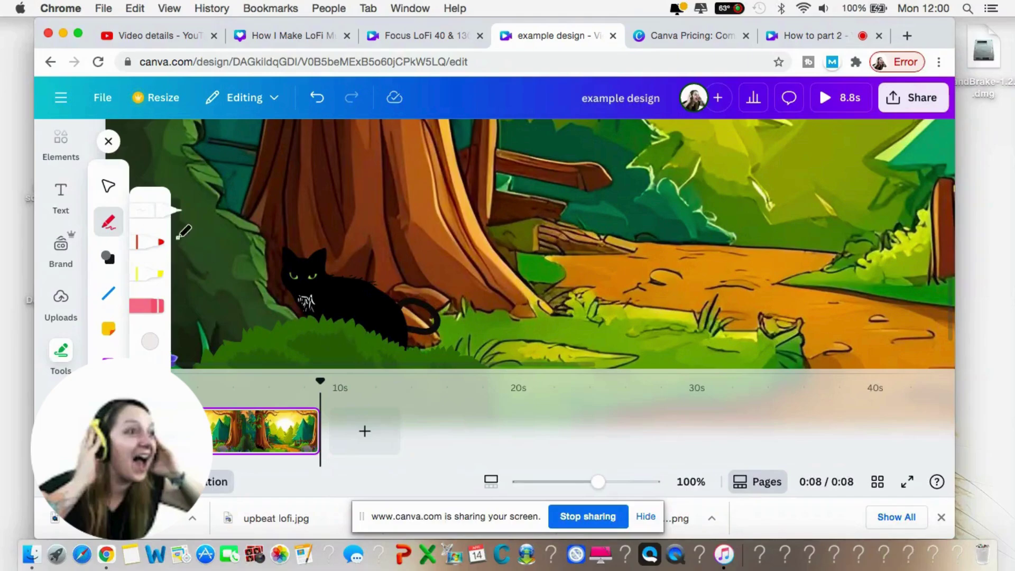
# Leave drawing mode, move the bush back up over the cat's lower chest and bring it to the front
pyautogui.click(108, 141)
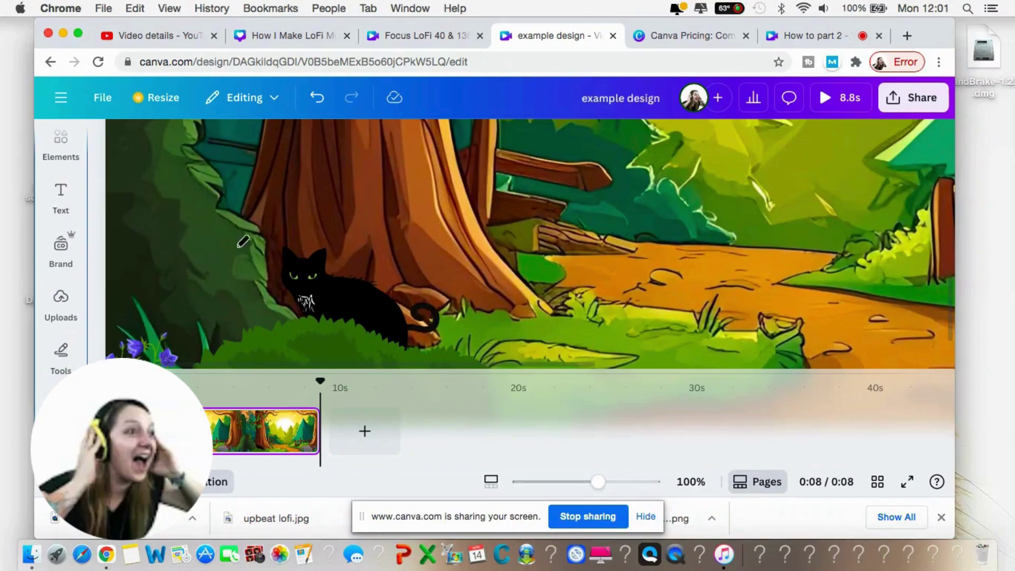
pyautogui.click(332, 329)
pyautogui.moveTo(332, 329); pyautogui.dragTo(329, 315)
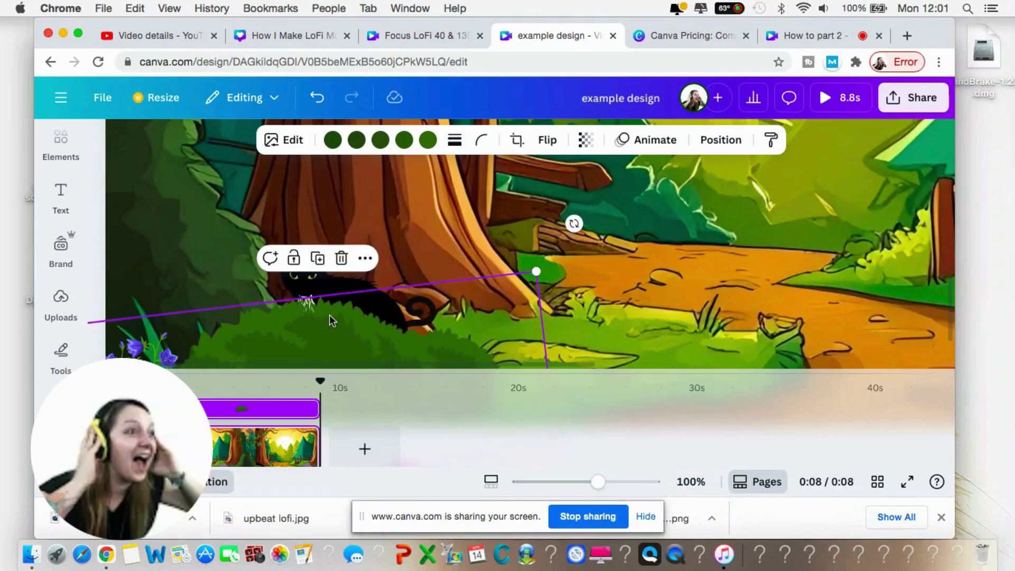
pyautogui.click(721, 140)
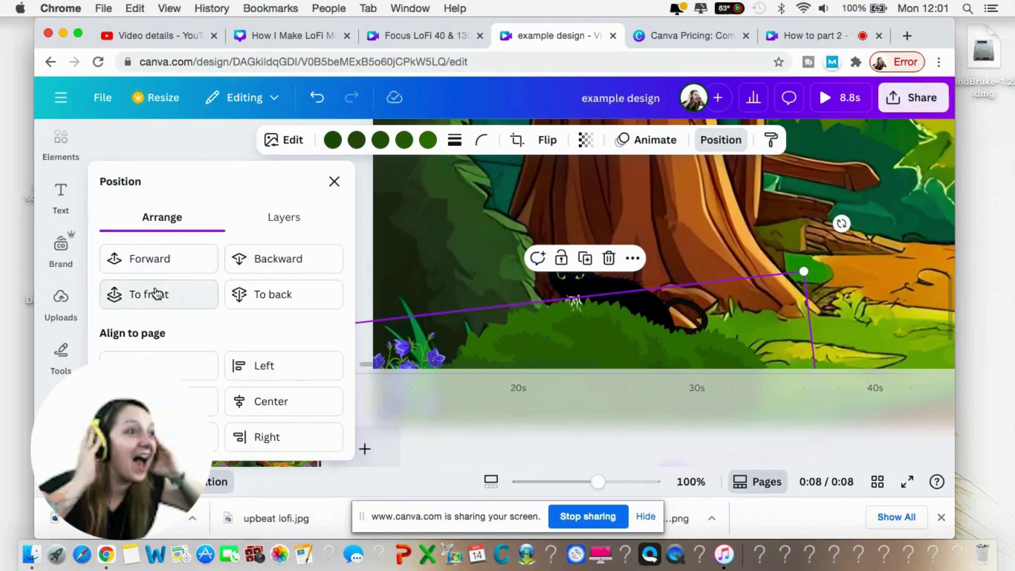
pyautogui.click(155, 288)
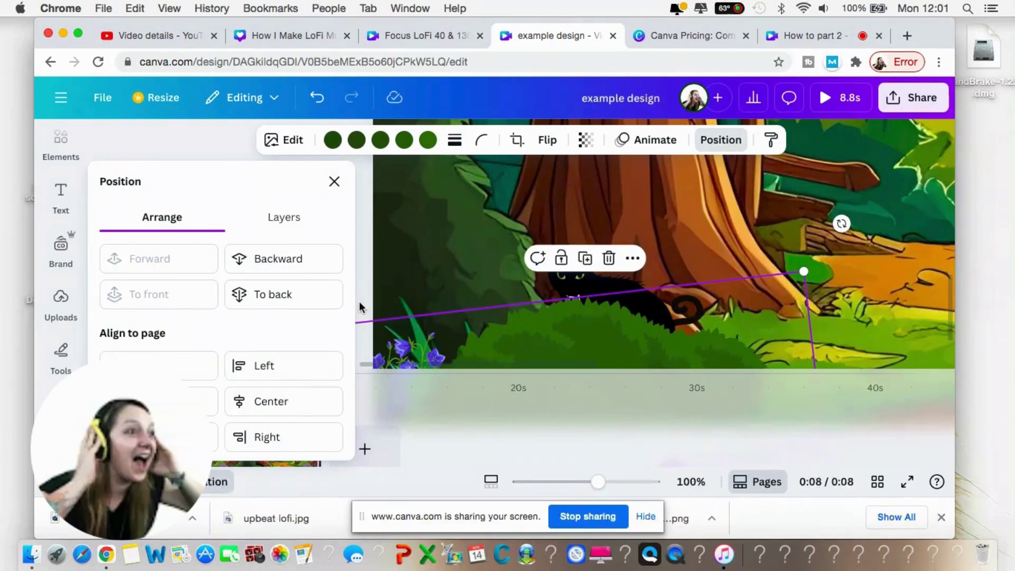
# Examine the whole scene at 25% zoom, the cat's fur details at 251%, and the full scene again
pyautogui.click(667, 236)
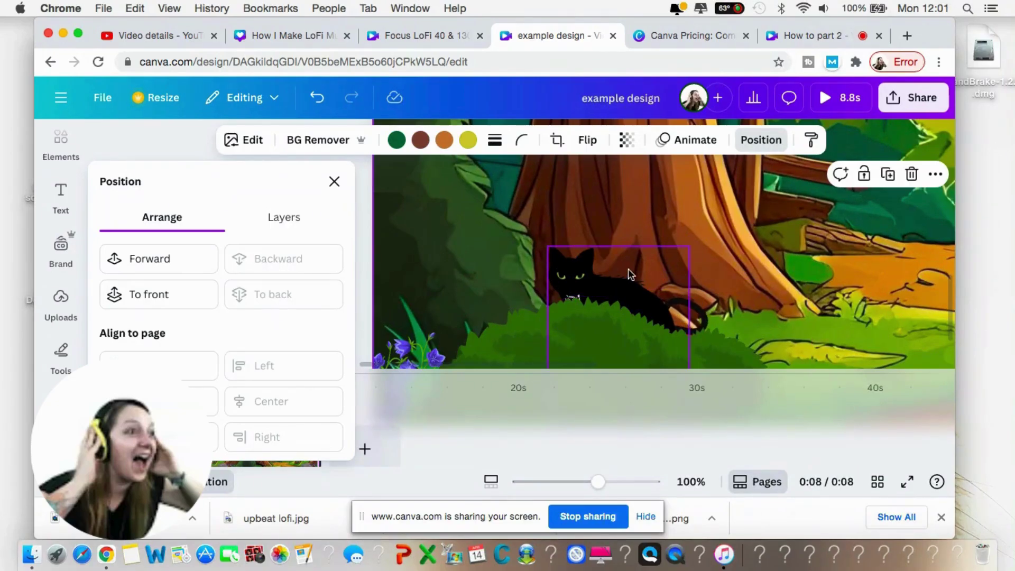
pyautogui.click(697, 483)
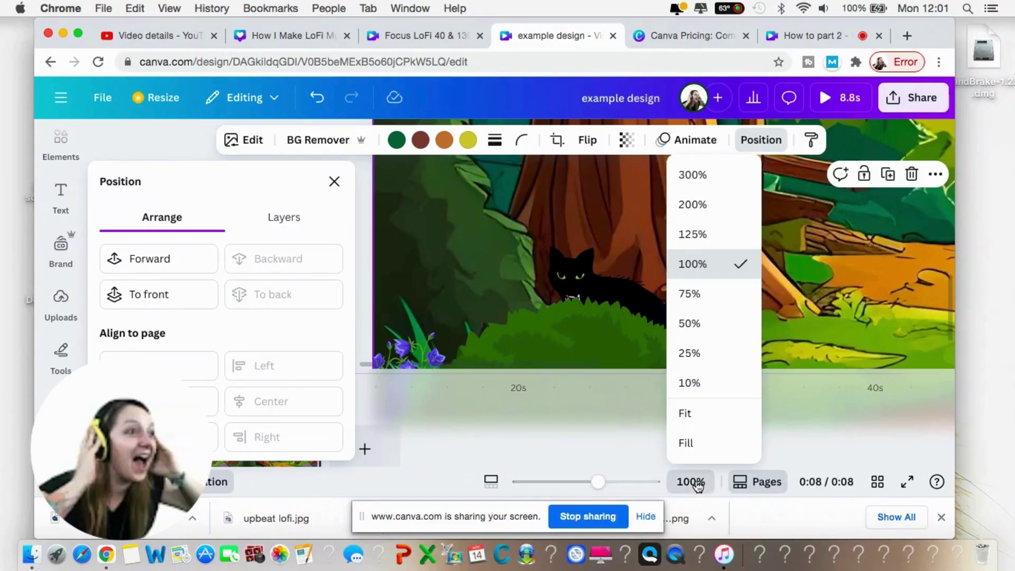
pyautogui.click(690, 353)
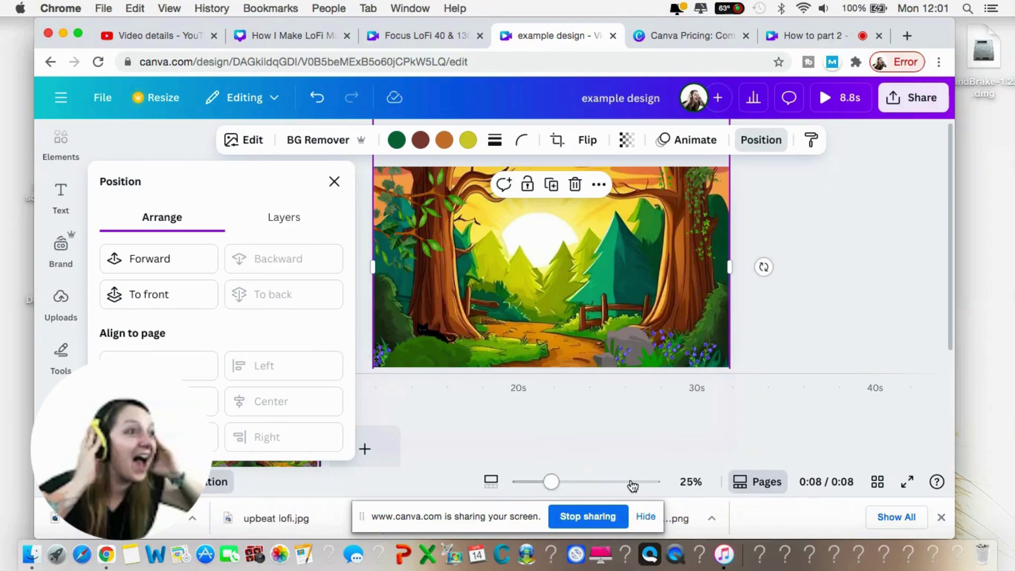
pyautogui.scroll(10, 563, 264)
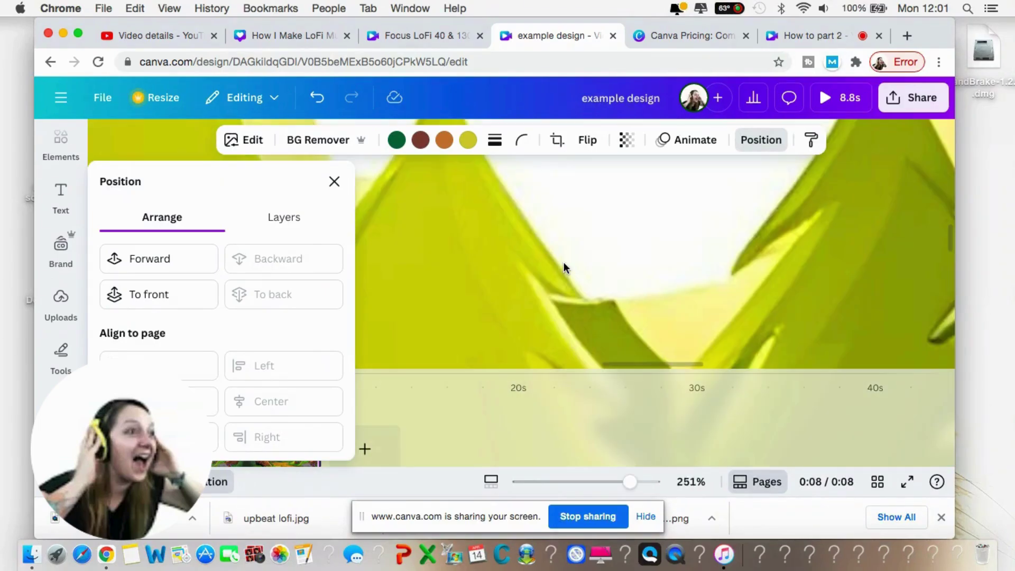
pyautogui.scroll(-5, 564, 262)
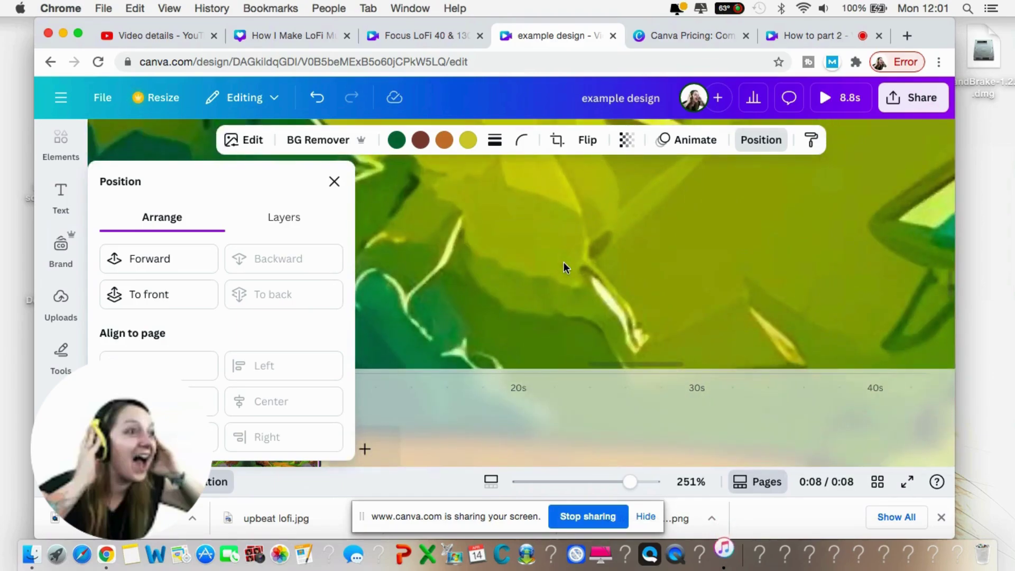
pyautogui.scroll(-10, 563, 262)
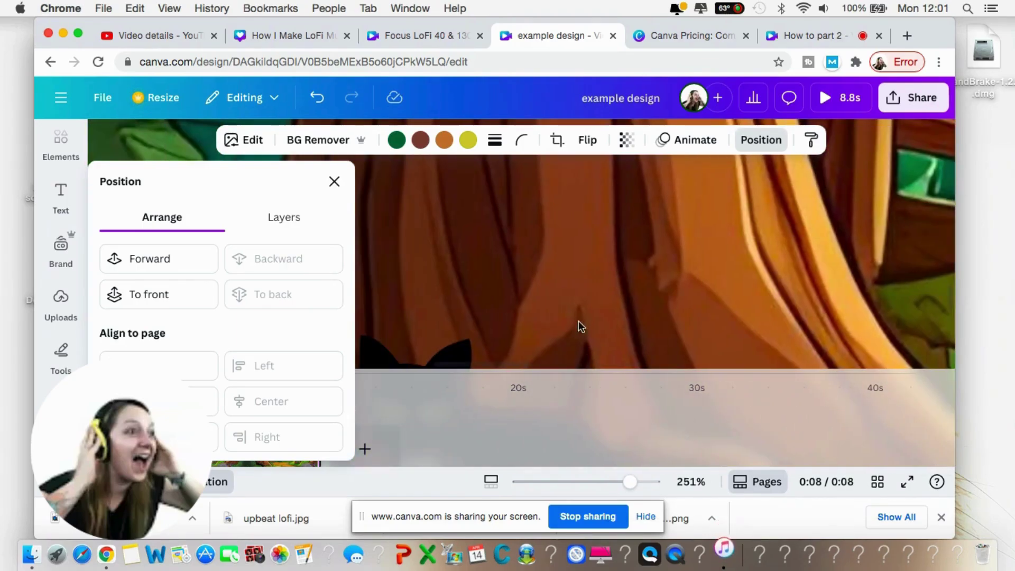
pyautogui.scroll(-10, 575, 300)
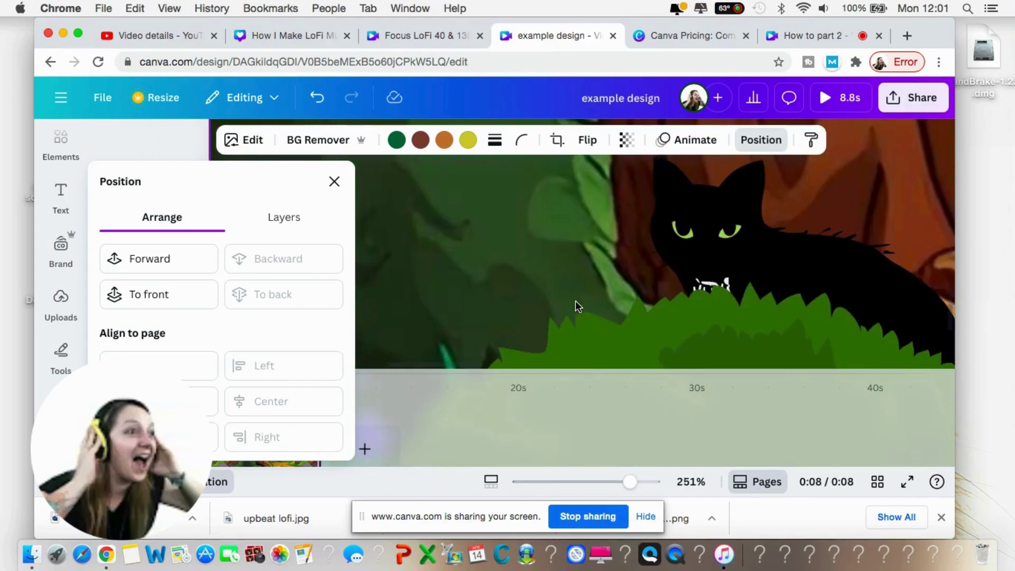
pyautogui.click(553, 482)
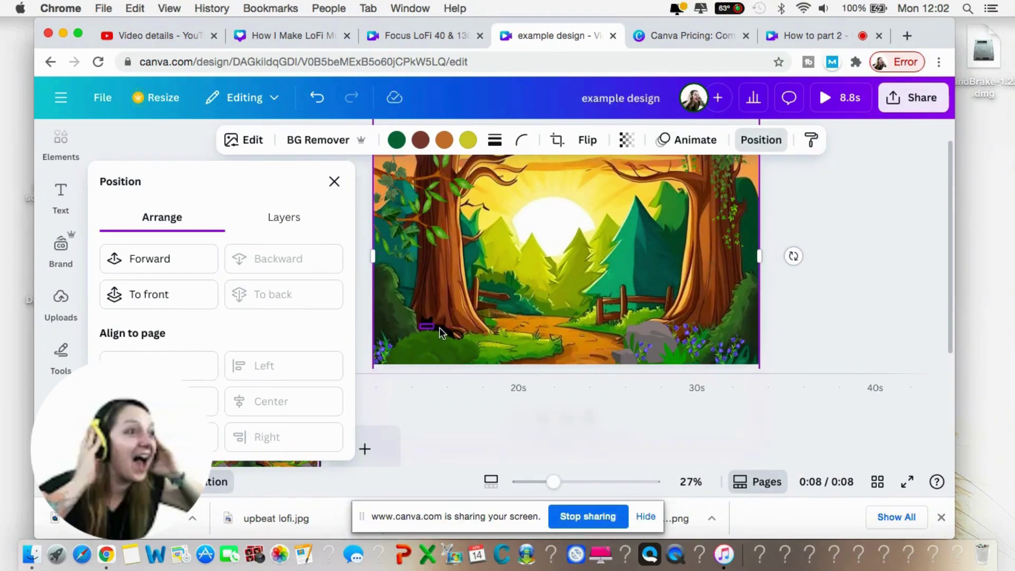
# Send the hanging leafy plant beside the left tree one layer backward
pyautogui.click(401, 251)
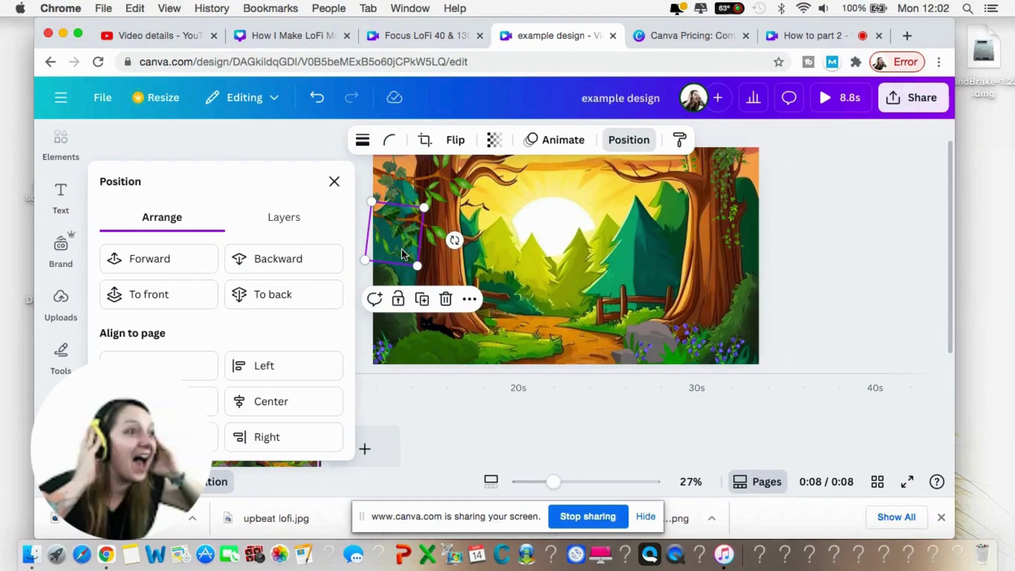
pyautogui.click(279, 259)
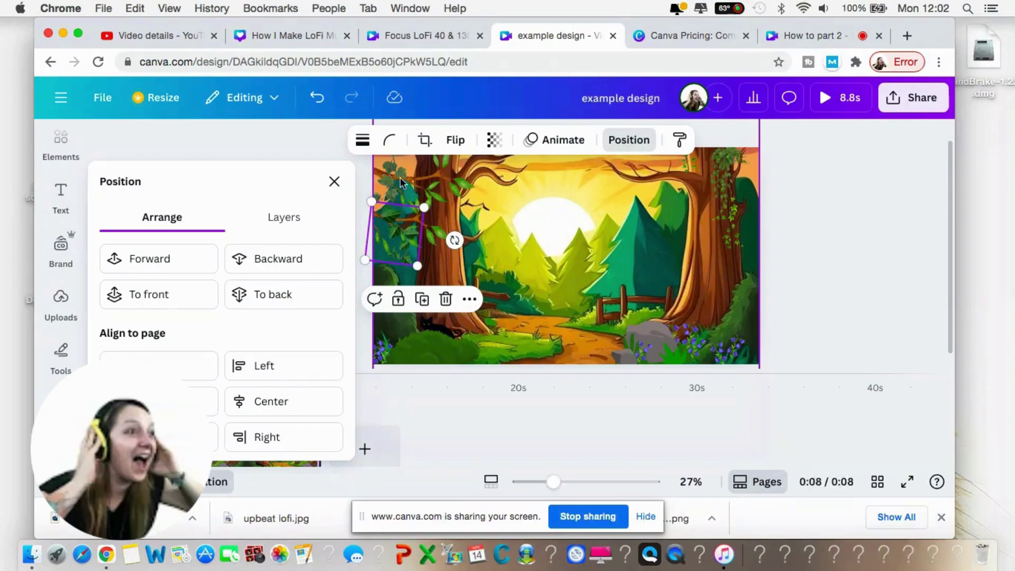
pyautogui.click(334, 181)
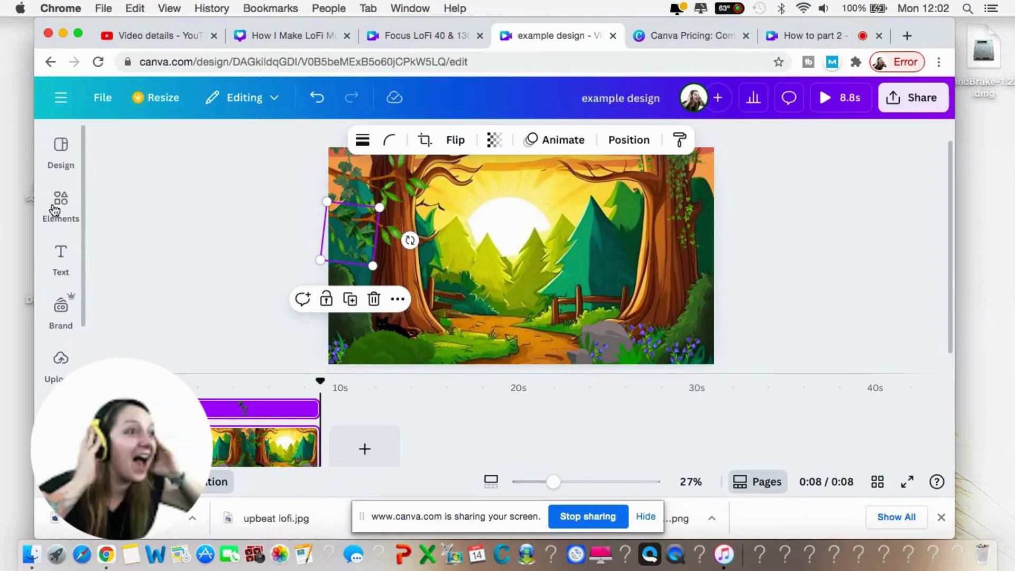
# Search the elements for "glow" and add the white glow graphic to the scene
pyautogui.click(62, 201)
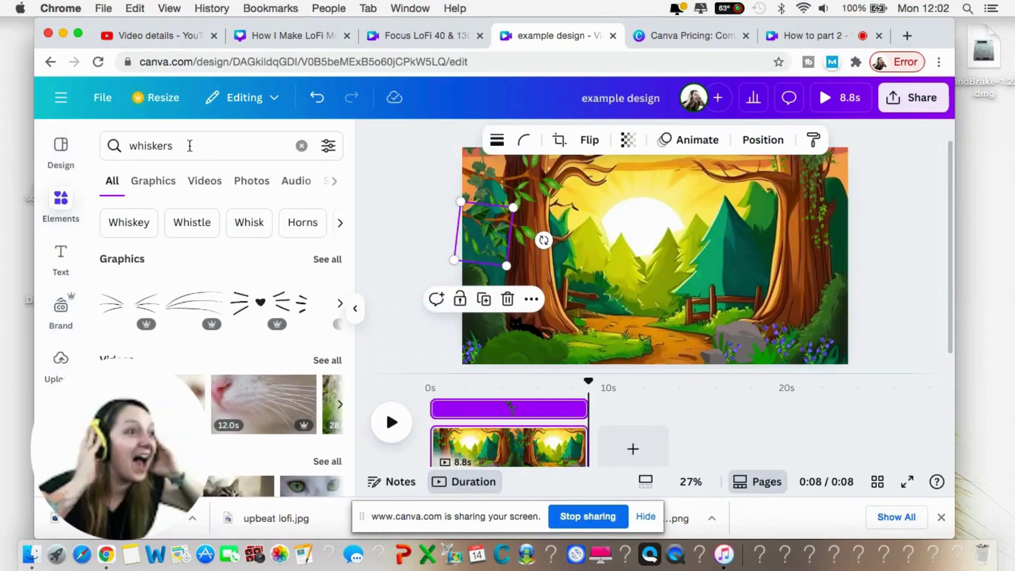
pyautogui.click(97, 146)
pyautogui.write('glow')
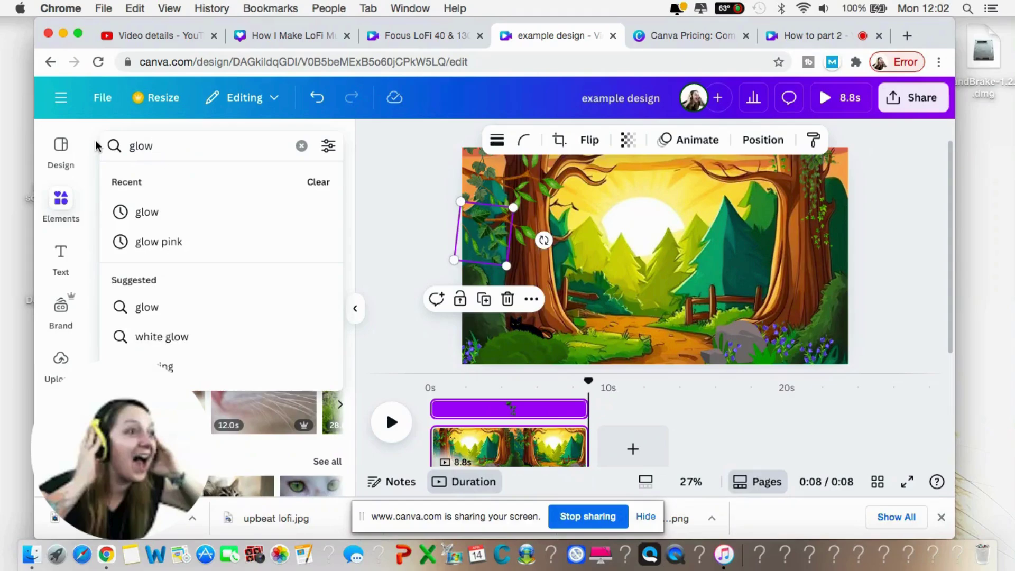
pyautogui.press('Return')
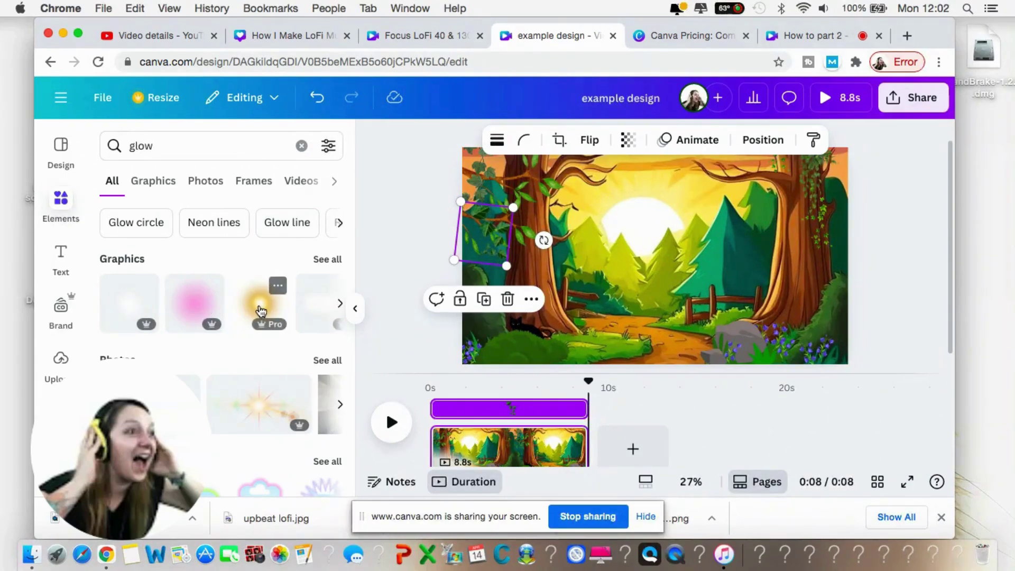
pyautogui.click(133, 309)
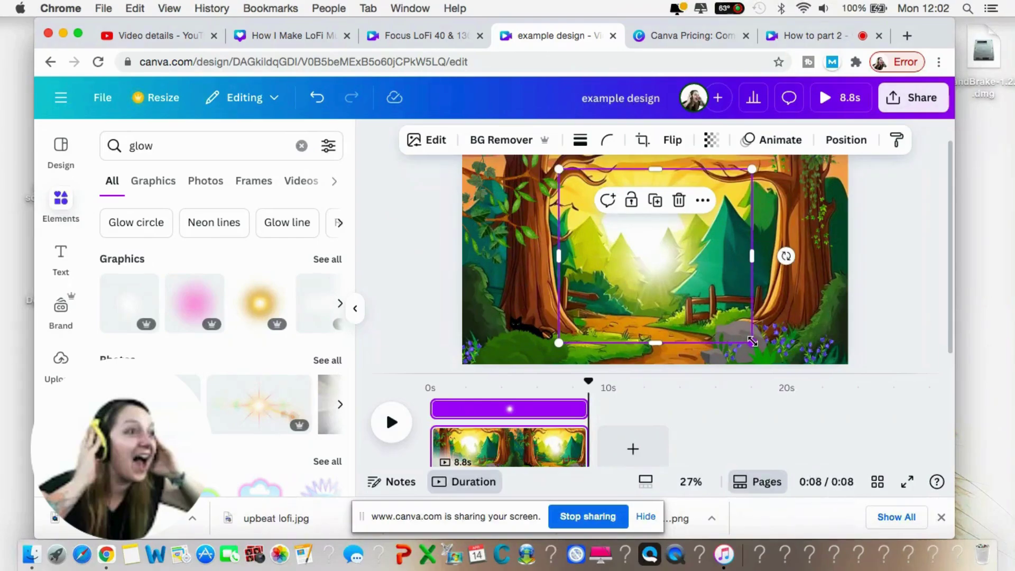
# Resize the white glow graphic and position it centred over the sun in the woodland scene
pyautogui.moveTo(750, 341); pyautogui.dragTo(716, 284)
pyautogui.moveTo(644, 234); pyautogui.dragTo(650, 222)
pyautogui.moveTo(560, 293); pyautogui.dragTo(536, 321)
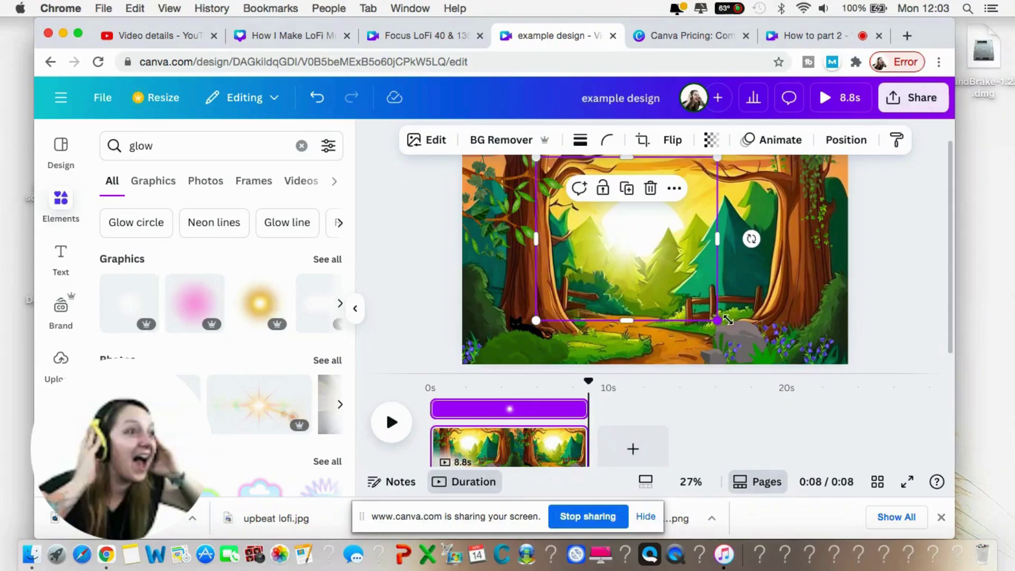
pyautogui.moveTo(717, 321); pyautogui.dragTo(758, 326)
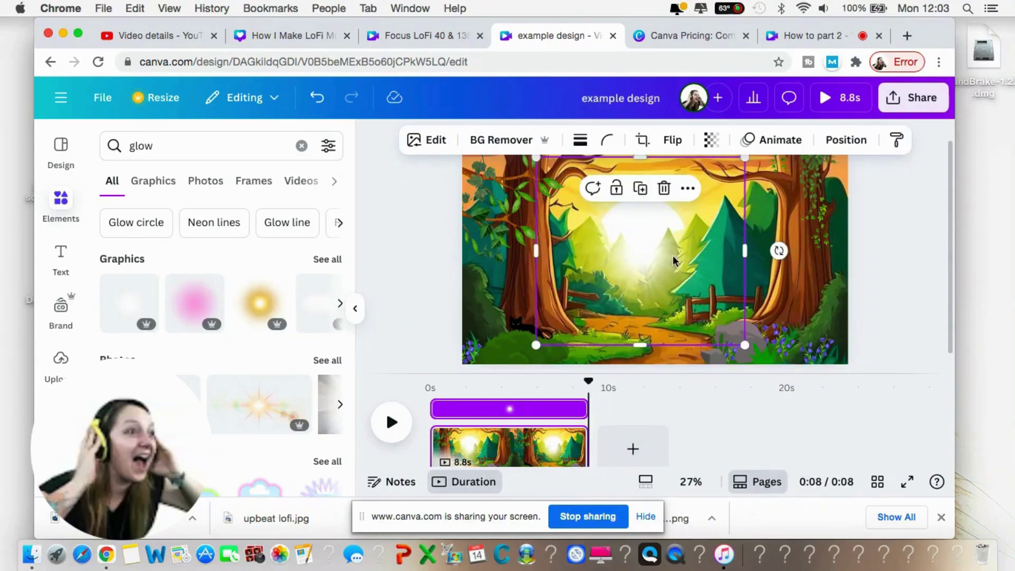
pyautogui.moveTo(644, 245); pyautogui.dragTo(644, 233)
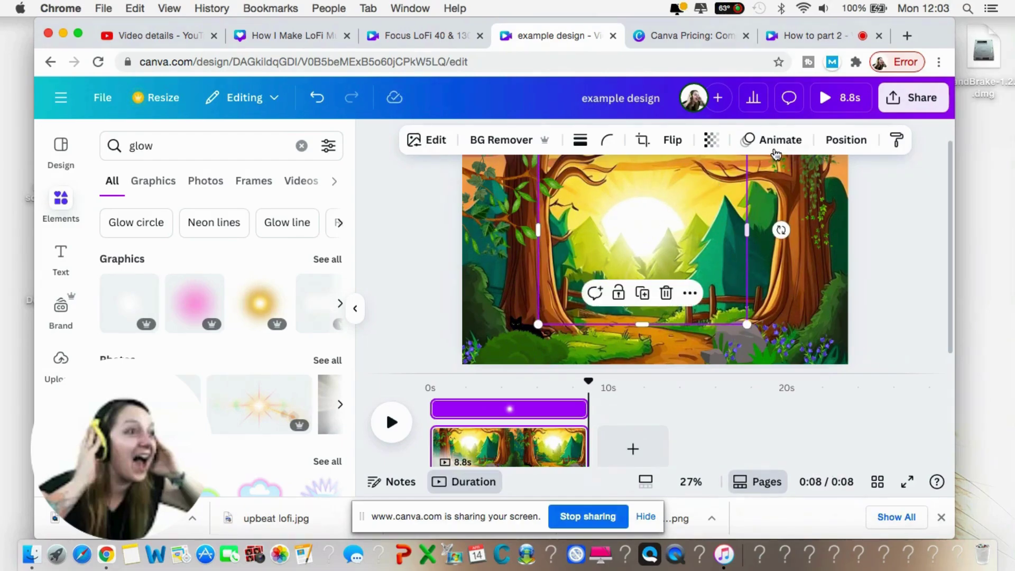
# Apply the Pulse add-on animation effect to the sun glow and deselect it
pyautogui.click(780, 141)
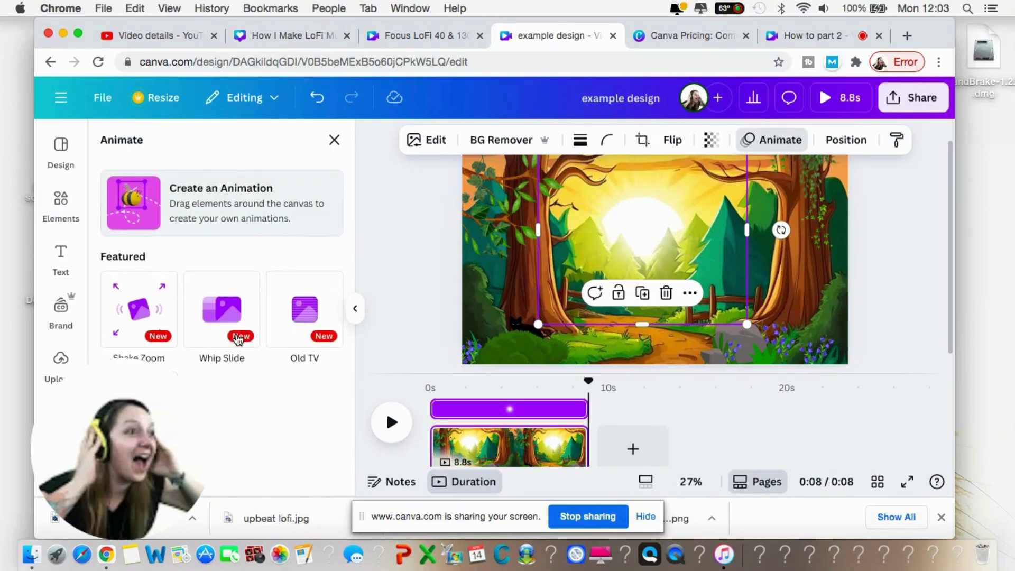
pyautogui.scroll(-6, 238, 339)
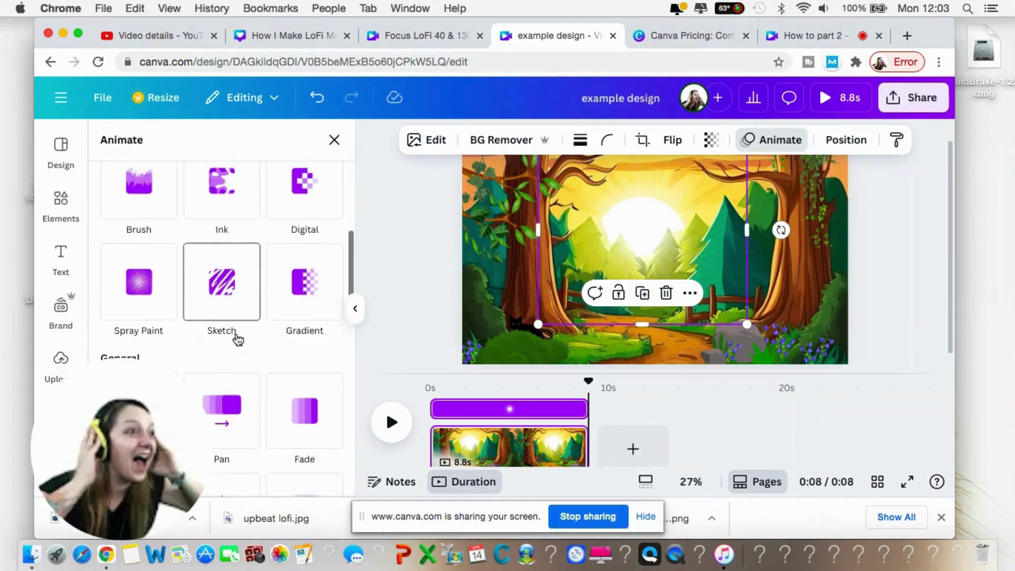
pyautogui.scroll(-10, 238, 339)
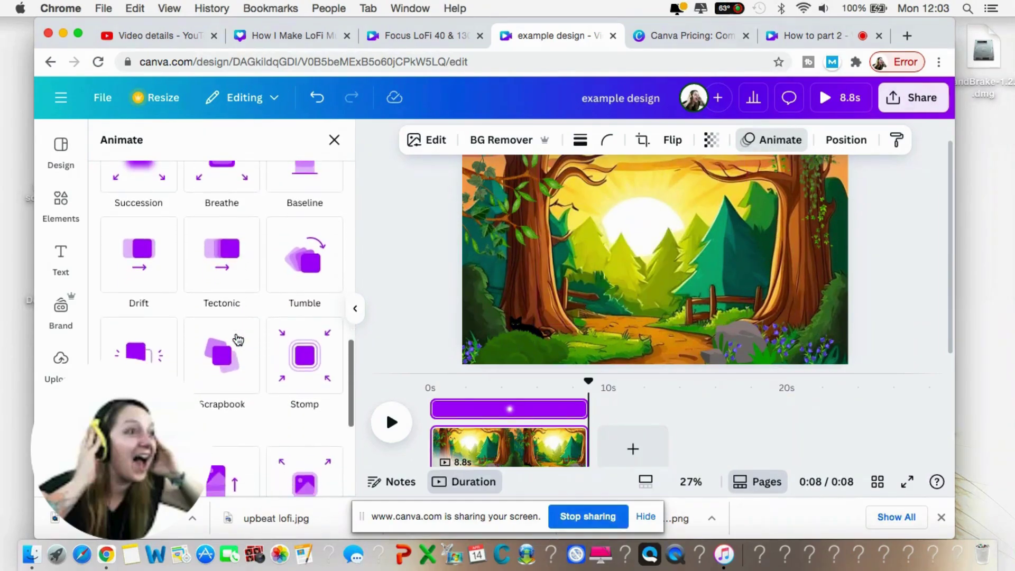
pyautogui.scroll(-6, 238, 340)
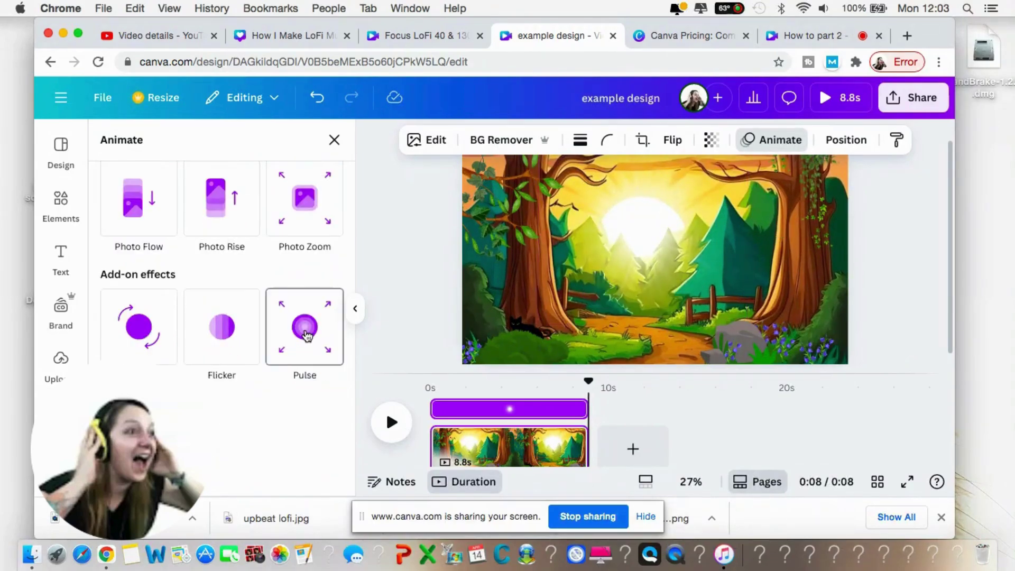
pyautogui.click(306, 334)
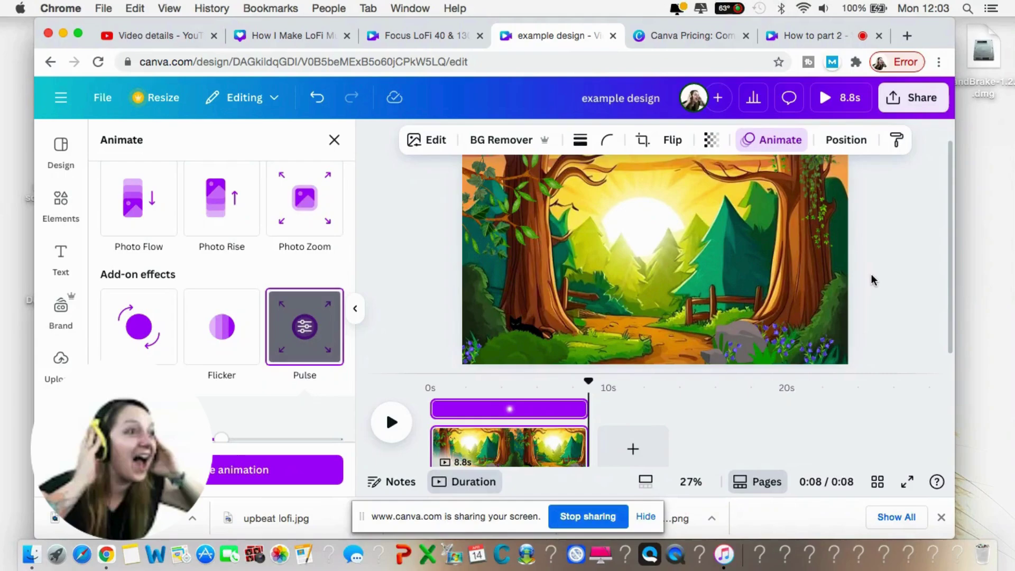
pyautogui.press('Escape')
pyautogui.press('Escape')
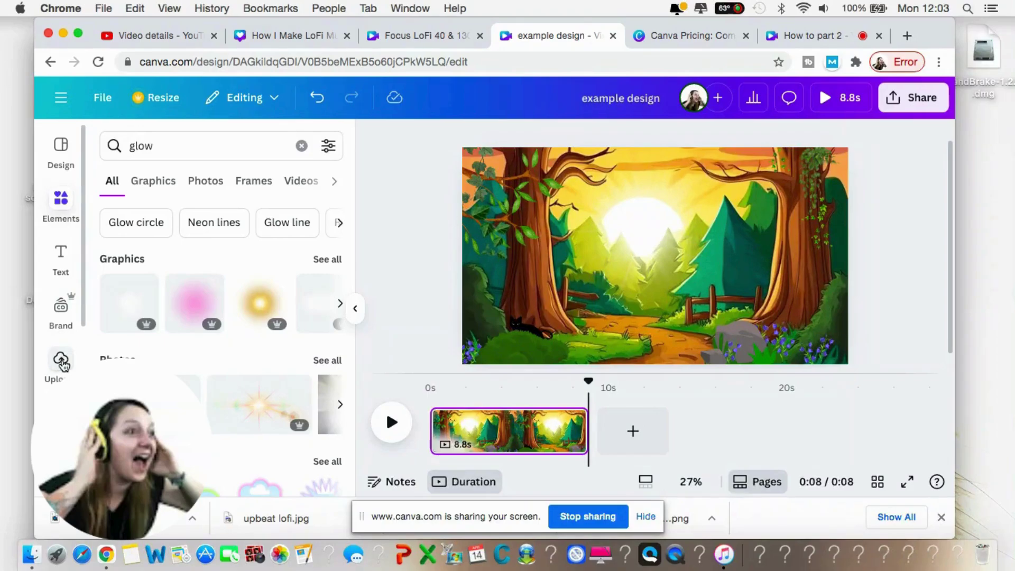
# Show the uploaded audio files and set the page's duration to 5:15
pyautogui.click(62, 362)
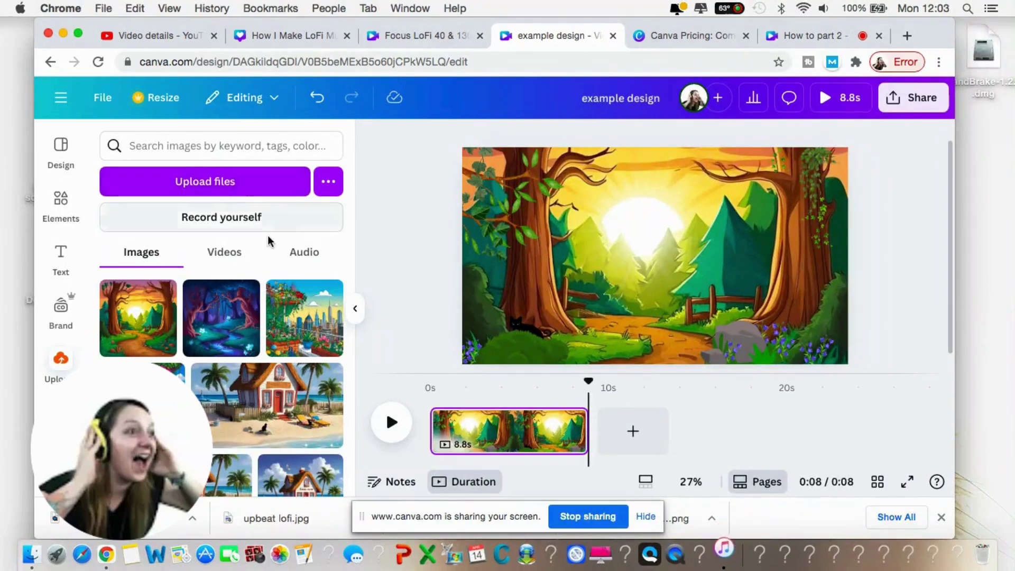
pyautogui.click(305, 258)
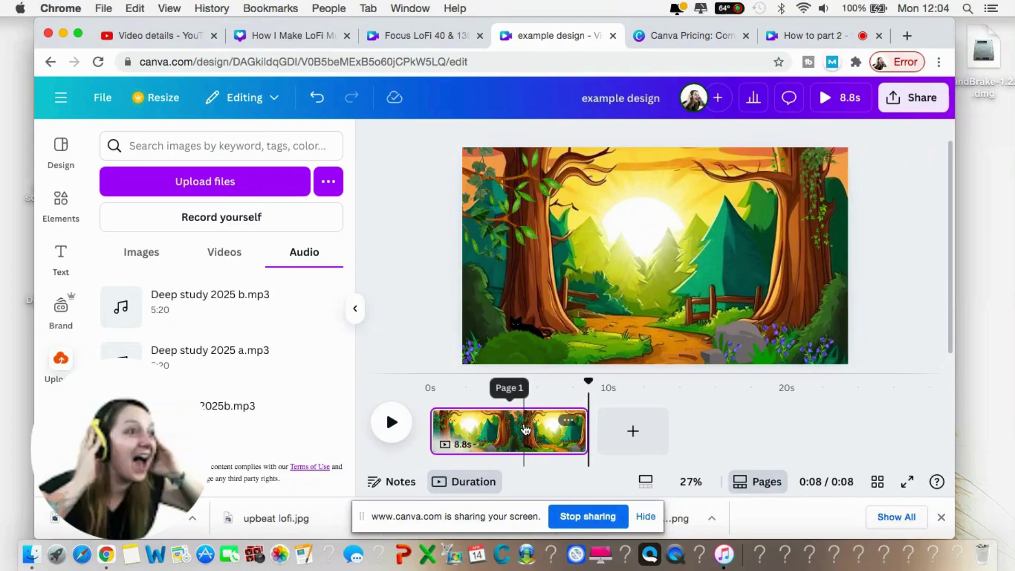
pyautogui.click(525, 428)
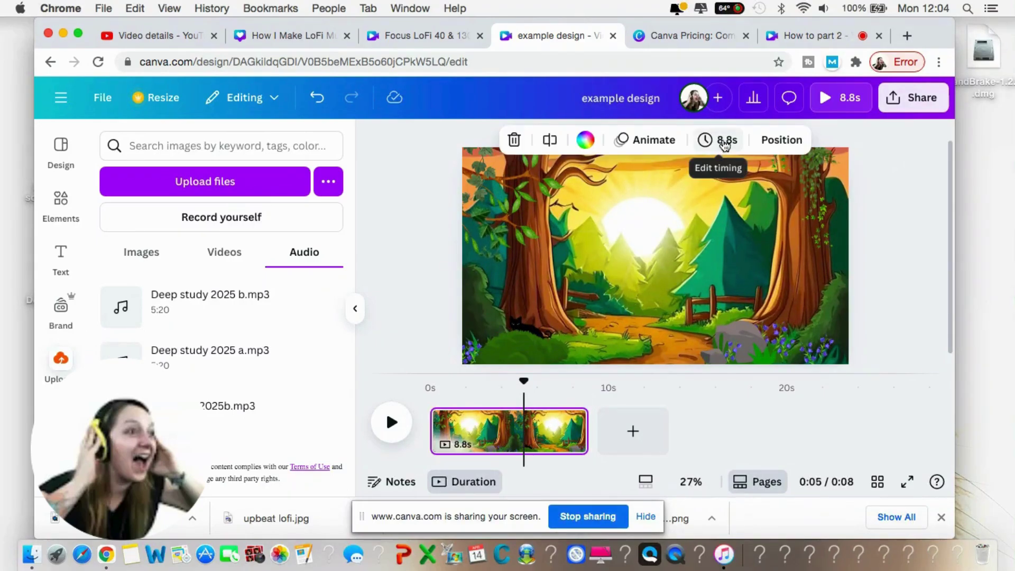
pyautogui.click(725, 141)
pyautogui.click(806, 207)
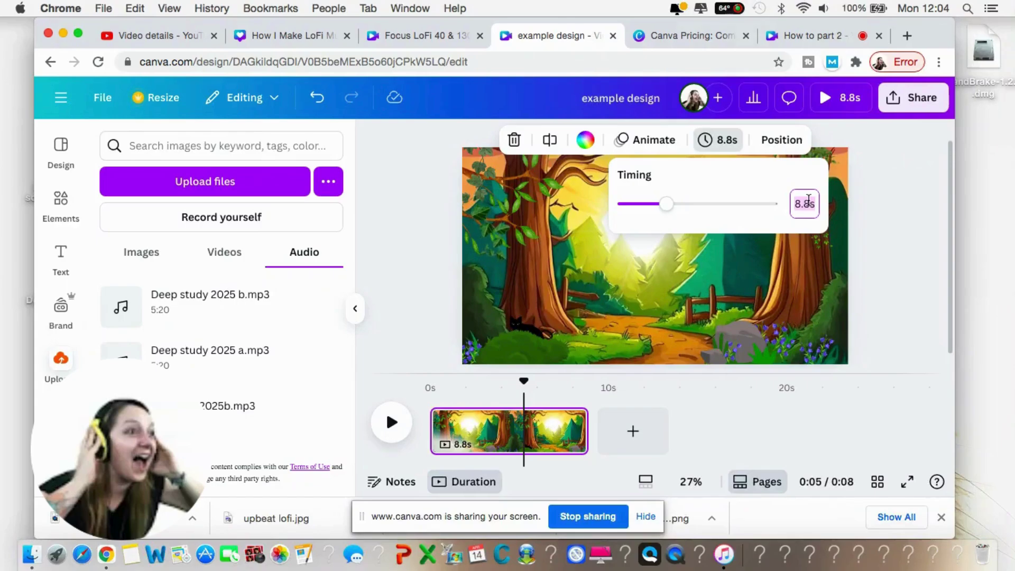
pyautogui.write('300')
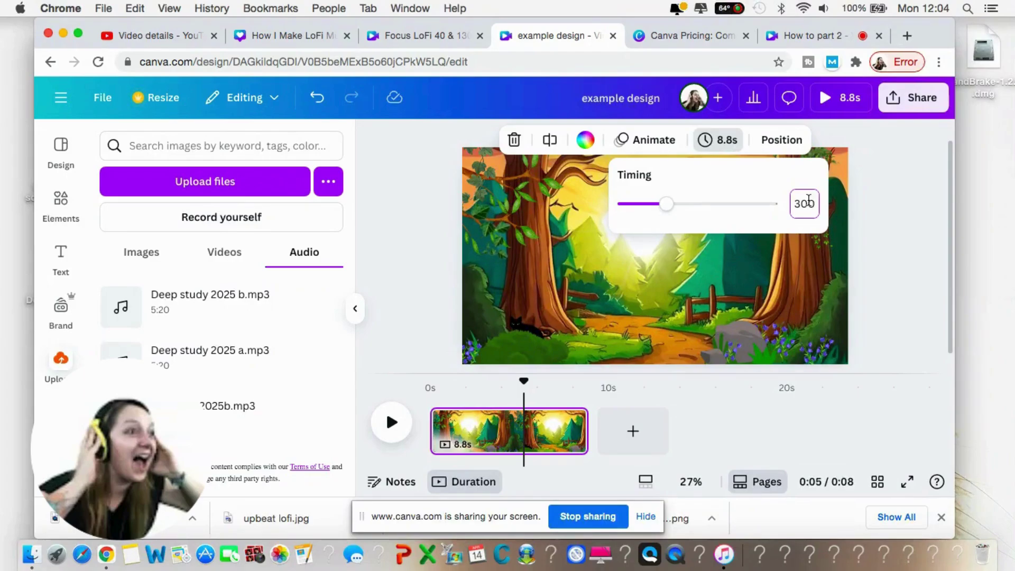
pyautogui.press('BackSpace')
pyautogui.press('BackSpace')
pyautogui.press('Return')
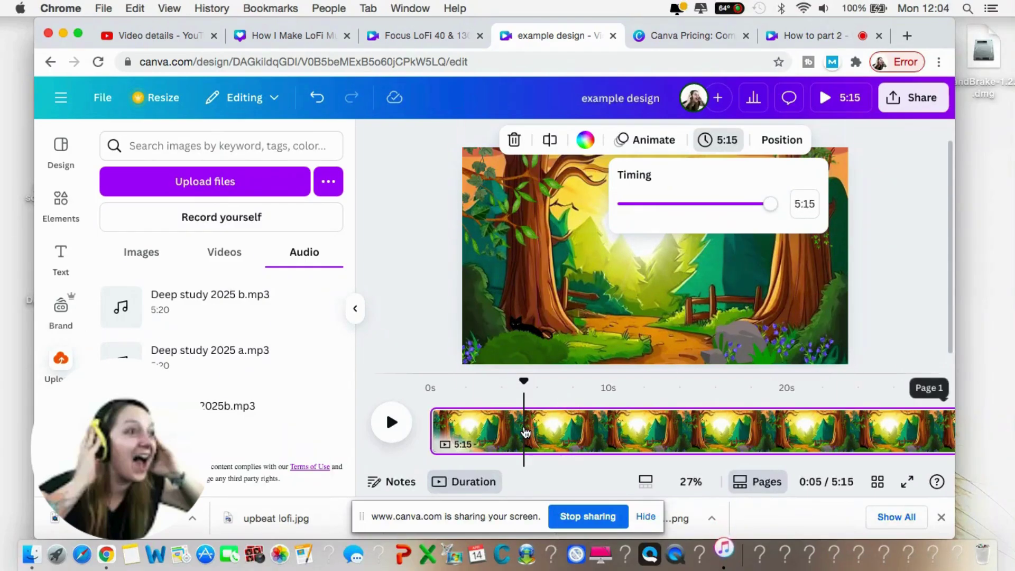
# Add the uploaded track Deep study 2025 a.mp3 at the start of the timeline and play its opening seconds
pyautogui.hscroll(3, 527, 432)
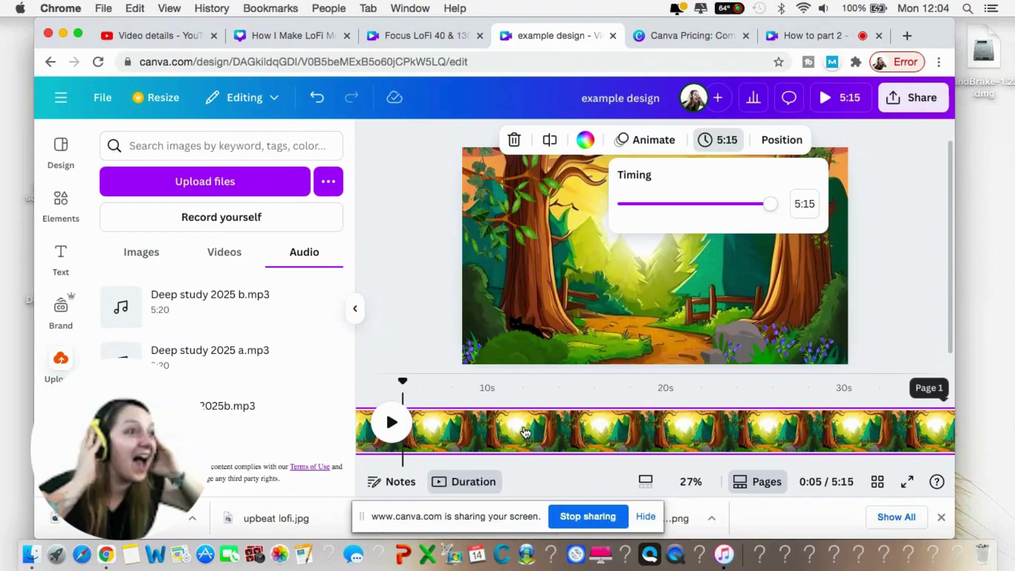
pyautogui.hscroll(10, 492, 431)
pyautogui.hscroll(5, 459, 430)
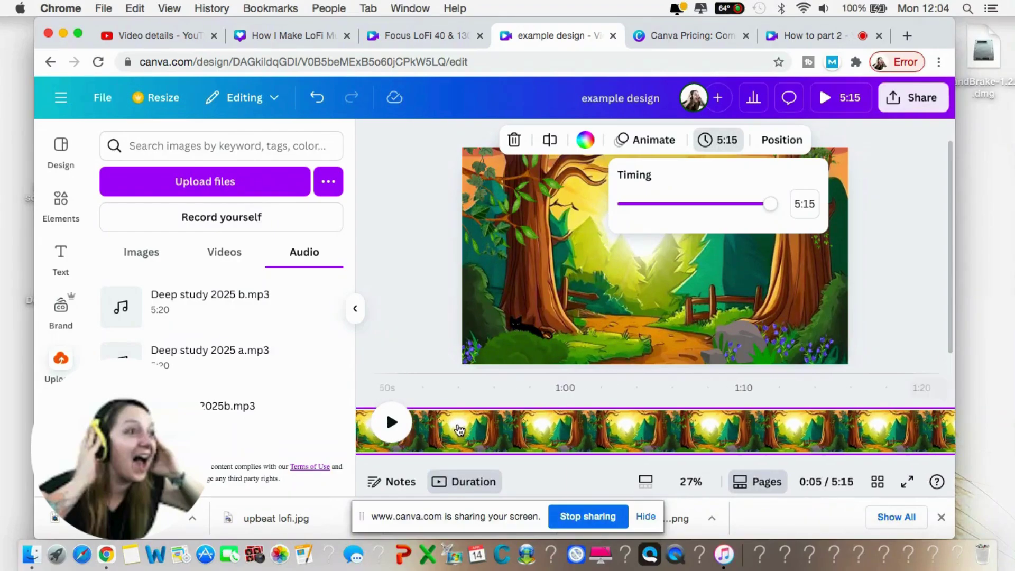
pyautogui.hscroll(-10, 459, 429)
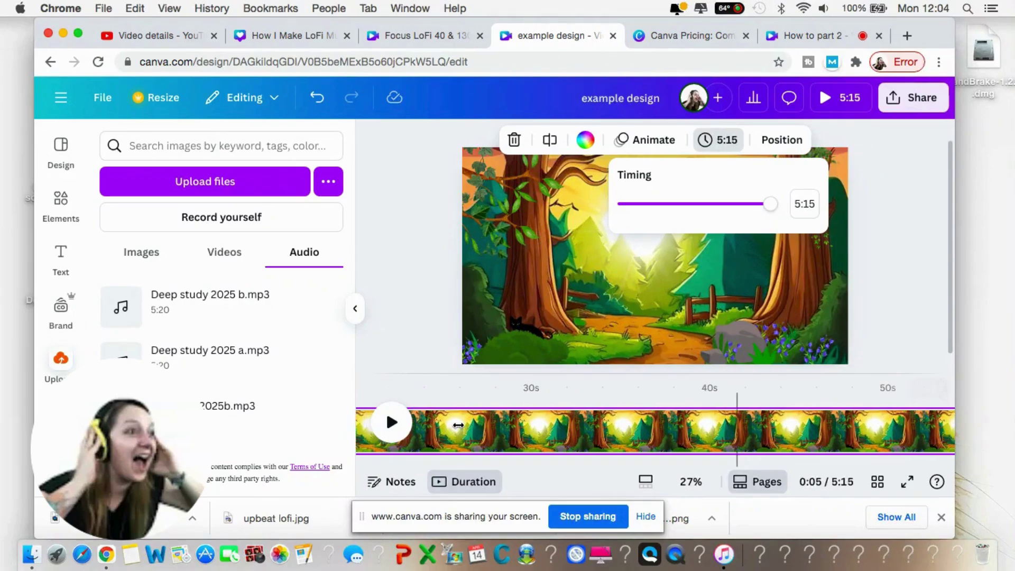
pyautogui.hscroll(-8, 458, 425)
pyautogui.click(431, 391)
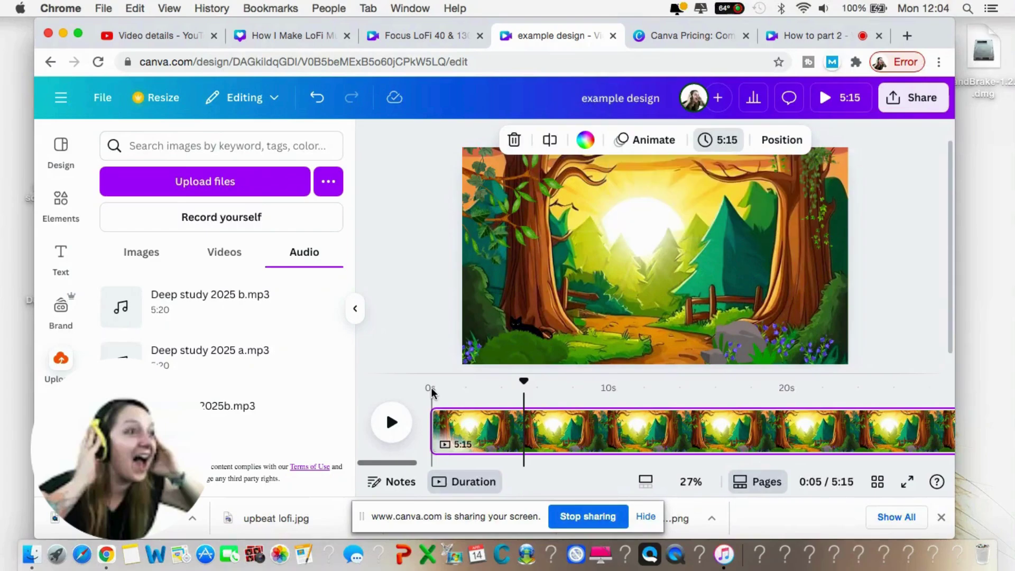
pyautogui.click(431, 387)
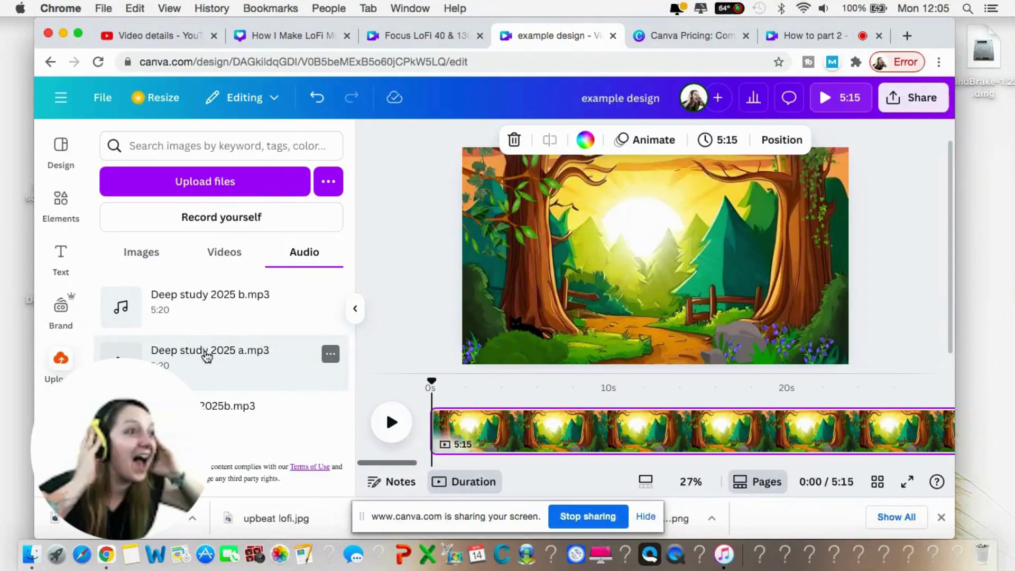
pyautogui.click(206, 357)
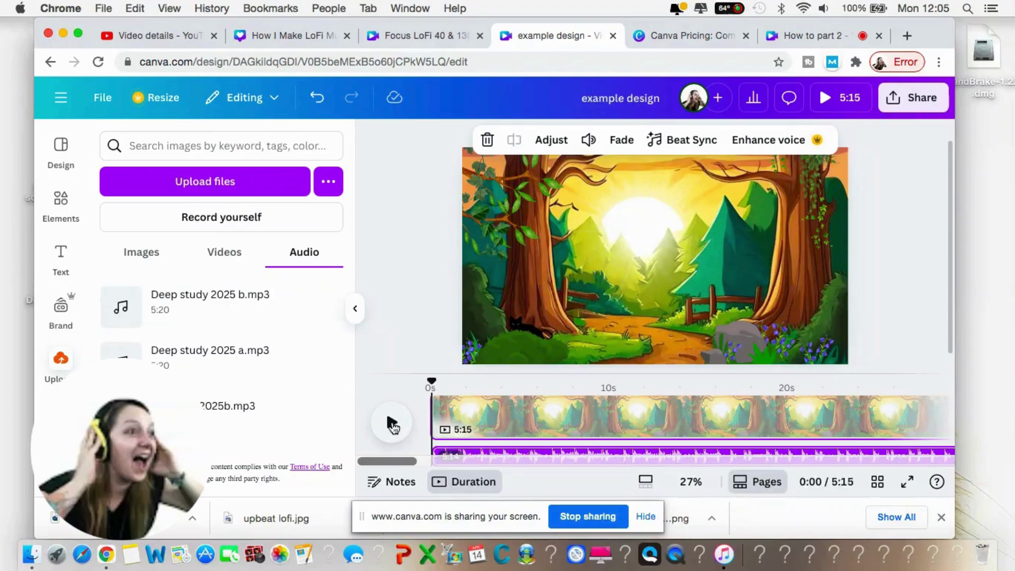
pyautogui.click(390, 422)
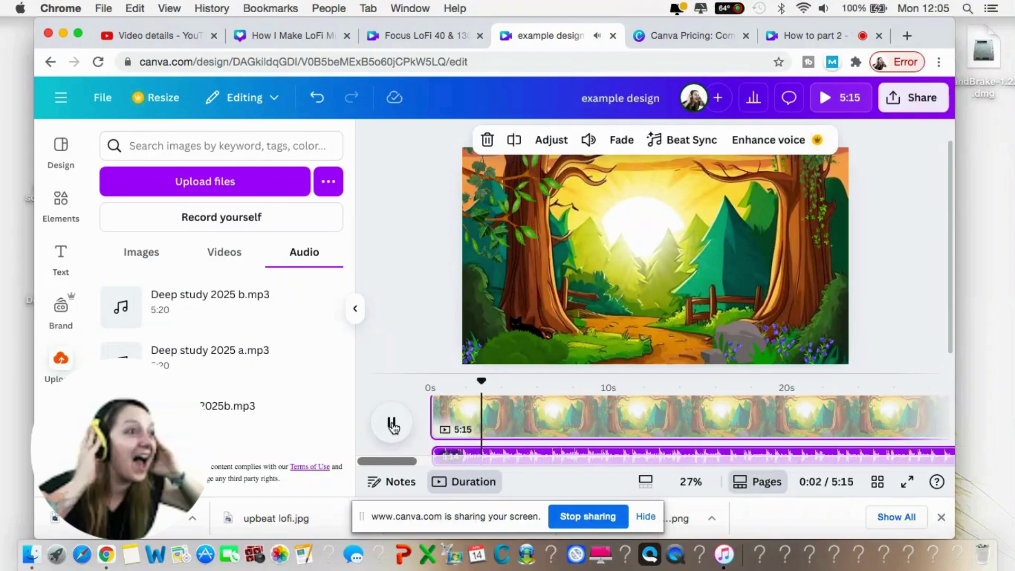
pyautogui.click(392, 424)
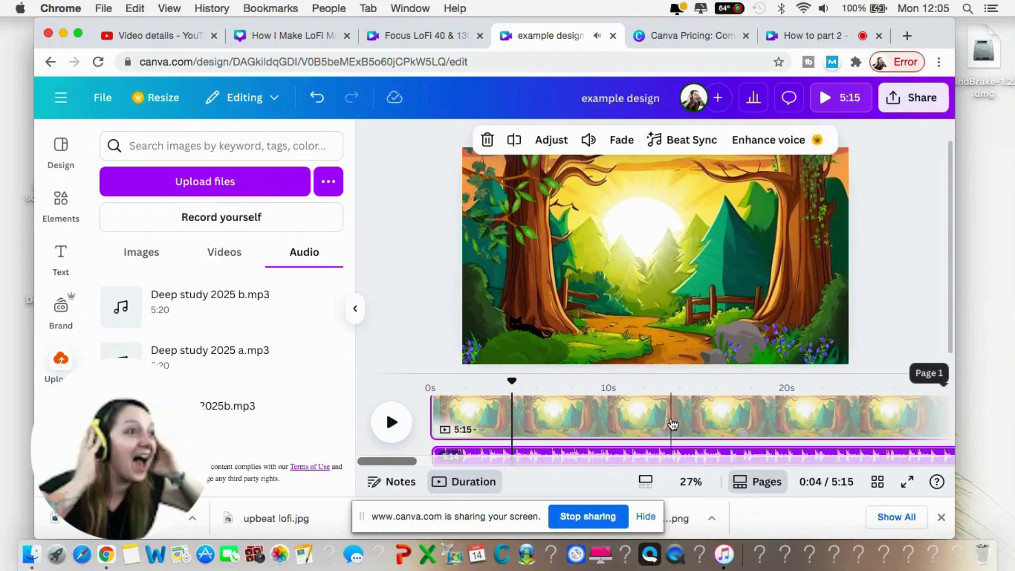
# Duplicate the 5:15 woodland page in the timeline
pyautogui.hscroll(3, 673, 424)
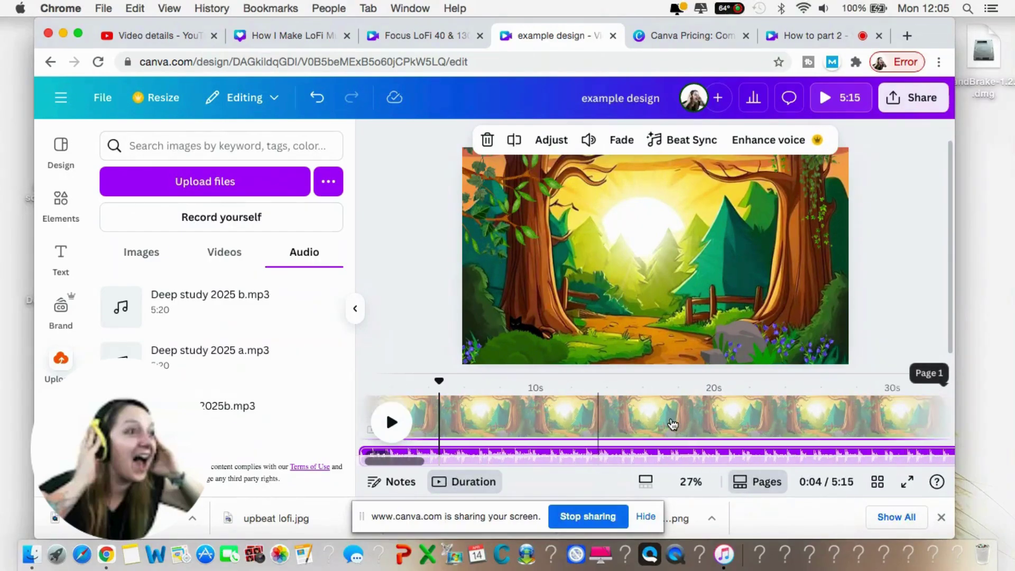
pyautogui.hscroll(10, 673, 424)
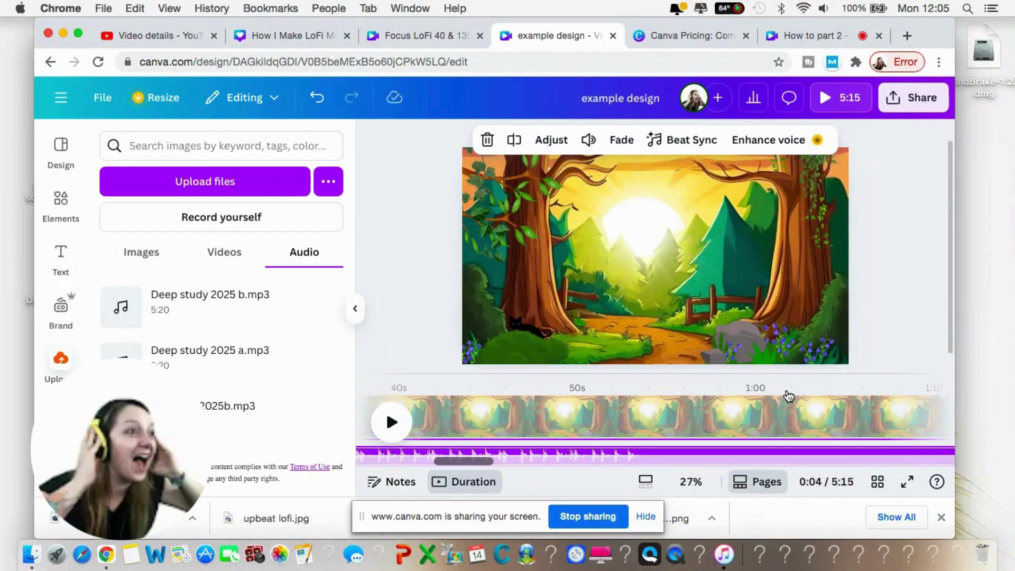
pyautogui.hscroll(12, 810, 415)
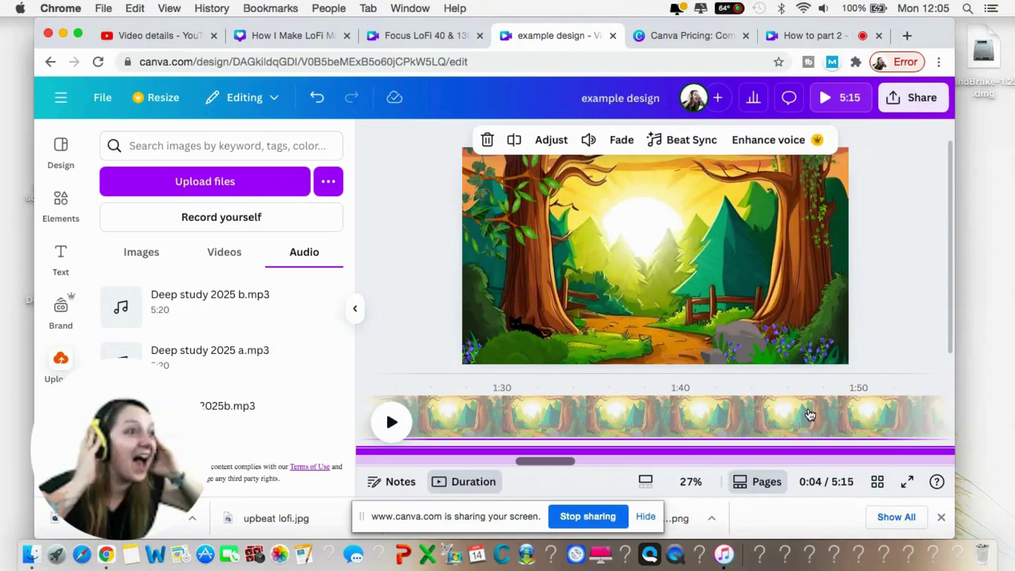
pyautogui.hscroll(20, 810, 414)
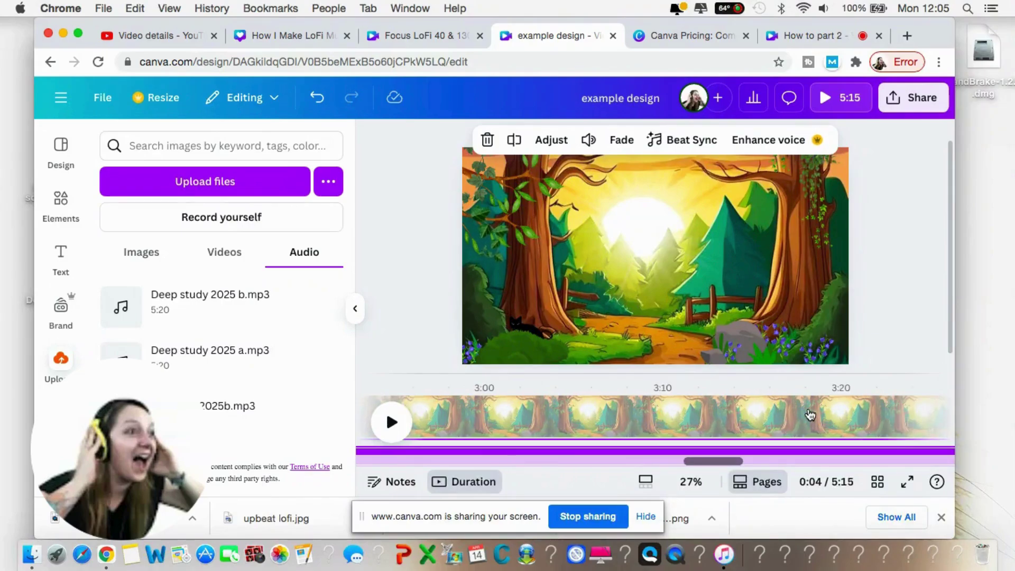
pyautogui.hscroll(20, 810, 414)
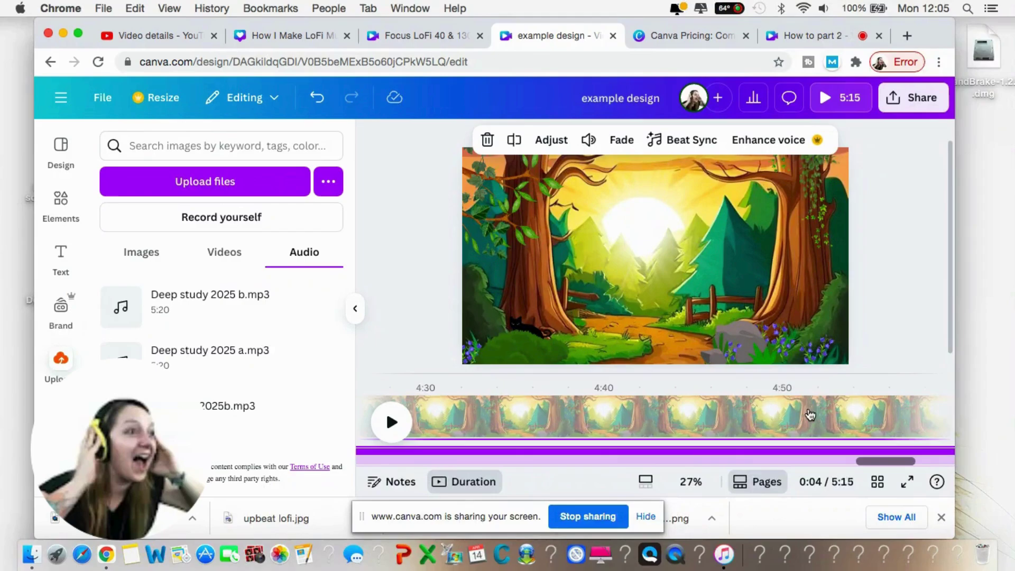
pyautogui.click(820, 423)
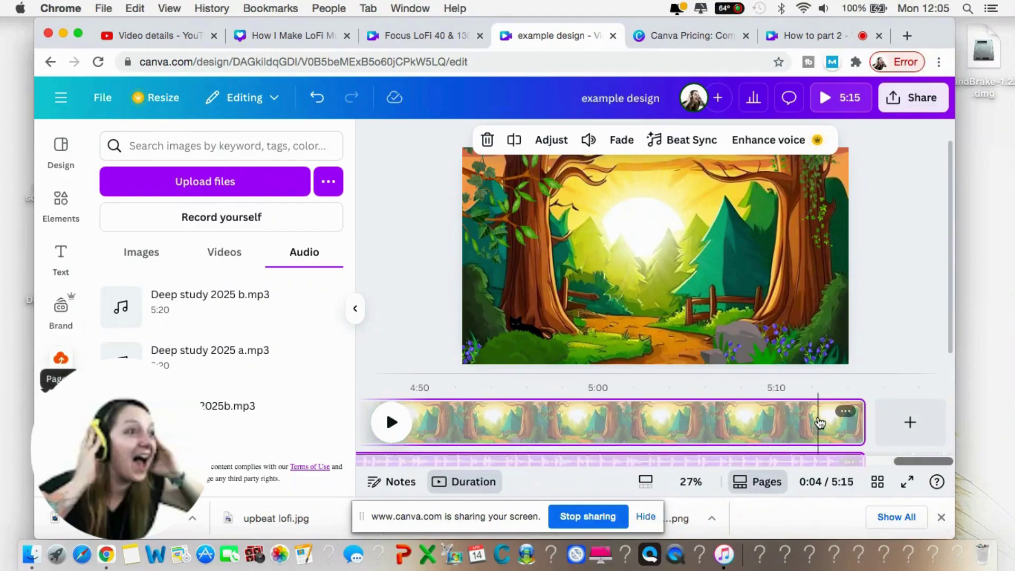
pyautogui.click(846, 411)
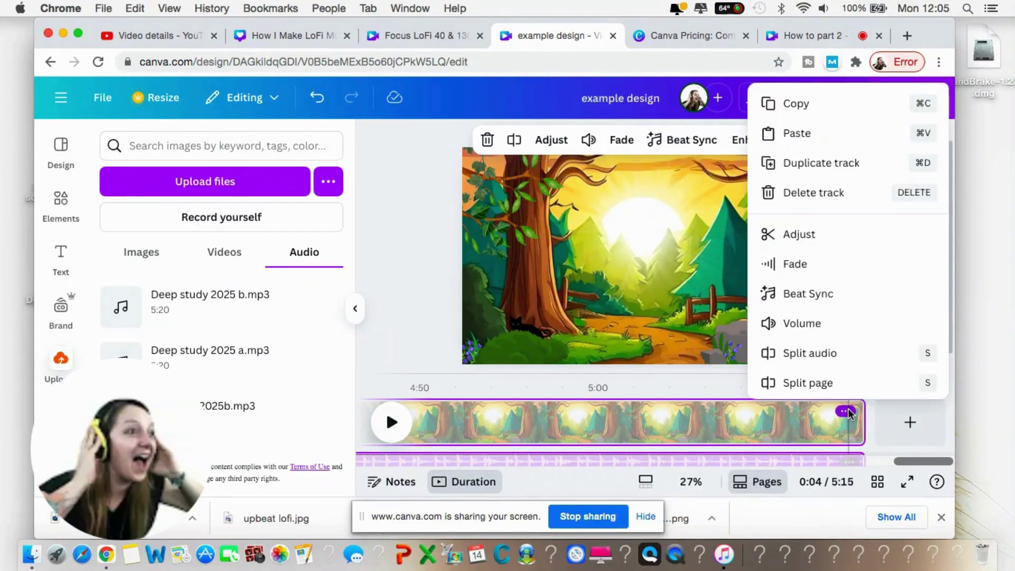
pyautogui.click(846, 412)
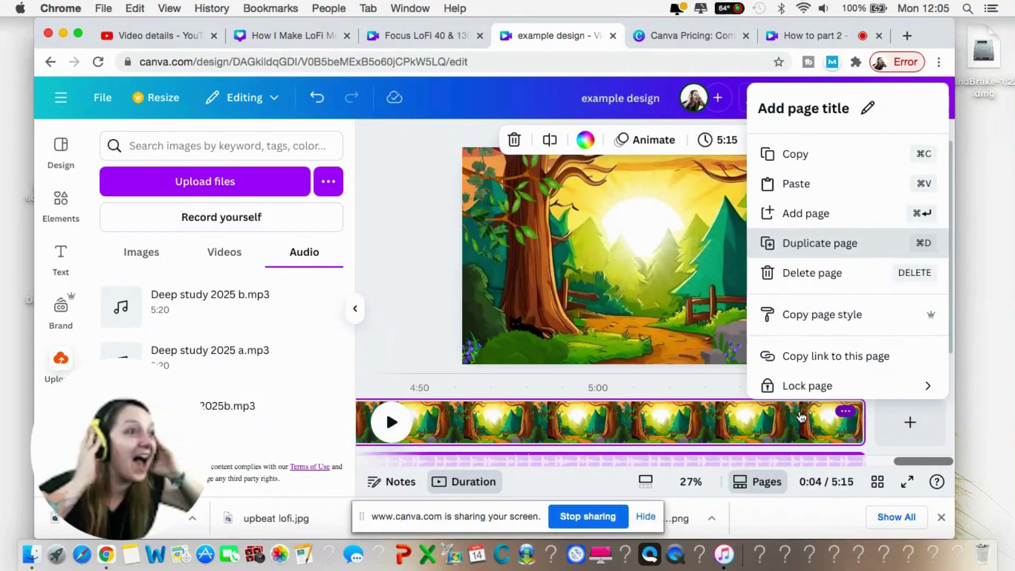
pyautogui.press('super+d')
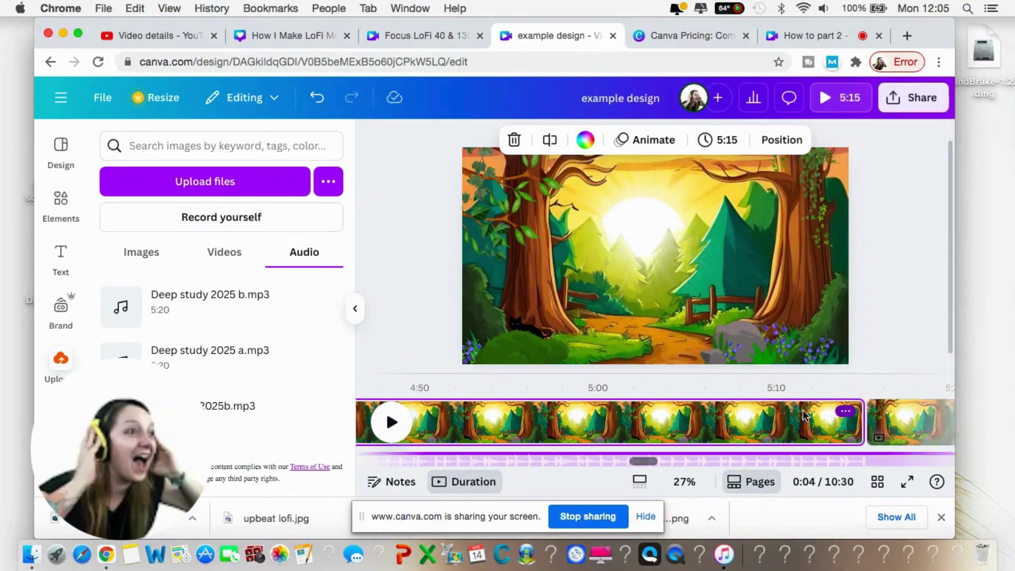
# Select the duplicated page and enlarge the timeline area to show where the audio track ends
pyautogui.click(891, 420)
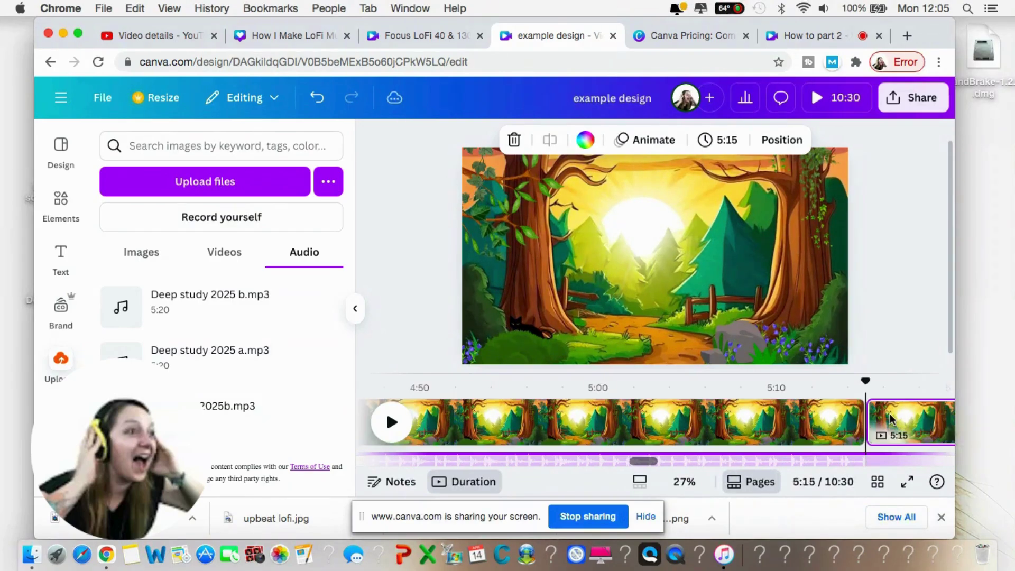
pyautogui.moveTo(696, 369); pyautogui.dragTo(692, 277)
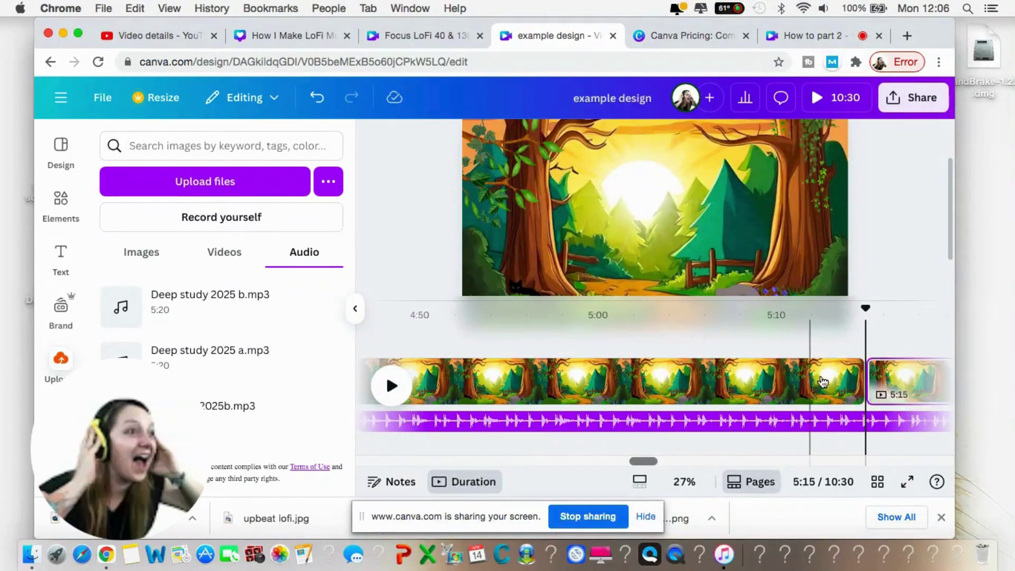
pyautogui.hscroll(3, 787, 392)
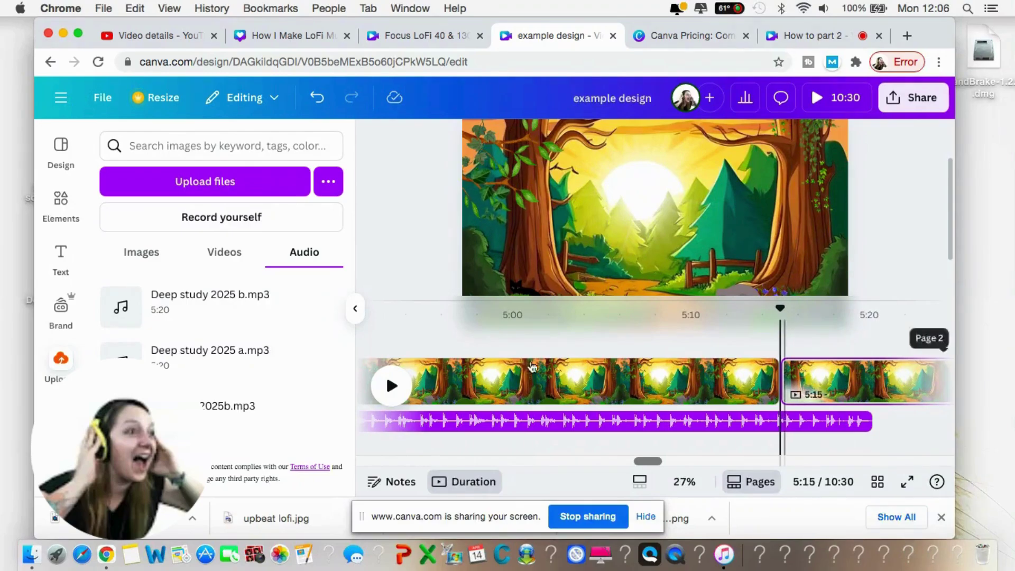
# Add the uploaded track Deep study 2025 b.mp3 at the start of the second page and play the track changeover
pyautogui.moveTo(200, 303)
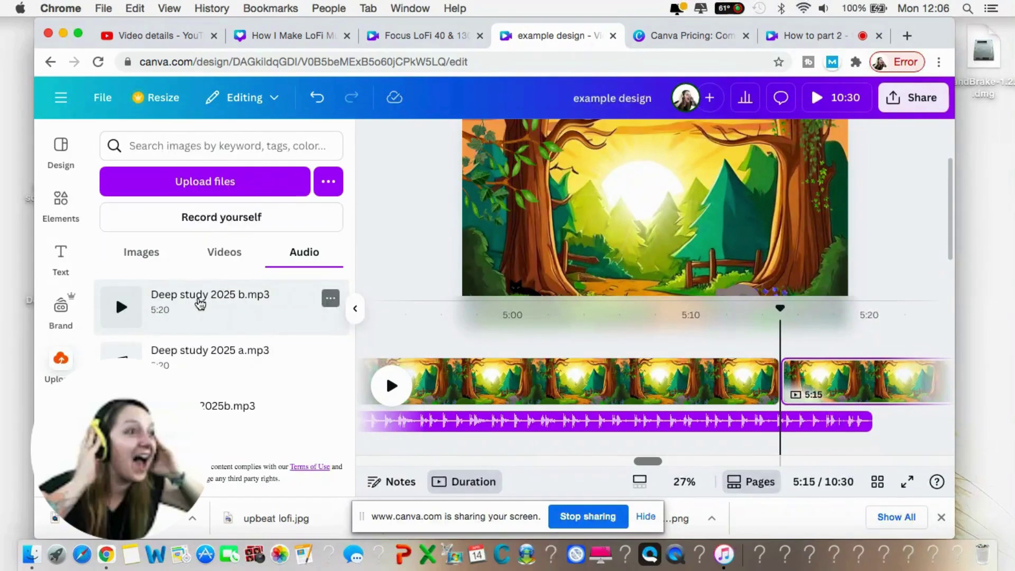
pyautogui.click(200, 303)
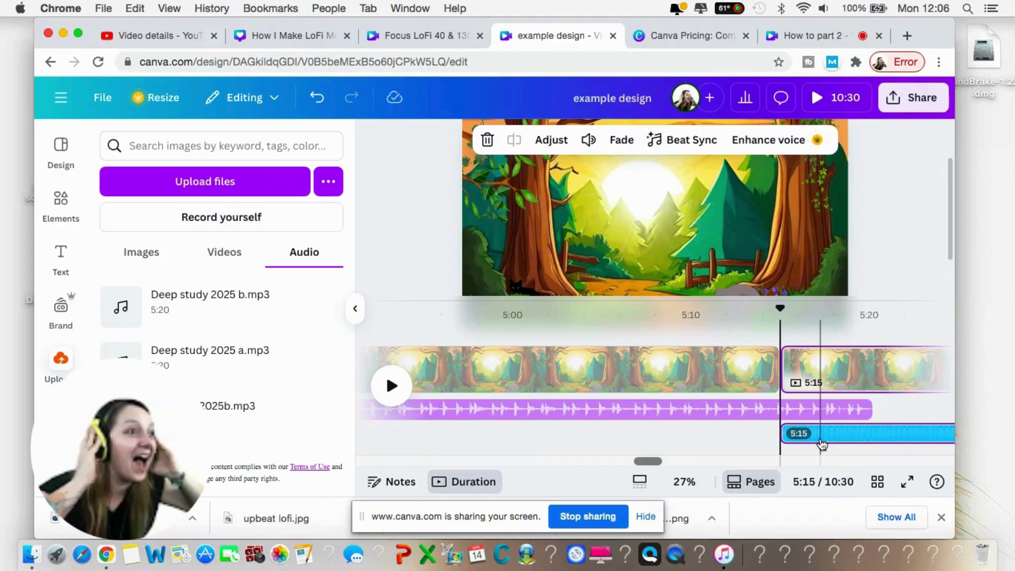
pyautogui.press('F11')
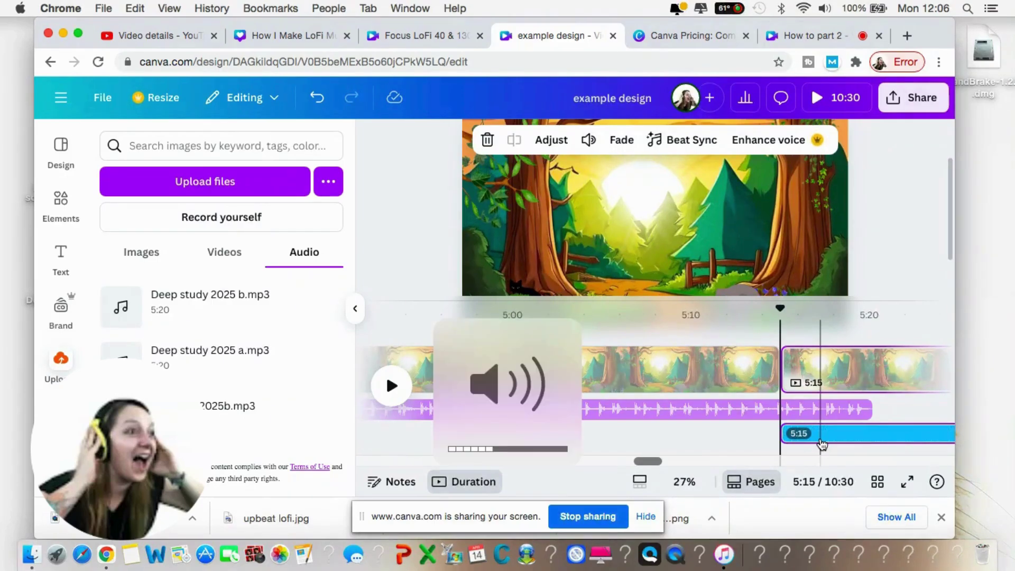
pyautogui.press('F12')
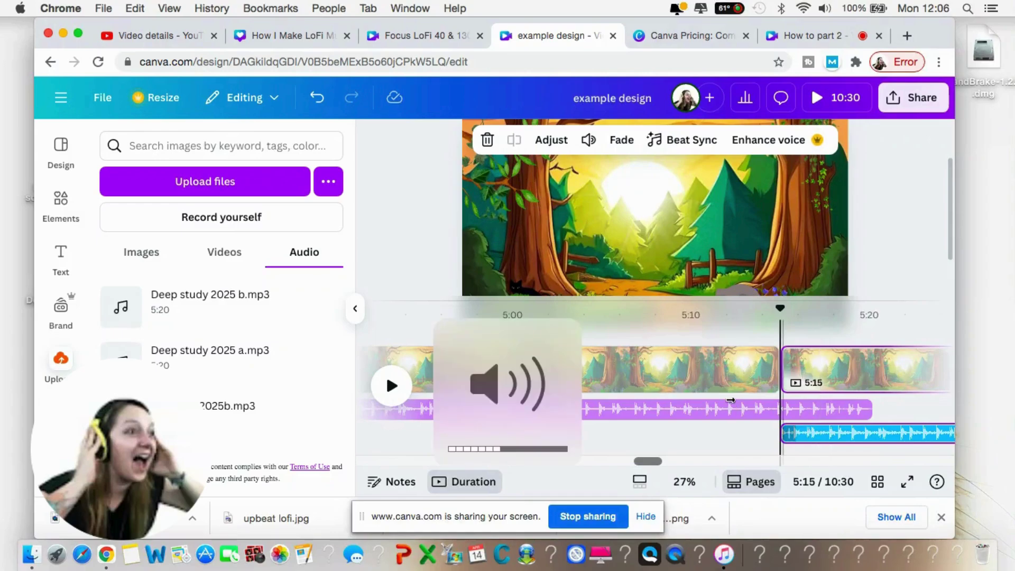
pyautogui.click(710, 320)
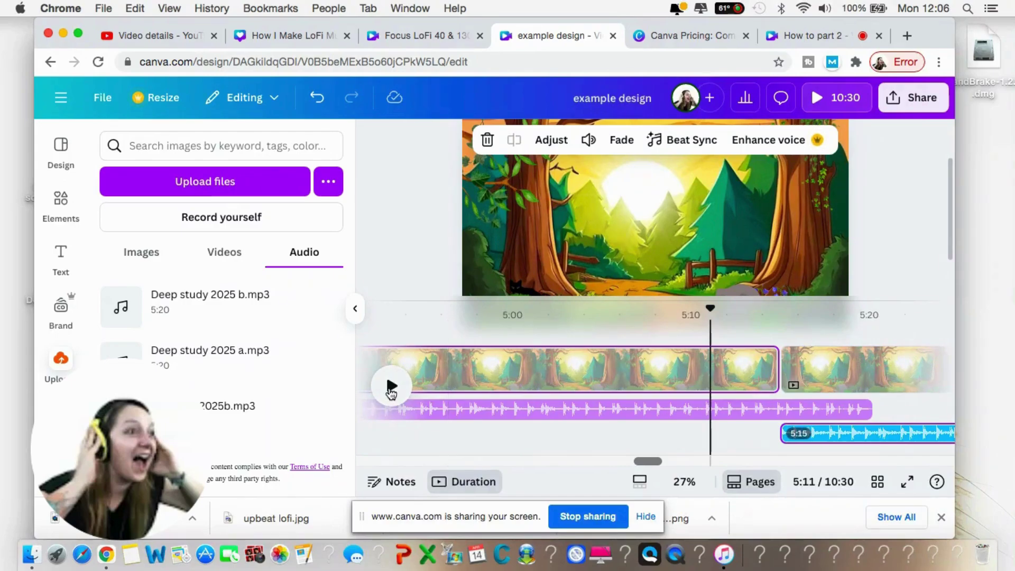
pyautogui.click(391, 390)
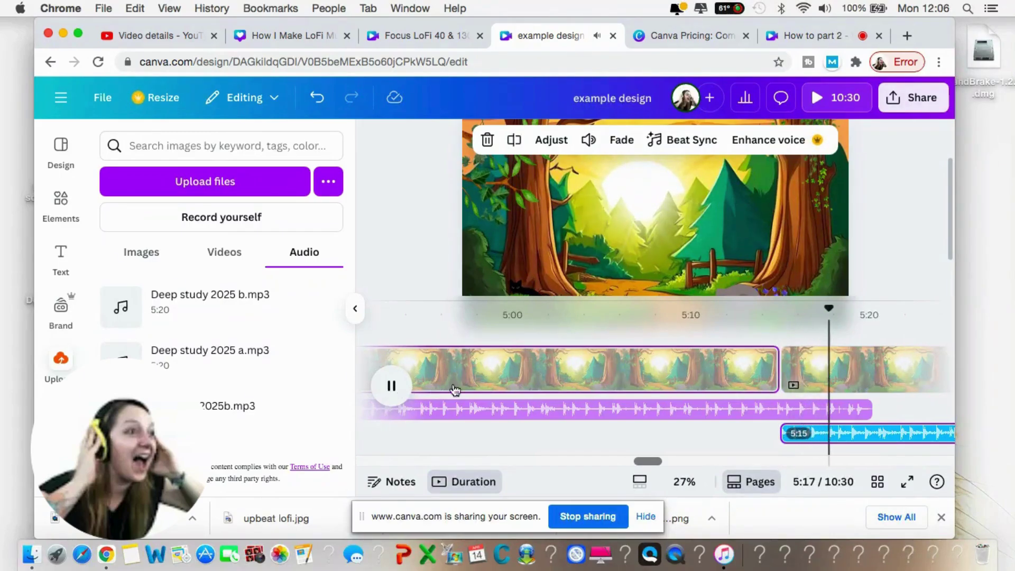
pyautogui.click(765, 428)
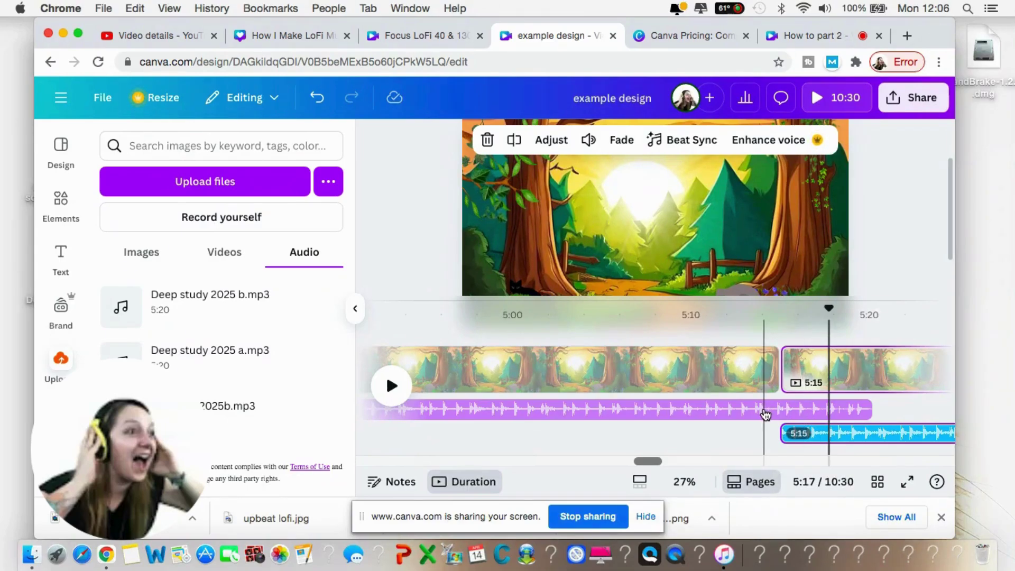
# Set a 5-second fade-out on the first audio track
pyautogui.click(765, 414)
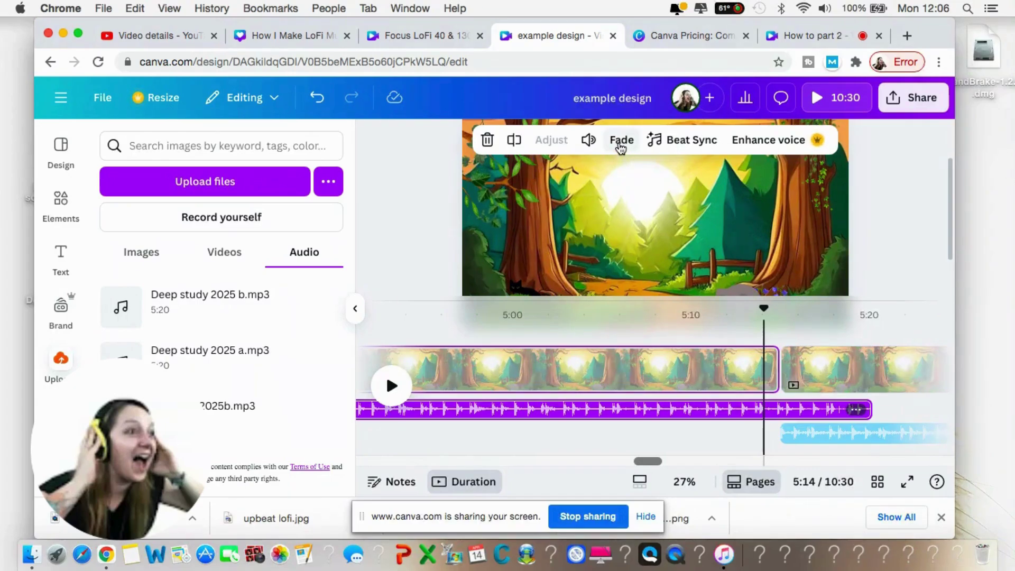
pyautogui.click(621, 145)
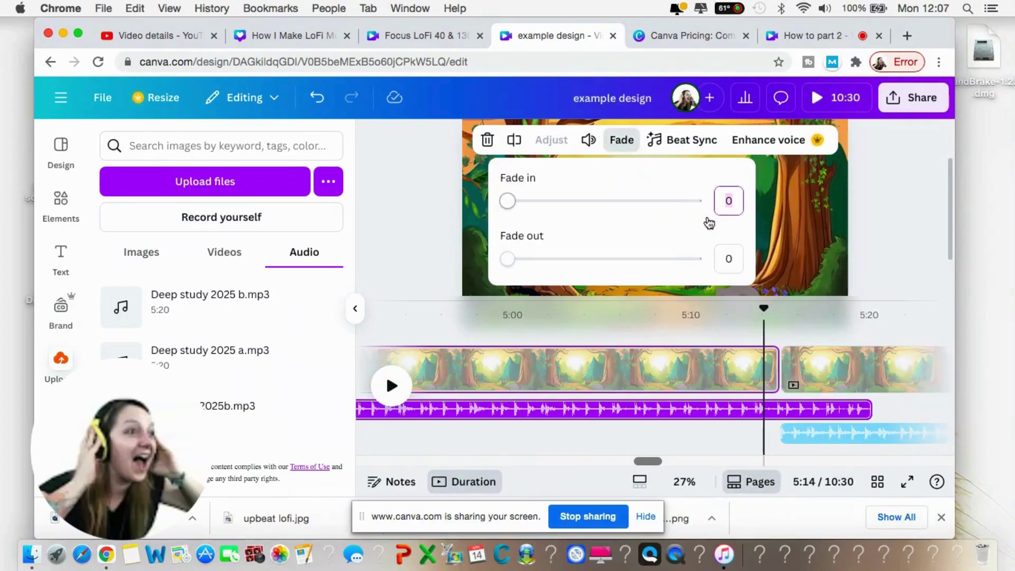
pyautogui.click(733, 259)
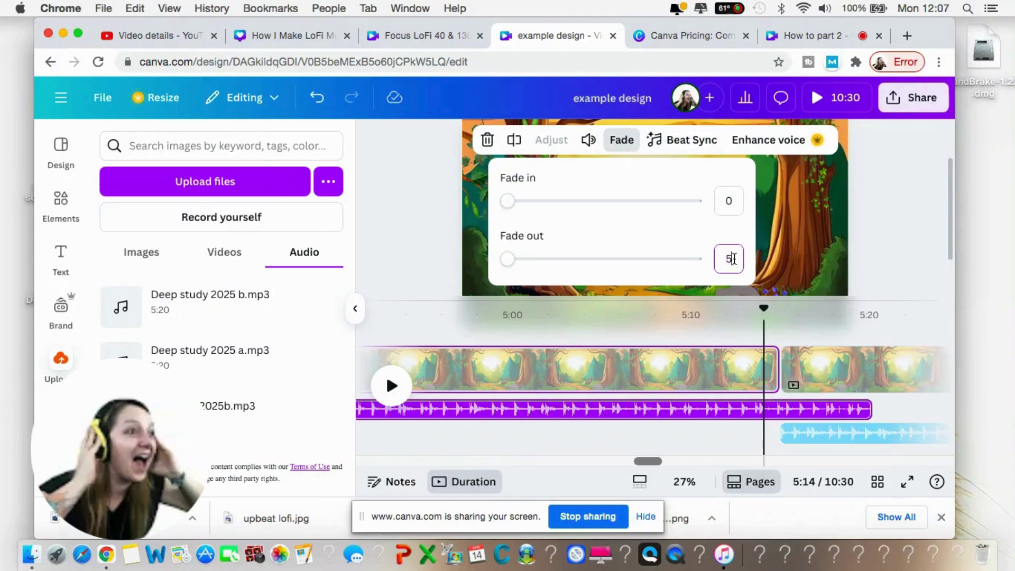
pyautogui.write('5')
pyautogui.press('Return')
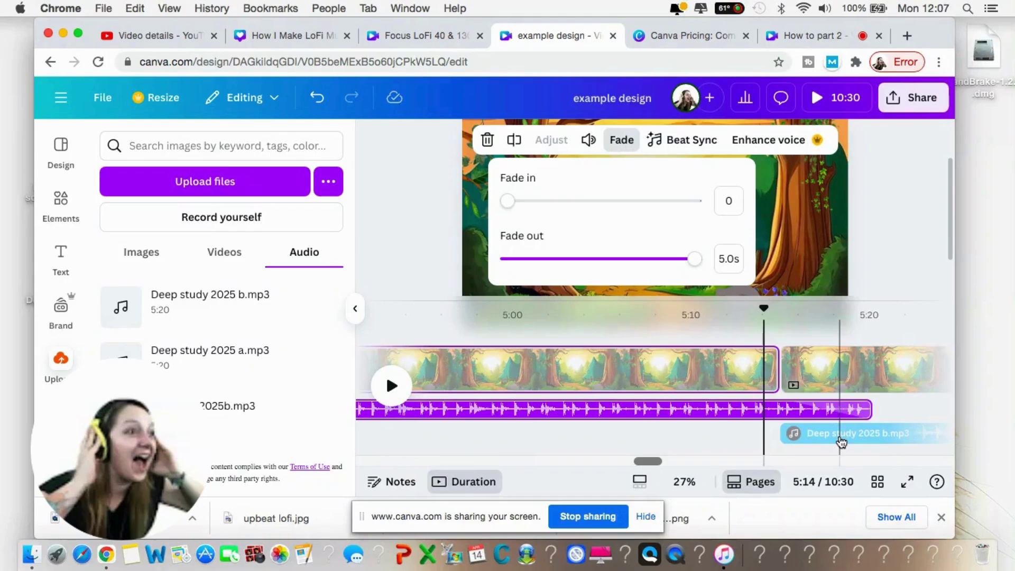
# Set a 3-second fade-in on Deep study 2025 b.mp3 and play the changeover between the two tracks
pyautogui.click(841, 440)
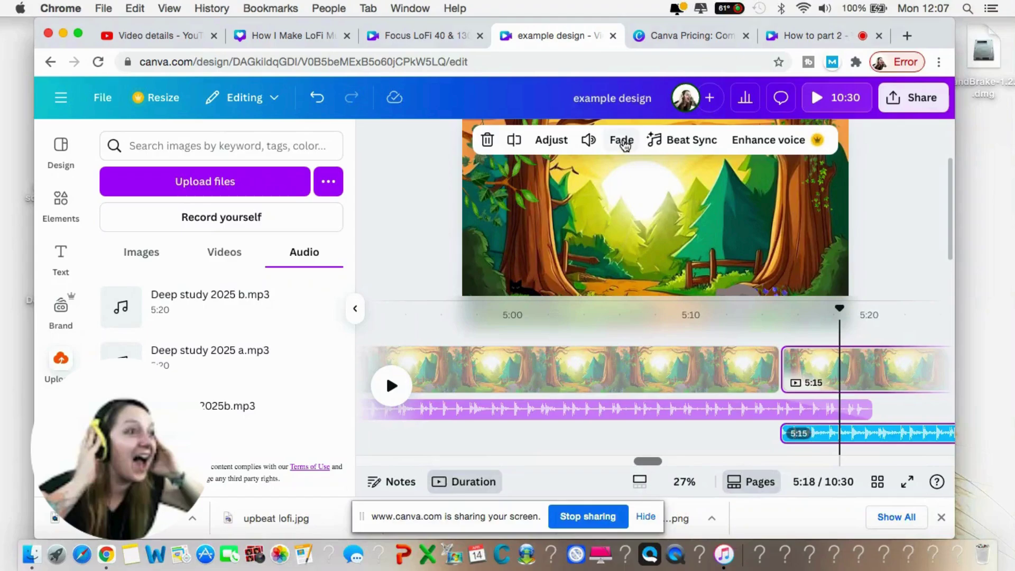
pyautogui.click(622, 143)
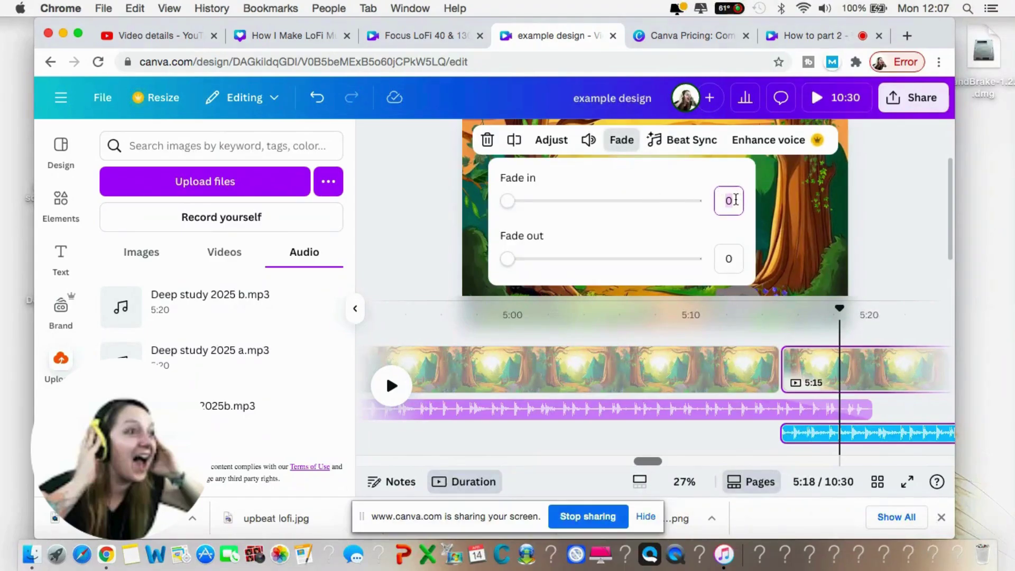
pyautogui.press('Return')
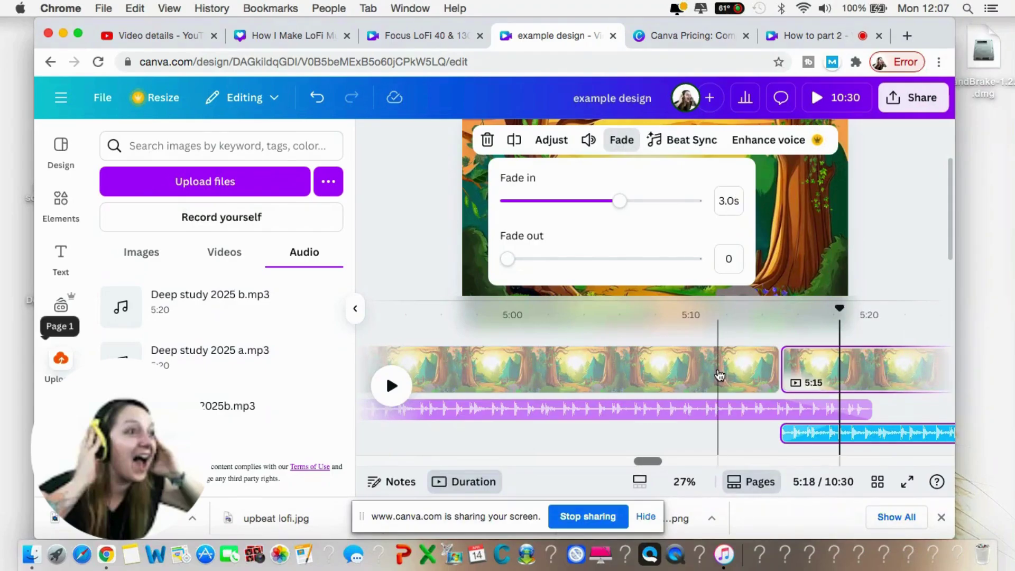
pyautogui.click(719, 374)
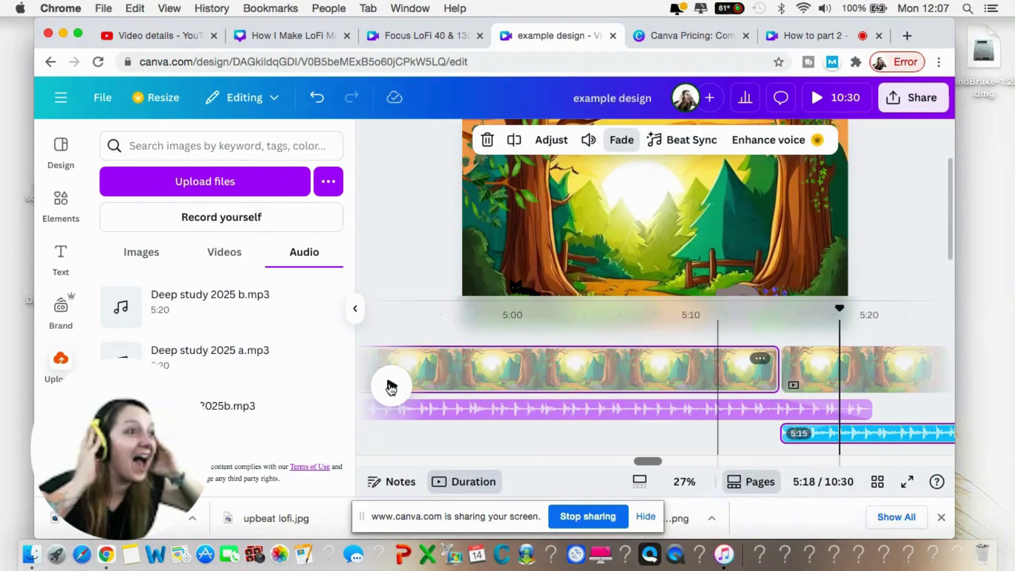
pyautogui.click(392, 387)
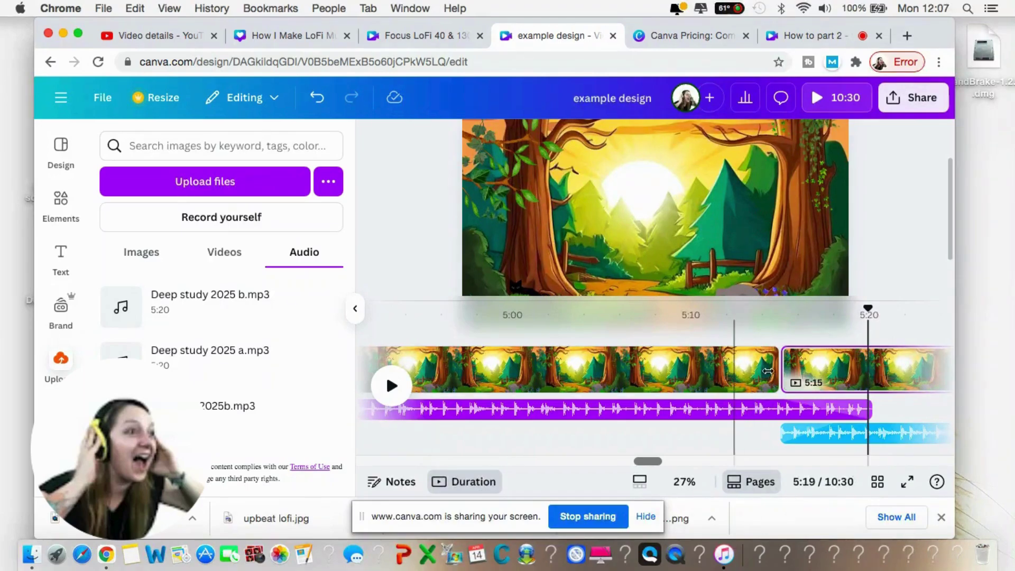
# Set the first audio track's fade-out to 8 seconds
pyautogui.moveTo(767, 371); pyautogui.dragTo(765, 371)
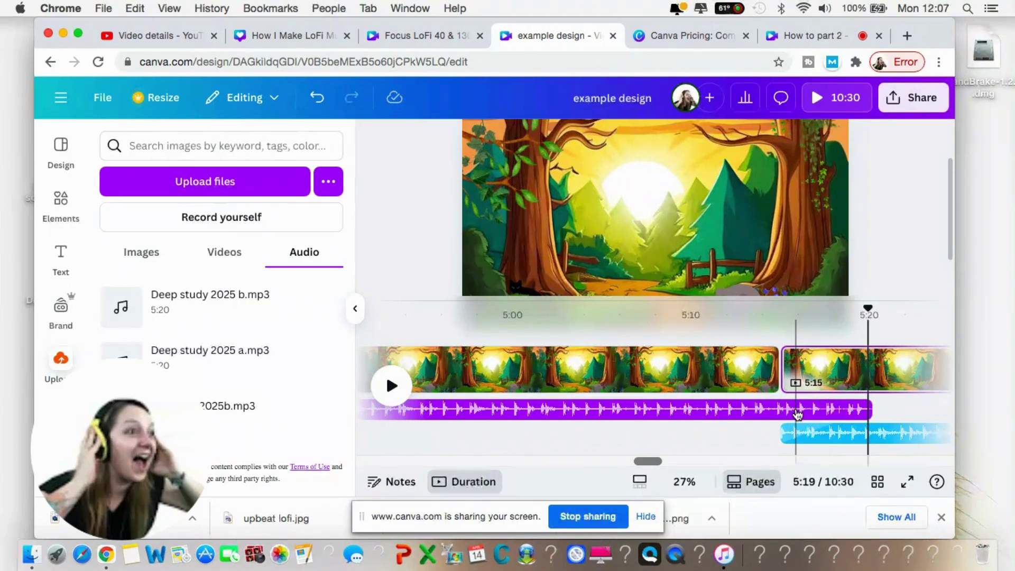
pyautogui.click(791, 410)
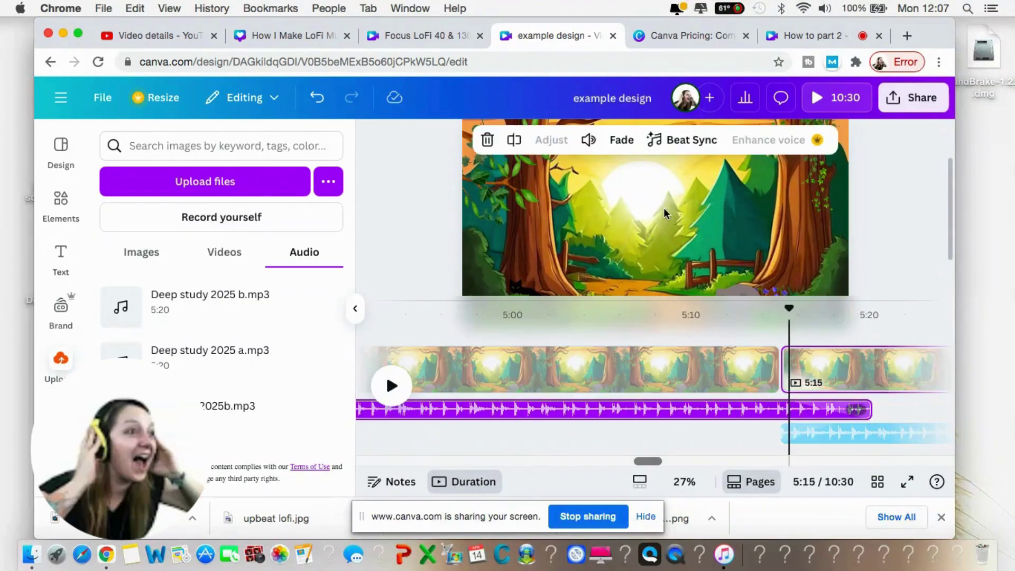
pyautogui.click(622, 142)
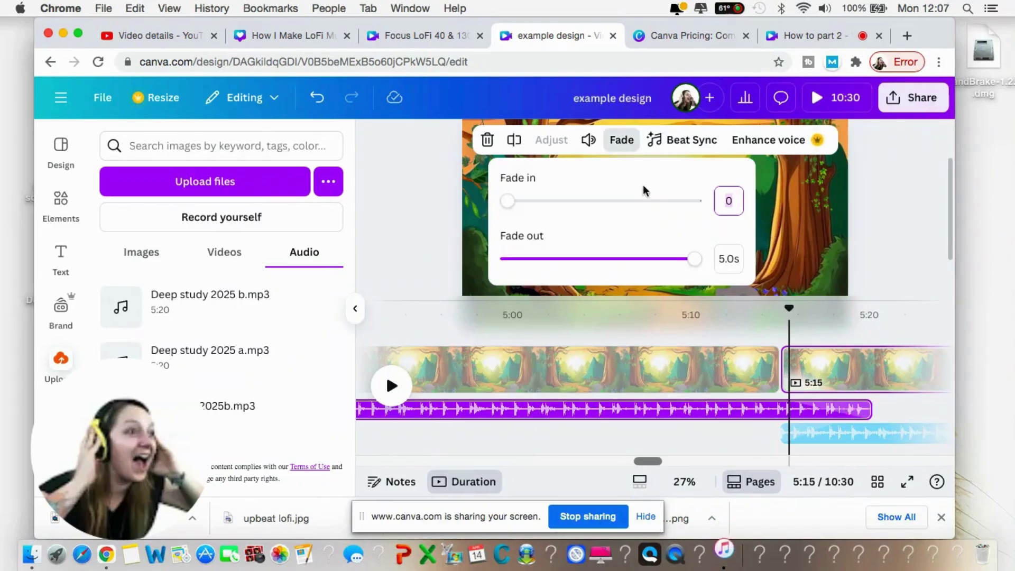
pyautogui.click(731, 257)
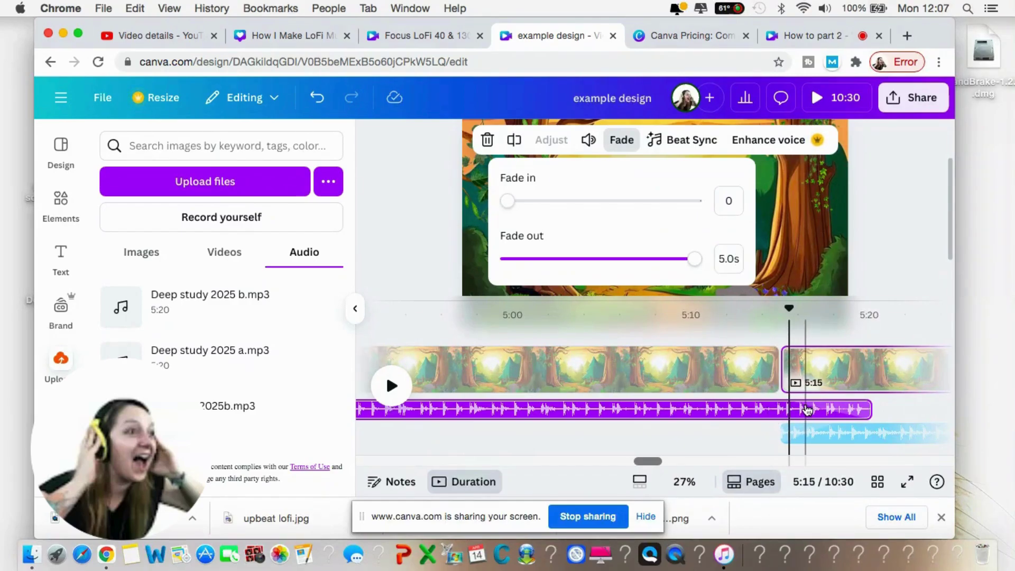
pyautogui.click(736, 259)
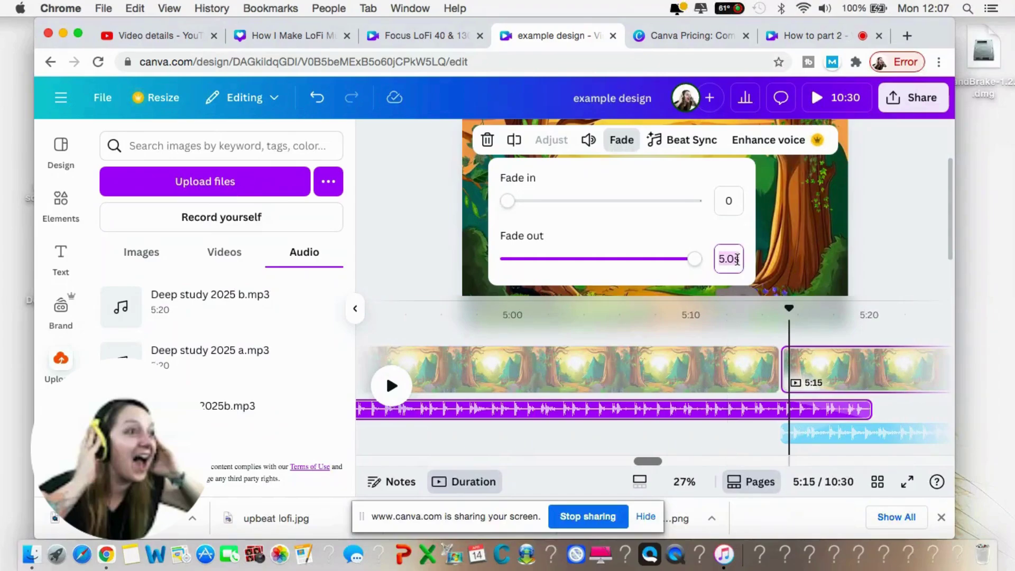
pyautogui.write('8')
pyautogui.press('Return')
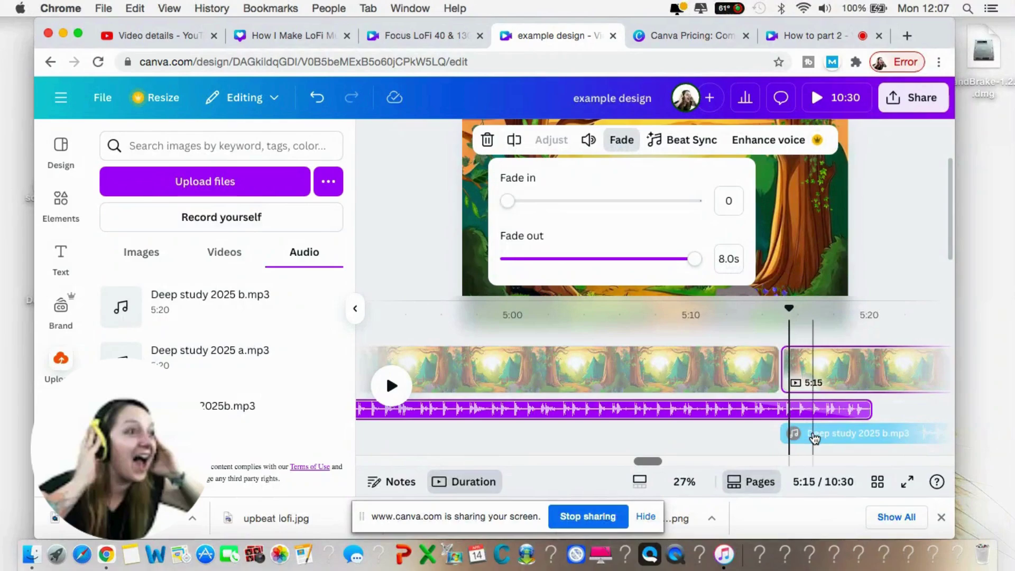
# Set the fade-in of the second track, Deep study 2025 b.mp3, to 5 seconds
pyautogui.click(744, 316)
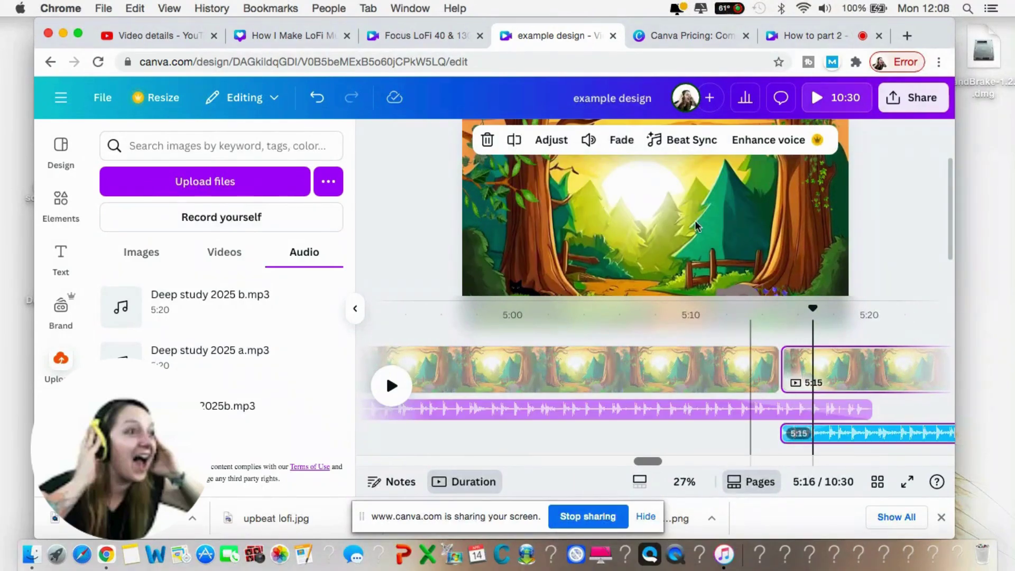
pyautogui.click(624, 141)
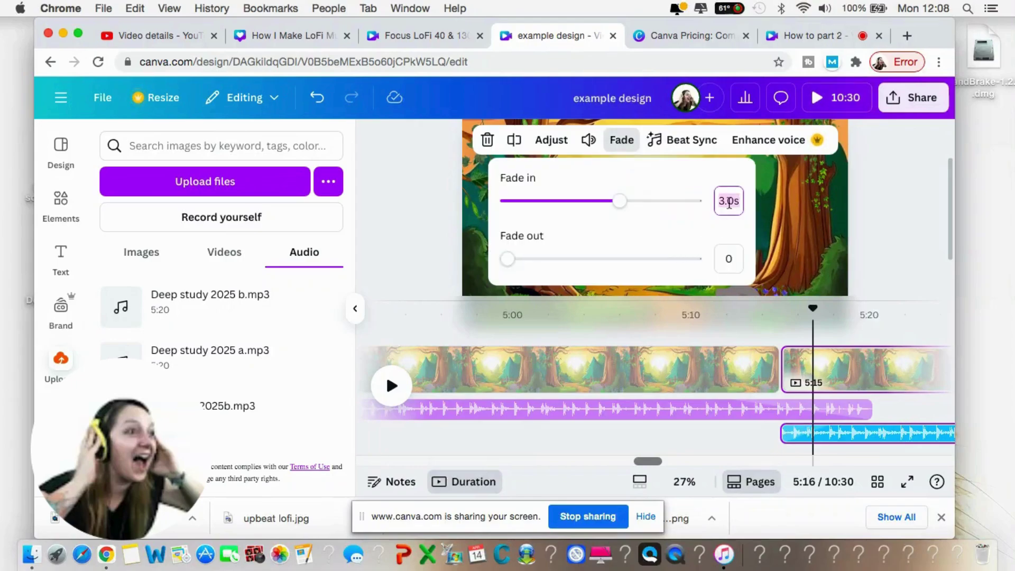
pyautogui.write('5')
pyautogui.press('Return')
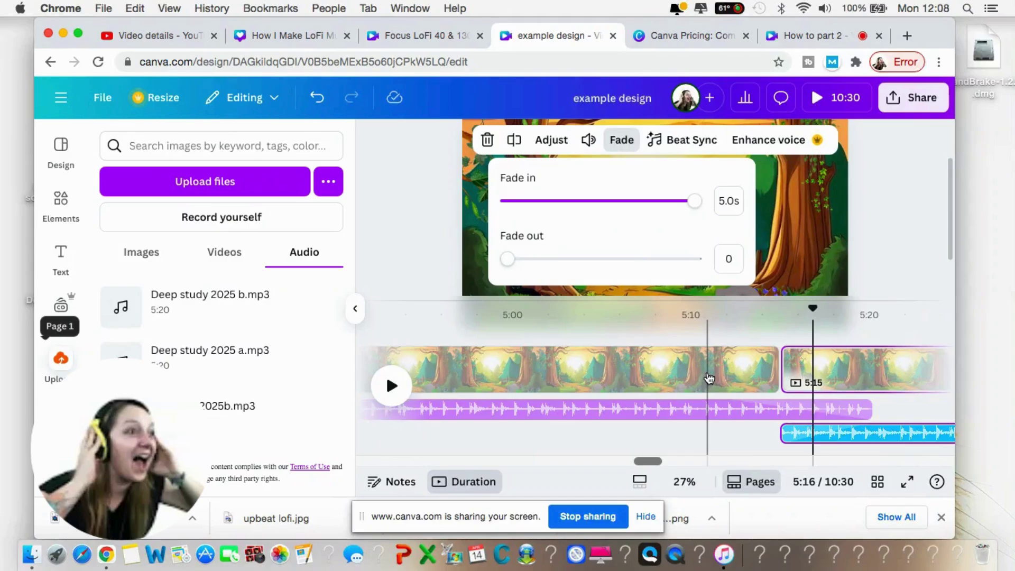
# Play the timeline from about 5:10 across the page change to check the crossfade between the tracks
pyautogui.click(708, 378)
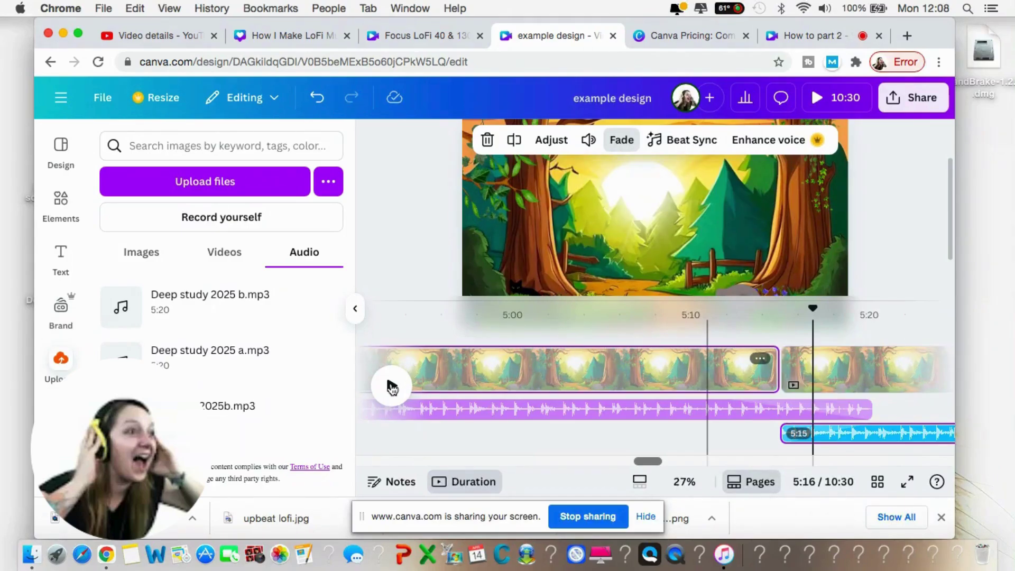
pyautogui.click(390, 386)
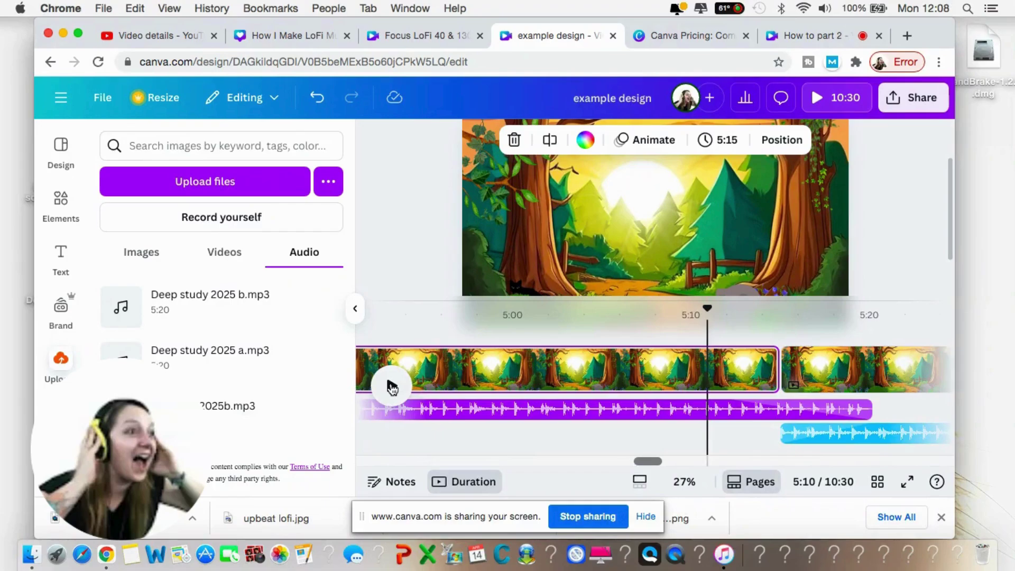
pyautogui.click(391, 387)
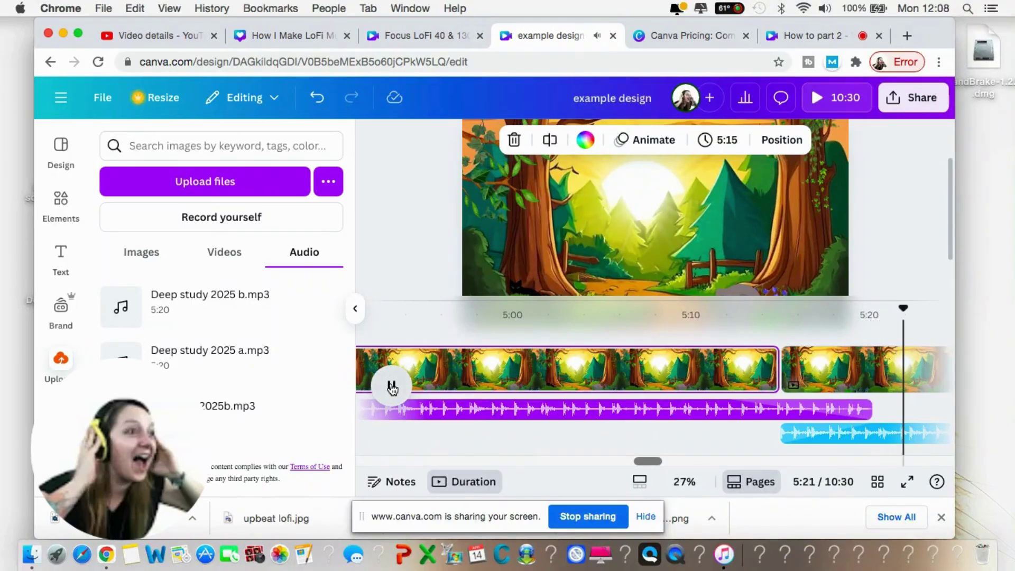
pyautogui.click(391, 387)
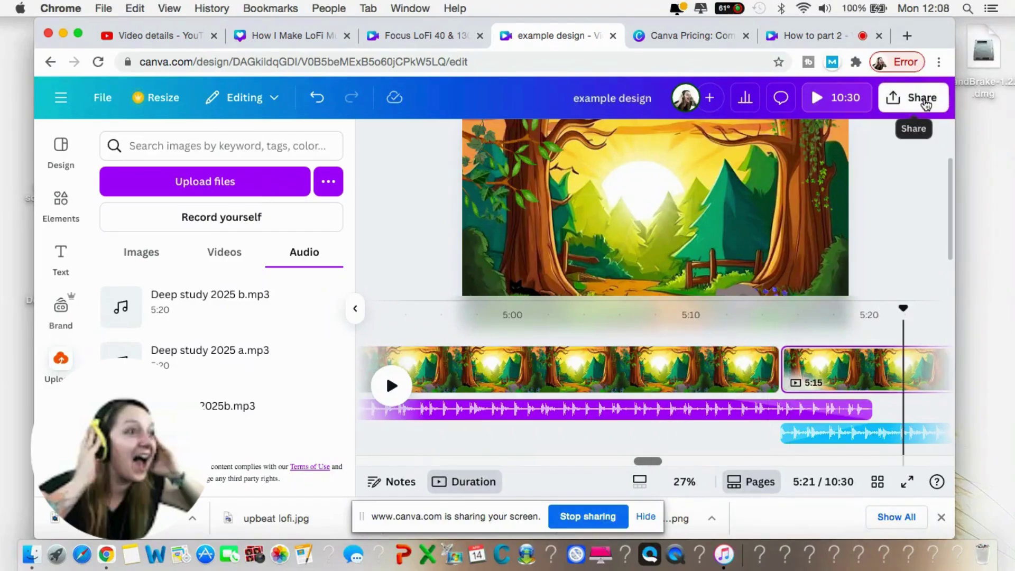
# Review the design's download options, including file type and video quality, without exporting it
pyautogui.click(923, 98)
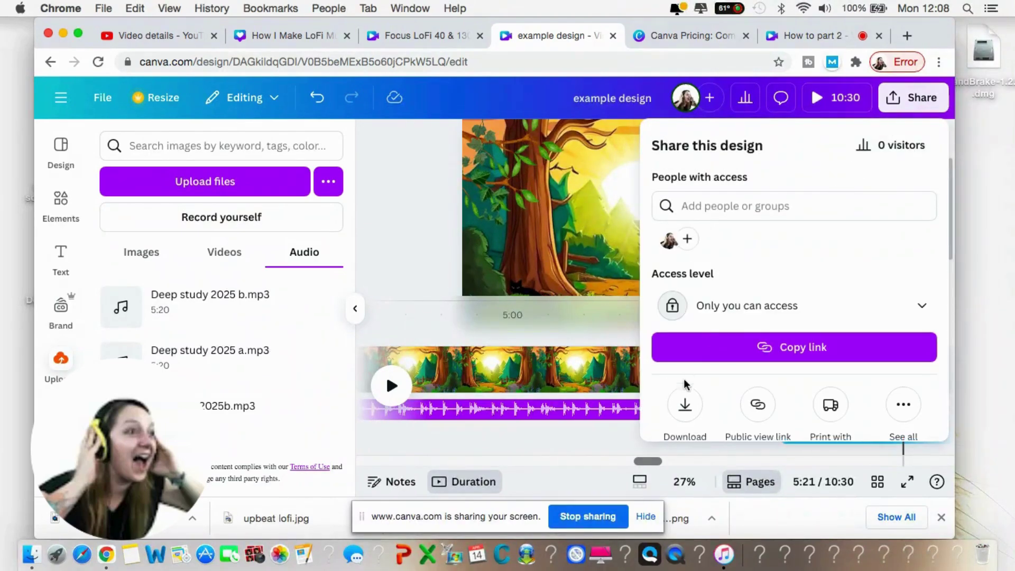
pyautogui.click(685, 407)
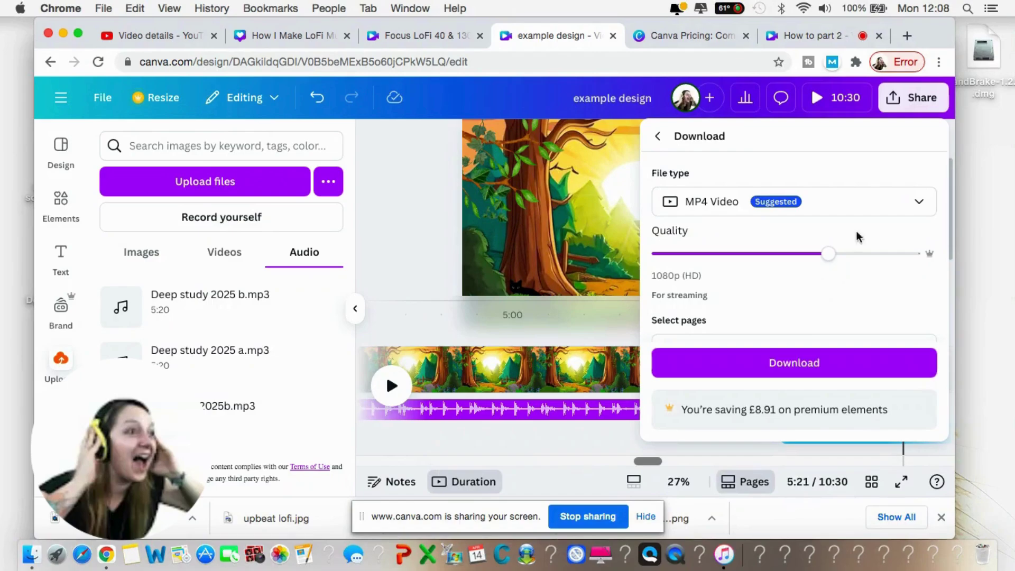
pyautogui.click(427, 227)
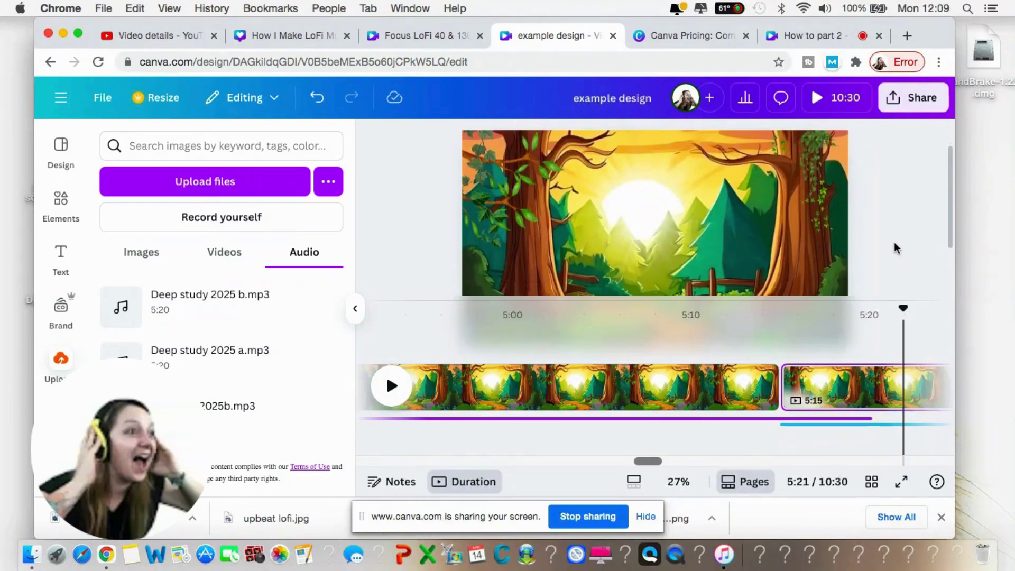
# Search the elements for "circle" and add the light blue brush-painted circle graphic to the second page
pyautogui.moveTo(737, 302); pyautogui.dragTo(741, 373)
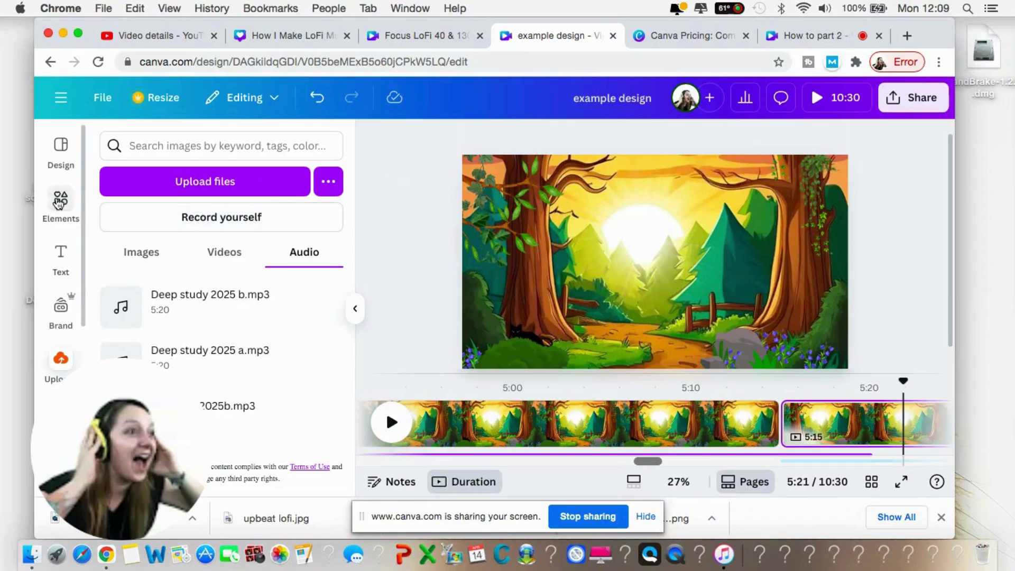
pyautogui.click(61, 203)
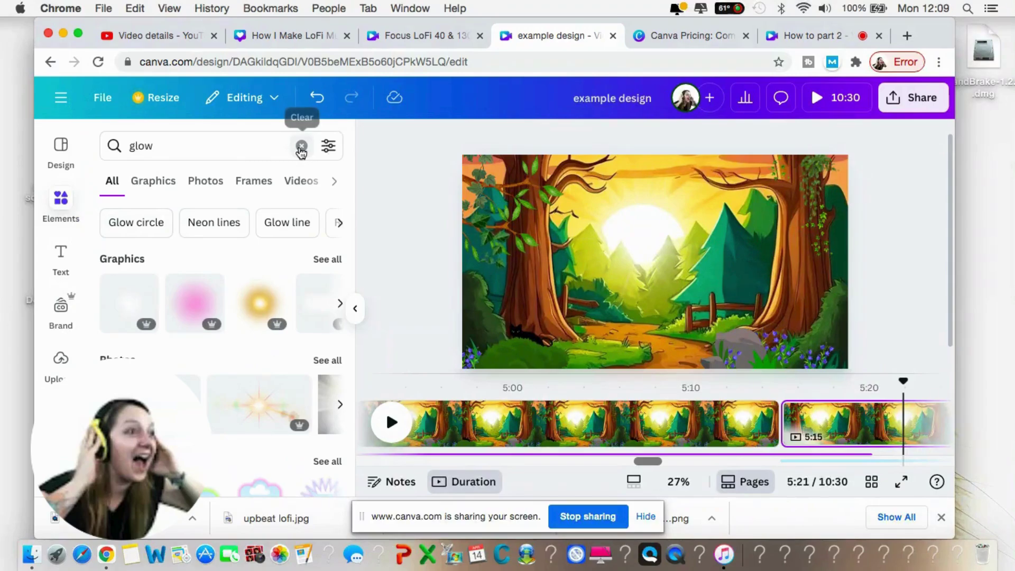
pyautogui.click(301, 145)
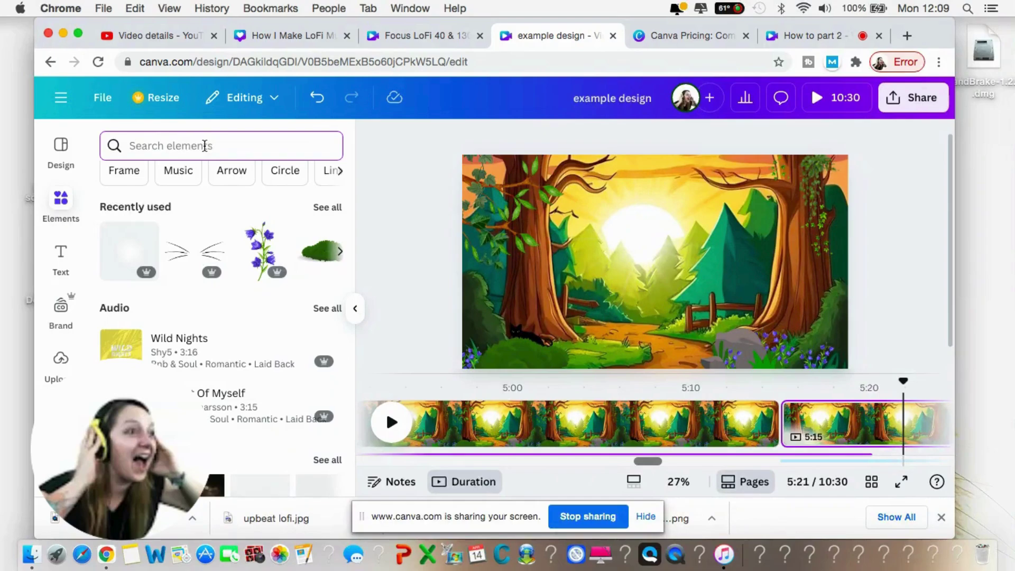
pyautogui.write('cir')
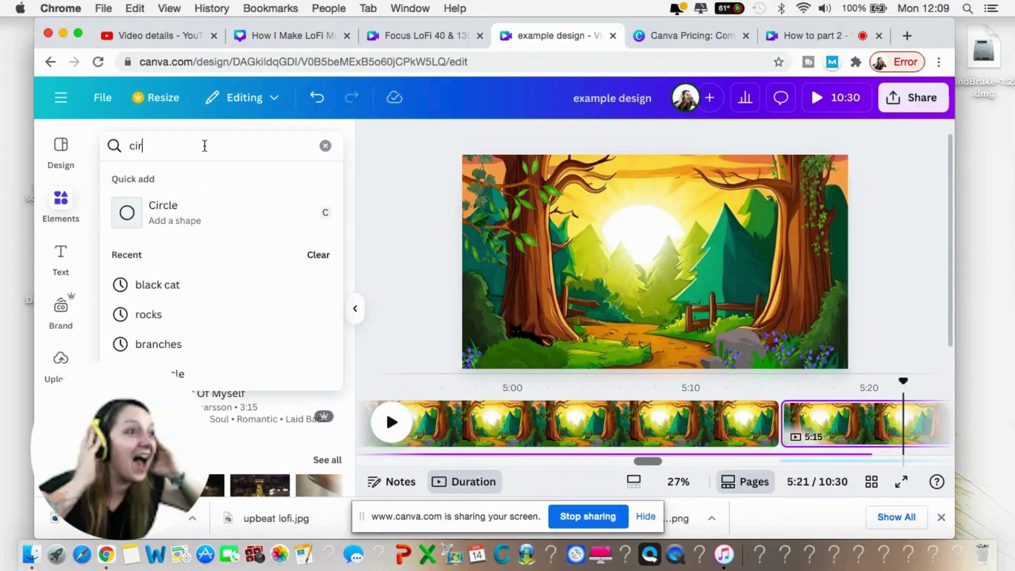
pyautogui.write('cle')
pyautogui.press('Return')
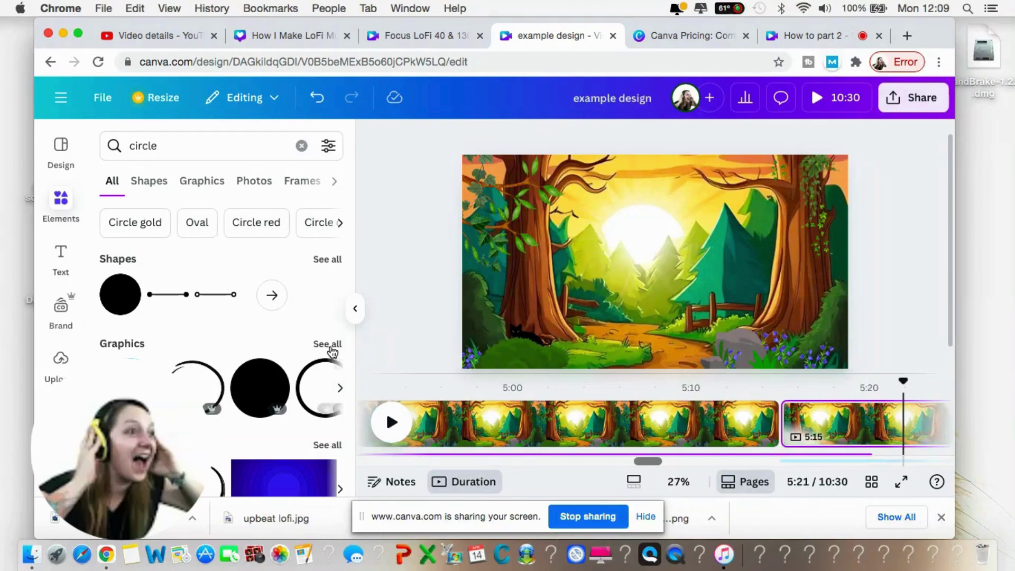
pyautogui.click(329, 345)
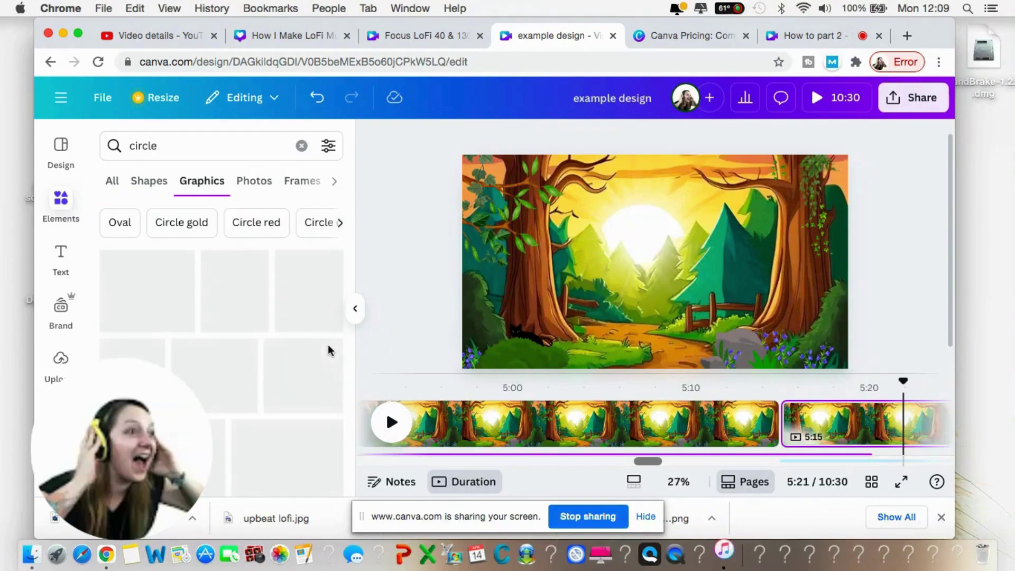
pyautogui.scroll(-3, 254, 367)
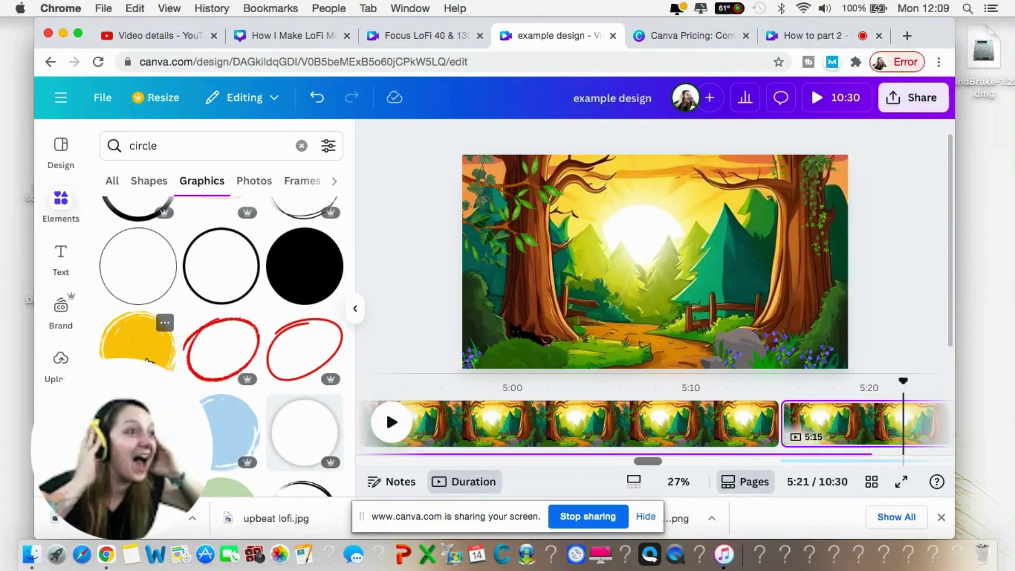
pyautogui.scroll(-1, 228, 383)
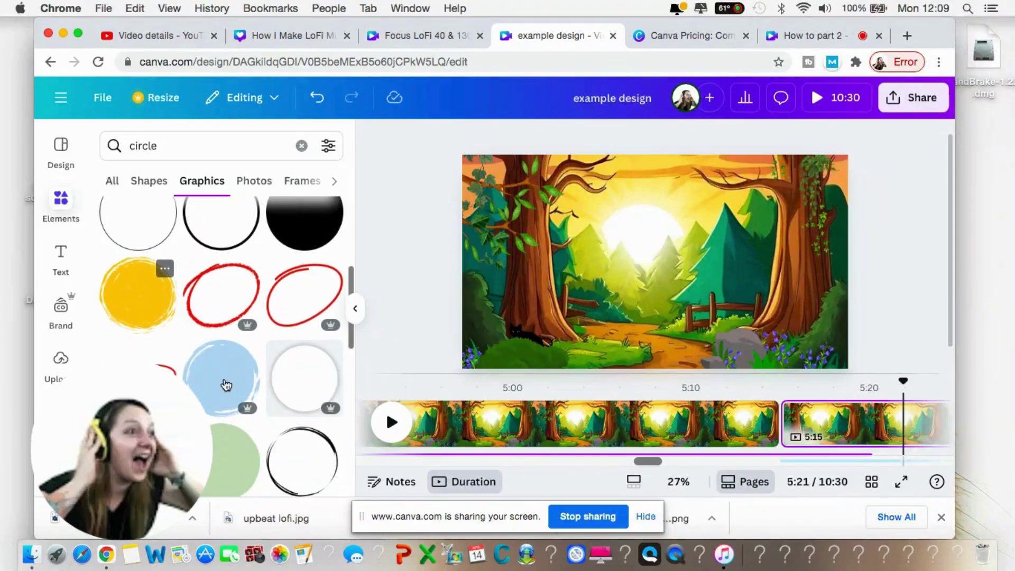
pyautogui.click(228, 383)
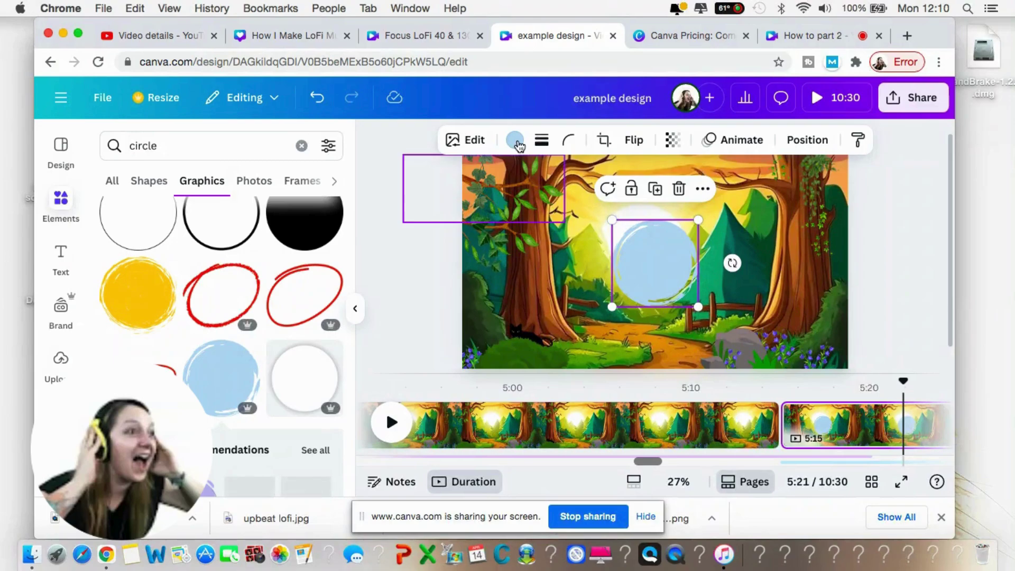
# Recolour the brush-painted circle to a custom light purple
pyautogui.click(516, 141)
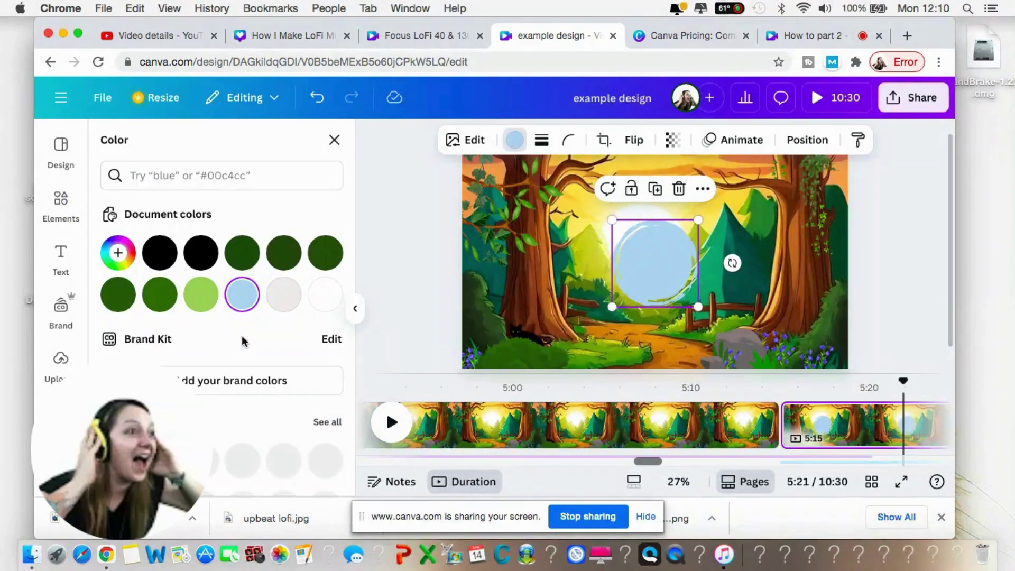
pyautogui.scroll(-3, 254, 346)
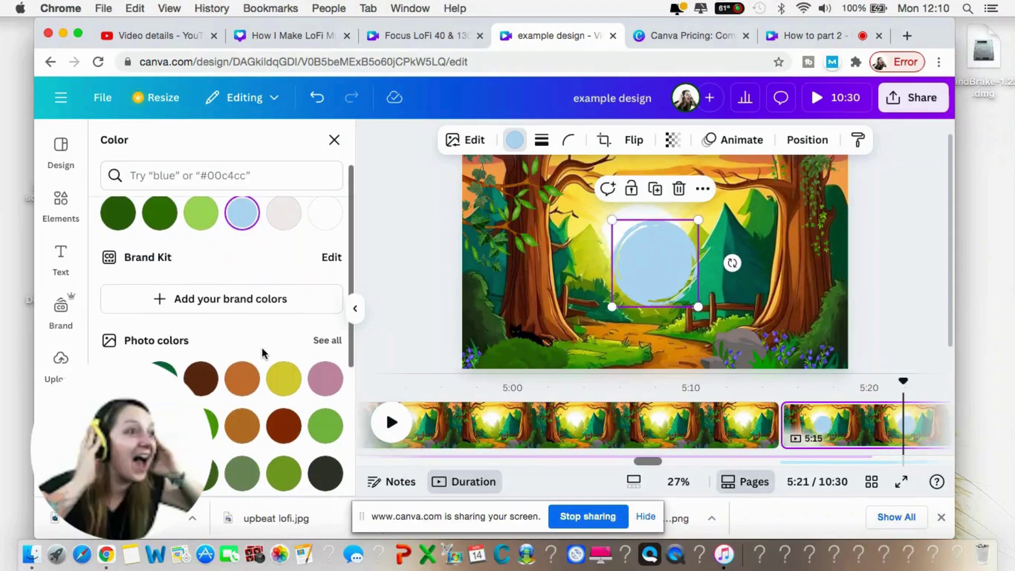
pyautogui.scroll(-2, 263, 353)
pyautogui.scroll(5, 263, 353)
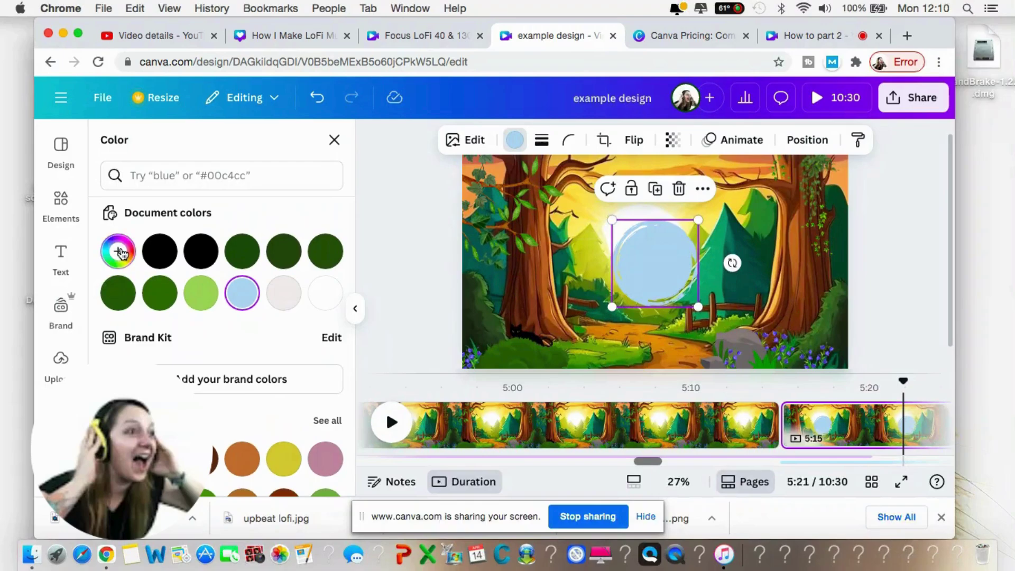
pyautogui.click(122, 253)
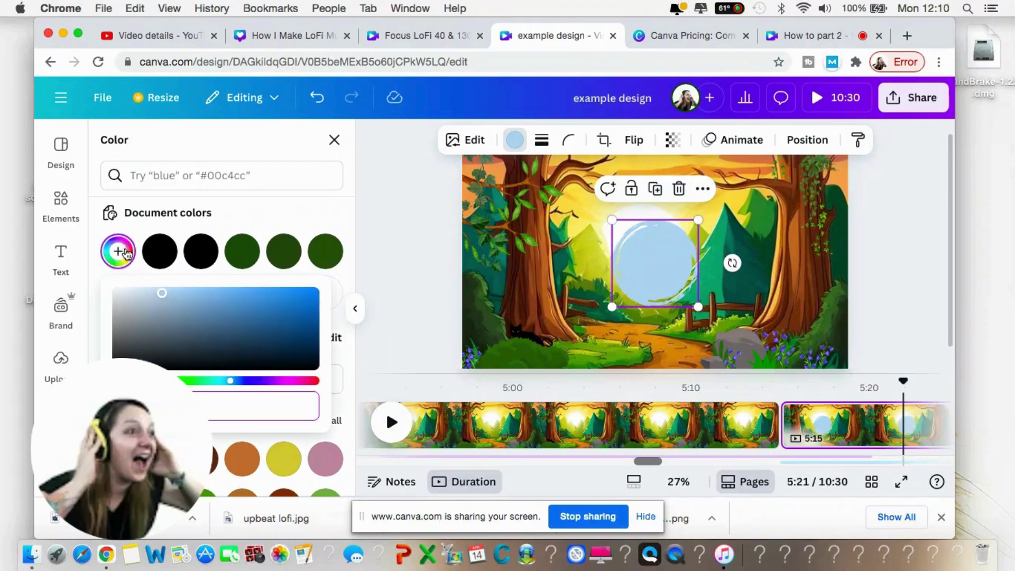
pyautogui.click(271, 381)
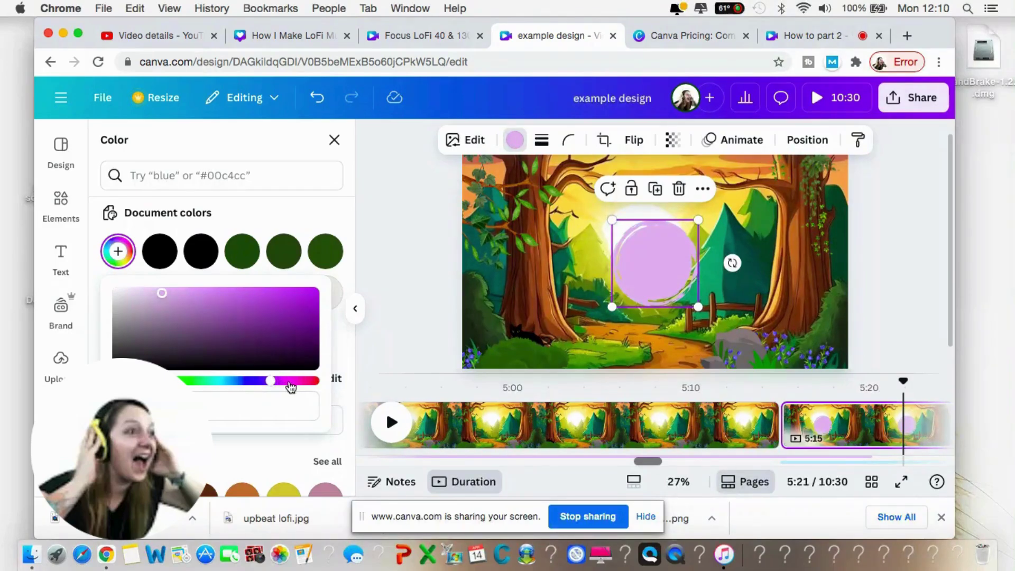
pyautogui.moveTo(271, 382); pyautogui.dragTo(263, 382)
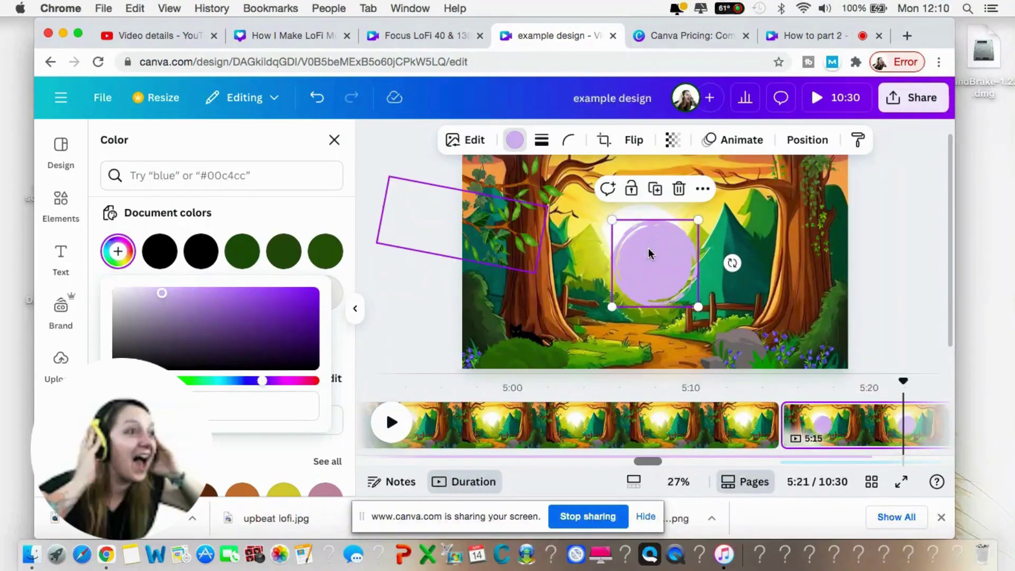
# Enlarge the purple circle to the full height of the scene and align it with the scene's right edge
pyautogui.moveTo(699, 224); pyautogui.dragTo(763, 163)
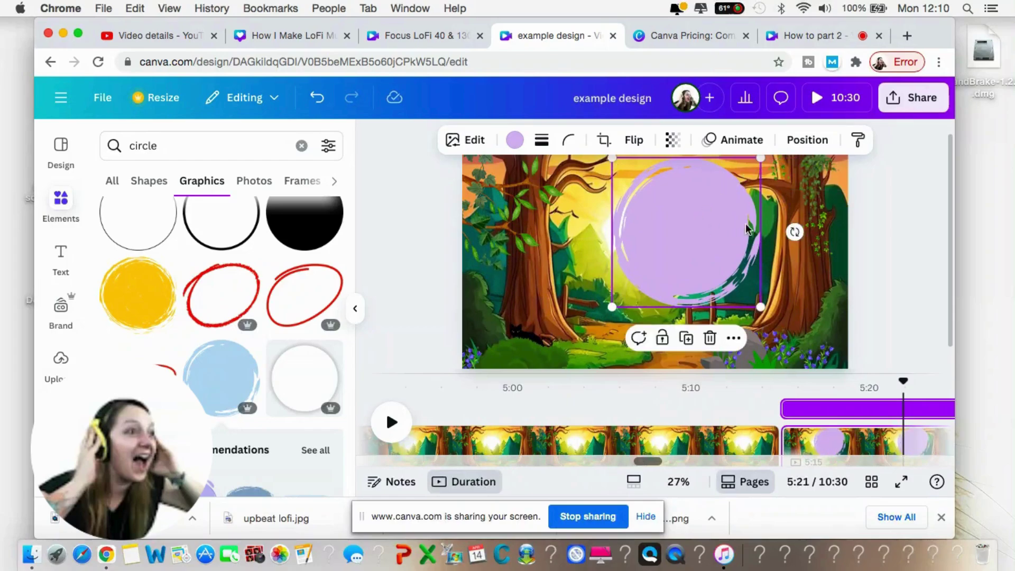
pyautogui.moveTo(748, 229); pyautogui.dragTo(781, 219)
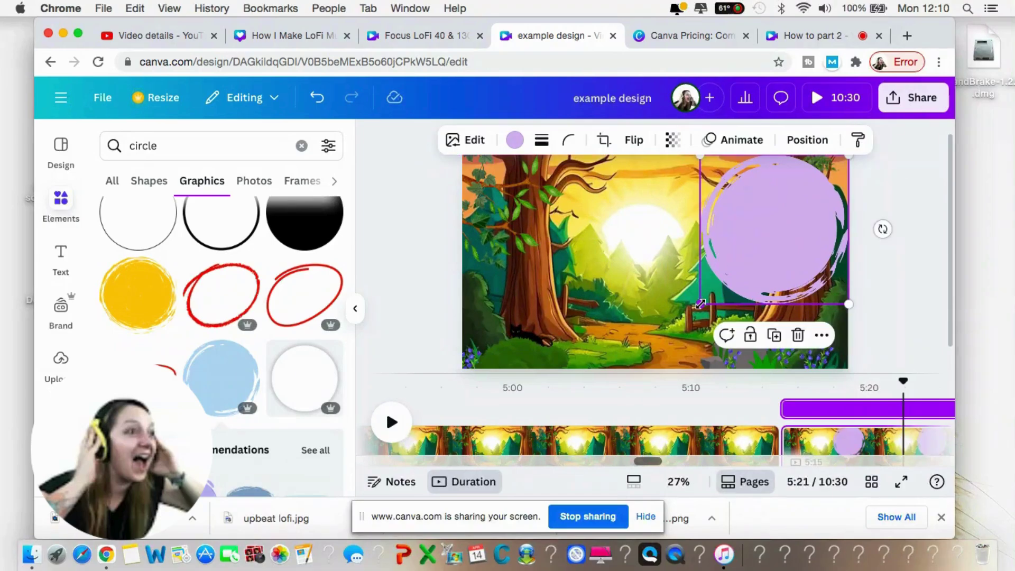
pyautogui.moveTo(640, 359); pyautogui.dragTo(632, 361)
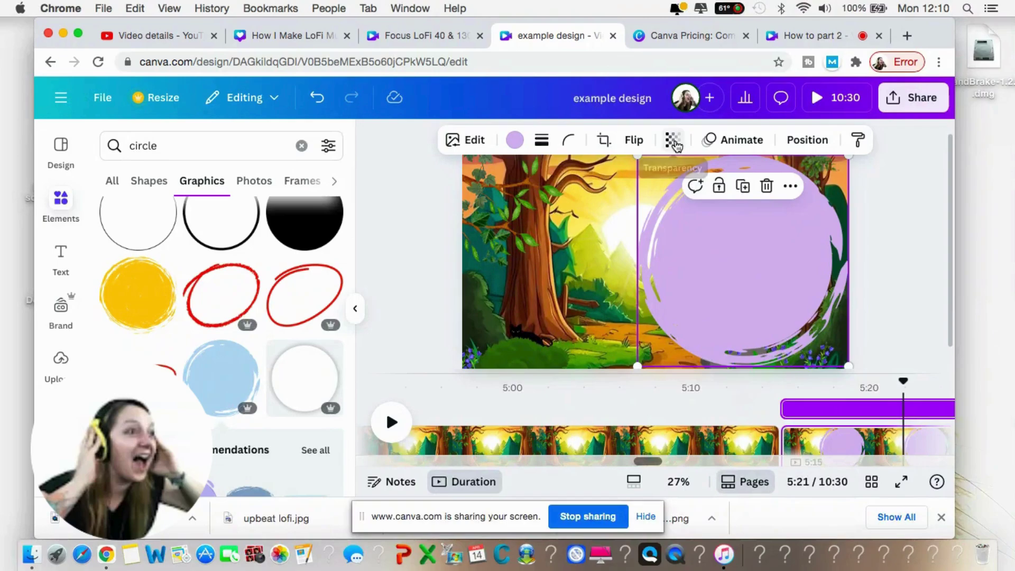
# Set the purple circle's transparency to 84
pyautogui.click(672, 140)
pyautogui.click(685, 205)
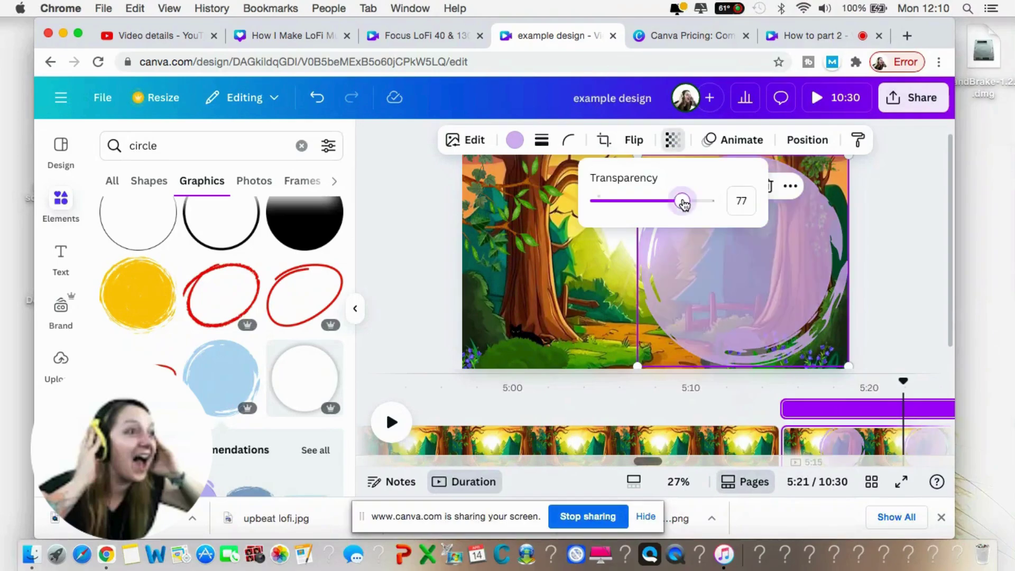
pyautogui.moveTo(683, 204); pyautogui.dragTo(691, 204)
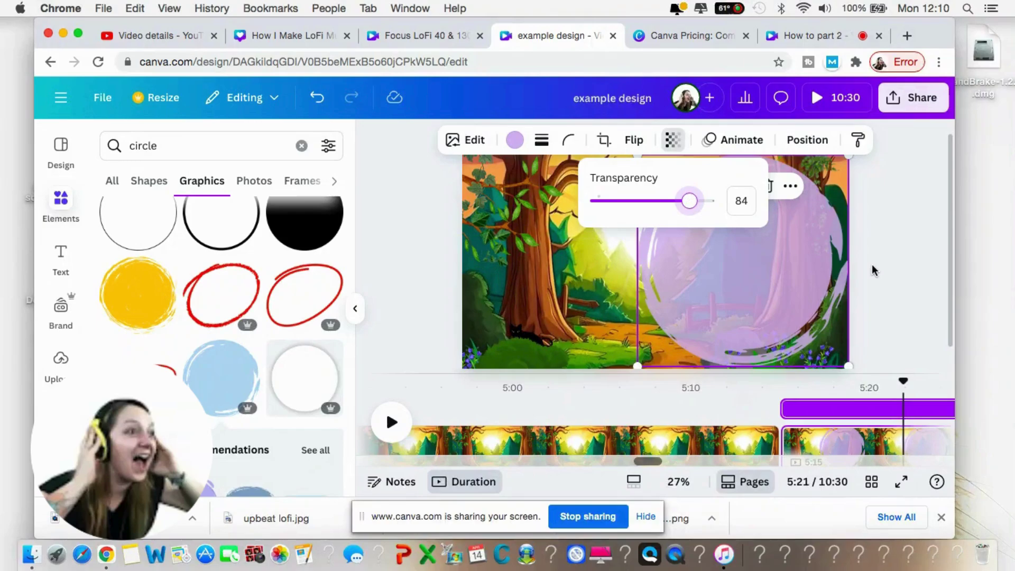
pyautogui.click(888, 274)
pyautogui.click(888, 273)
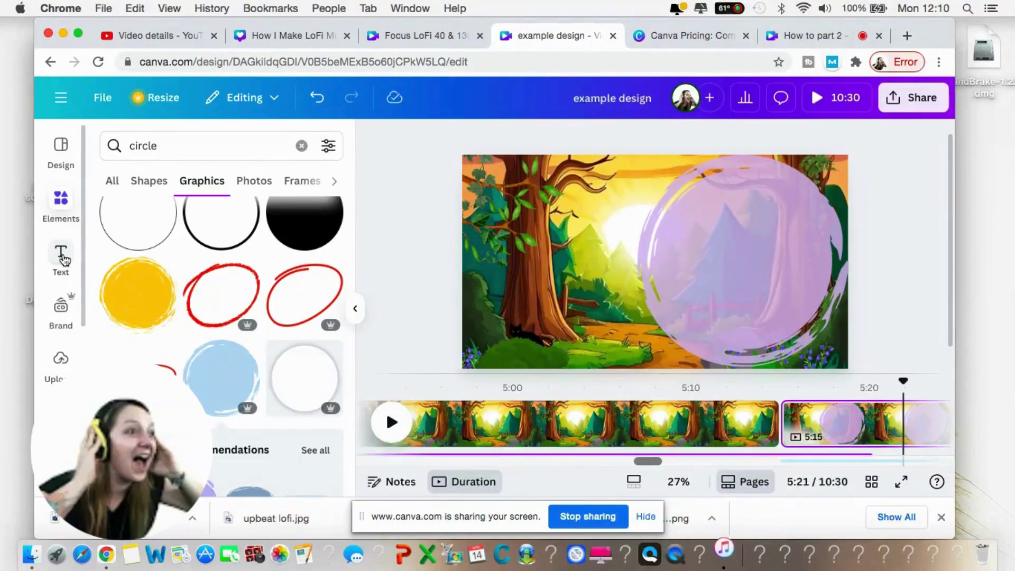
# Add a text box in the Brand Kit's "Deep Work" style and place it over the upper part of the circle
pyautogui.click(63, 258)
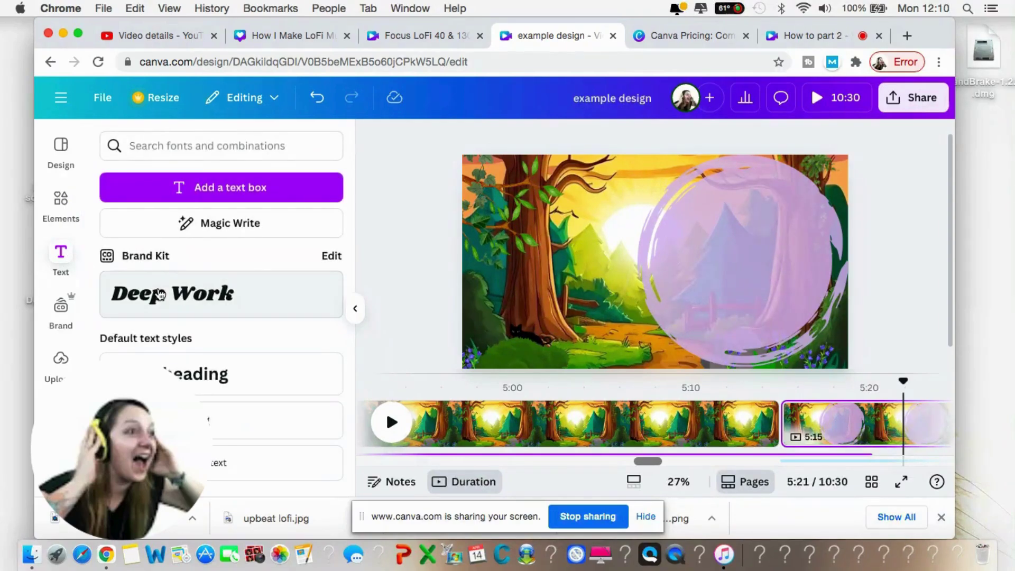
pyautogui.click(161, 294)
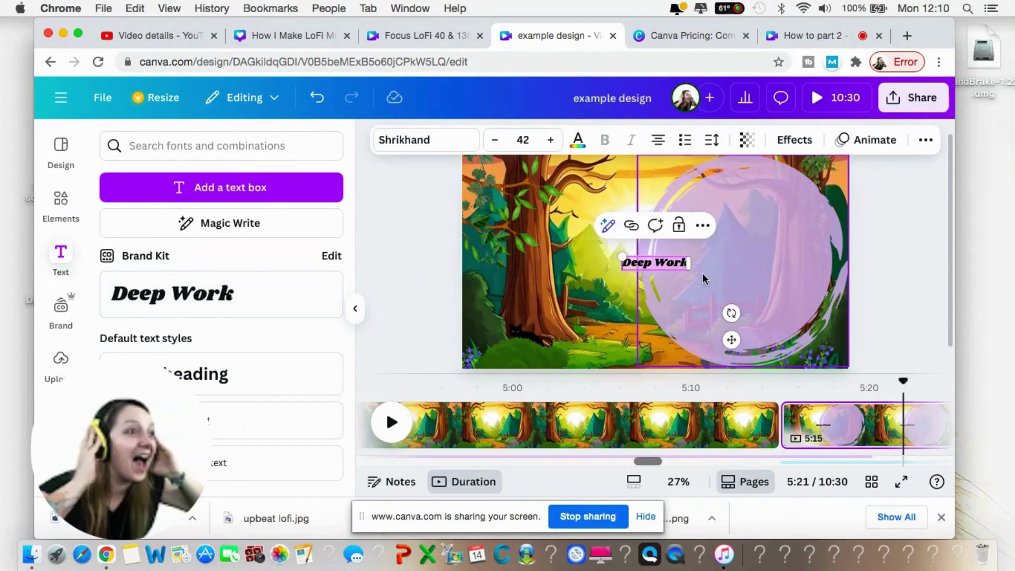
pyautogui.moveTo(703, 261); pyautogui.dragTo(762, 257)
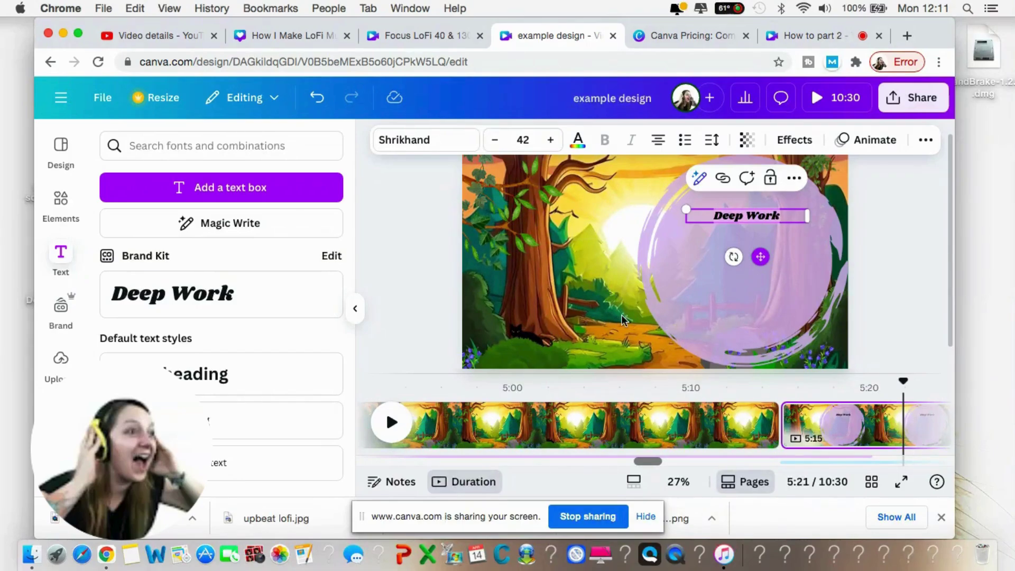
# Replace the text with "LoFi for" on the first line and "Deep Work" on the second
pyautogui.write('LoFi')
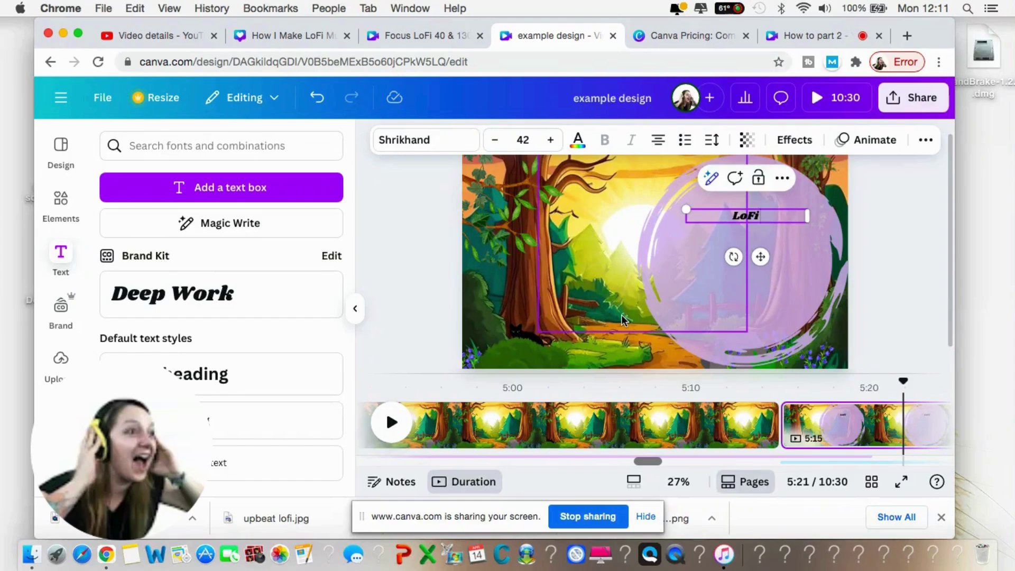
pyautogui.write(' for')
pyautogui.press('Return')
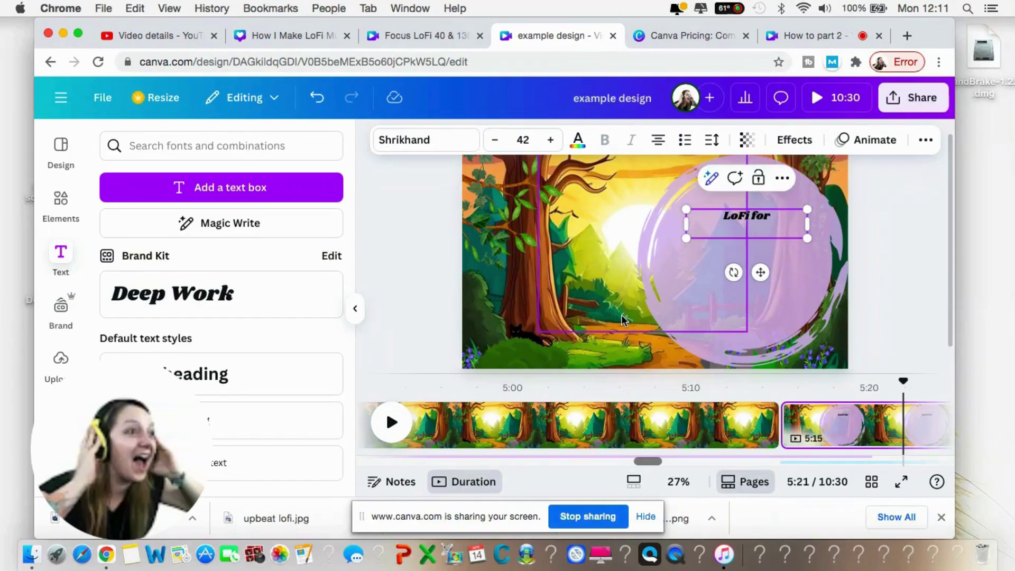
pyautogui.write('Deep Work')
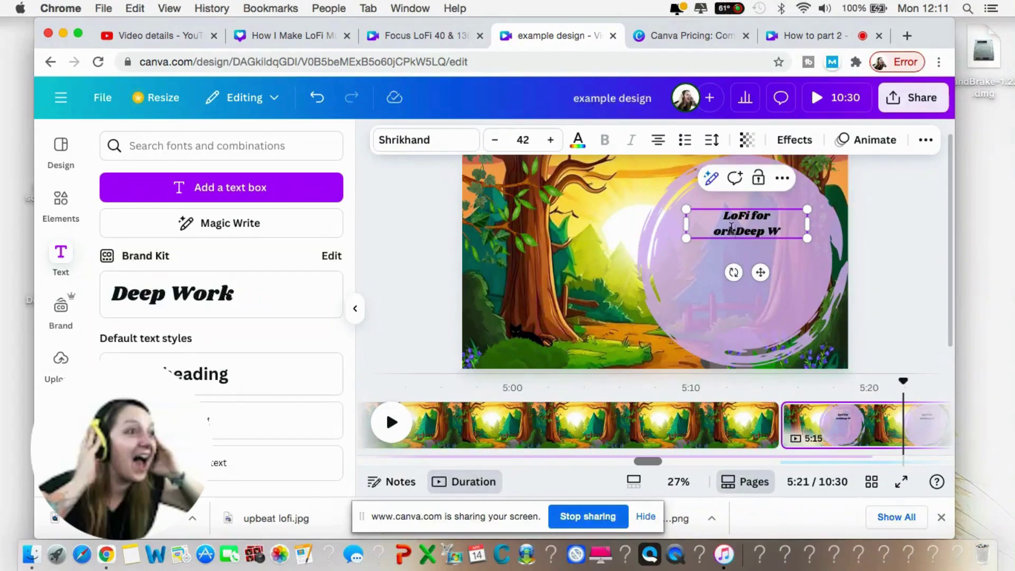
pyautogui.press('BackSpace')
pyautogui.press('BackSpace')
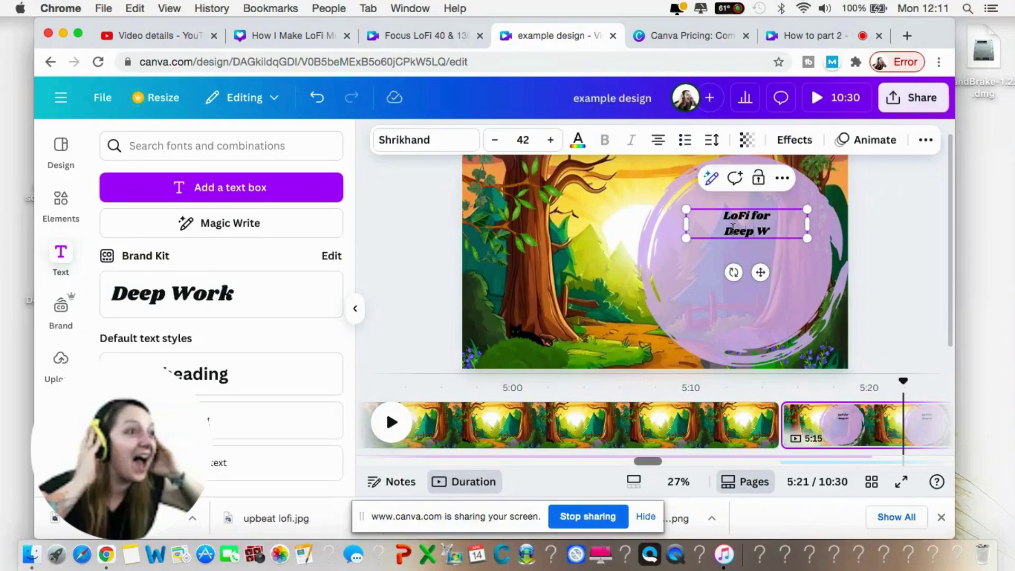
pyautogui.write('ork')
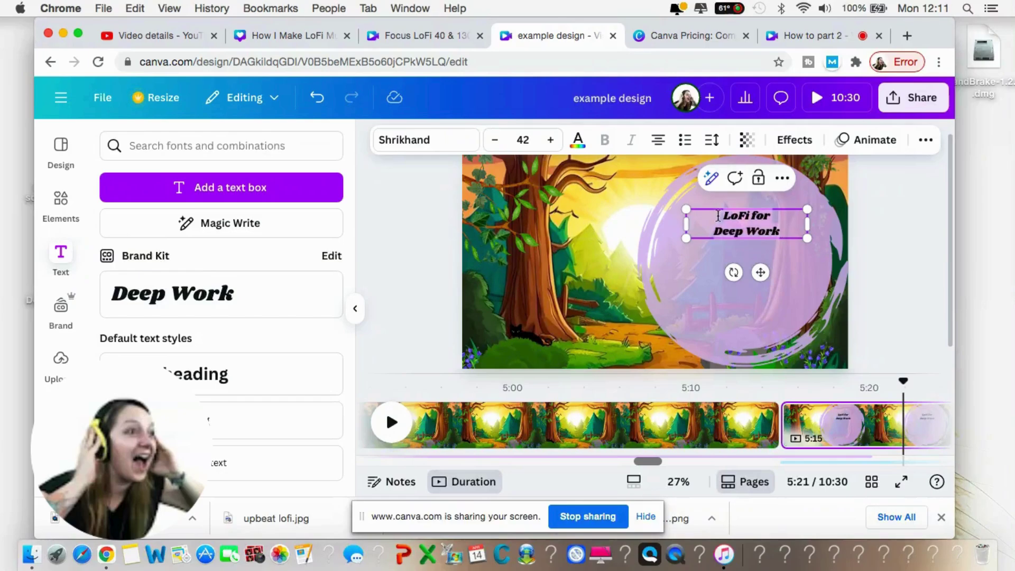
# Set the title's font size to 80, widen its box to fit two lines, and centre it on the circle
pyautogui.press('Escape')
pyautogui.click(535, 139)
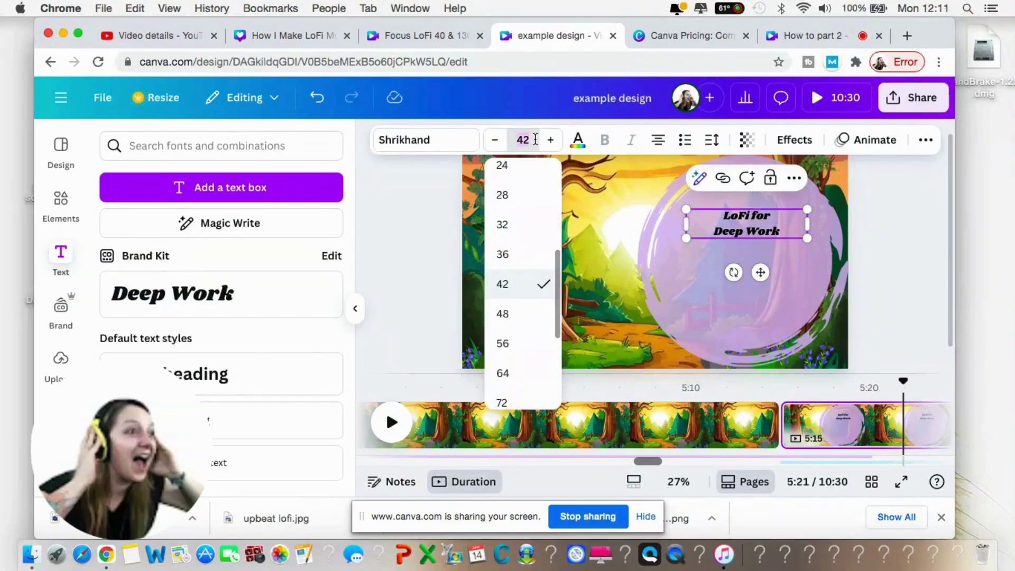
pyautogui.write('80')
pyautogui.press('Return')
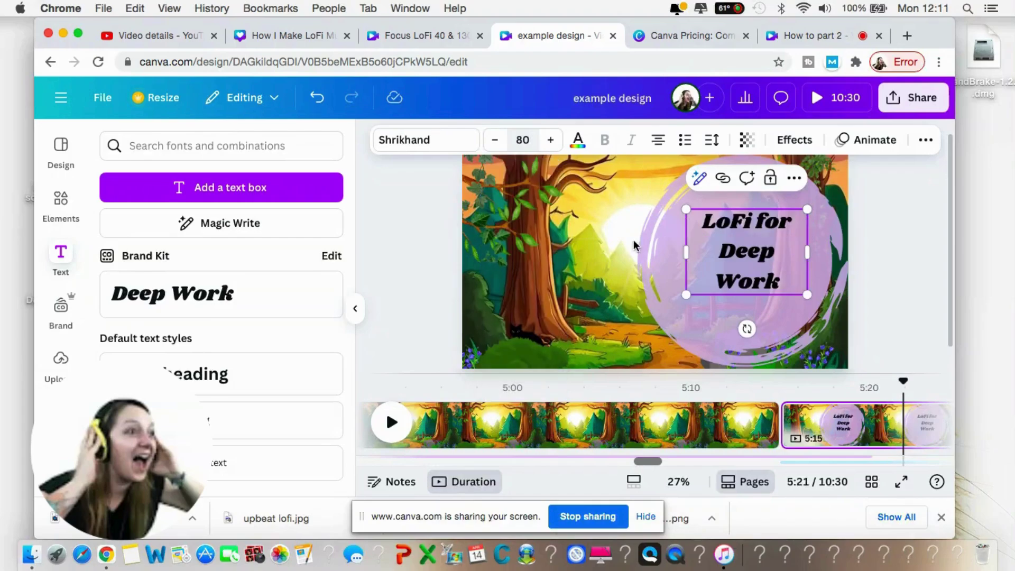
pyautogui.moveTo(684, 250); pyautogui.dragTo(642, 252)
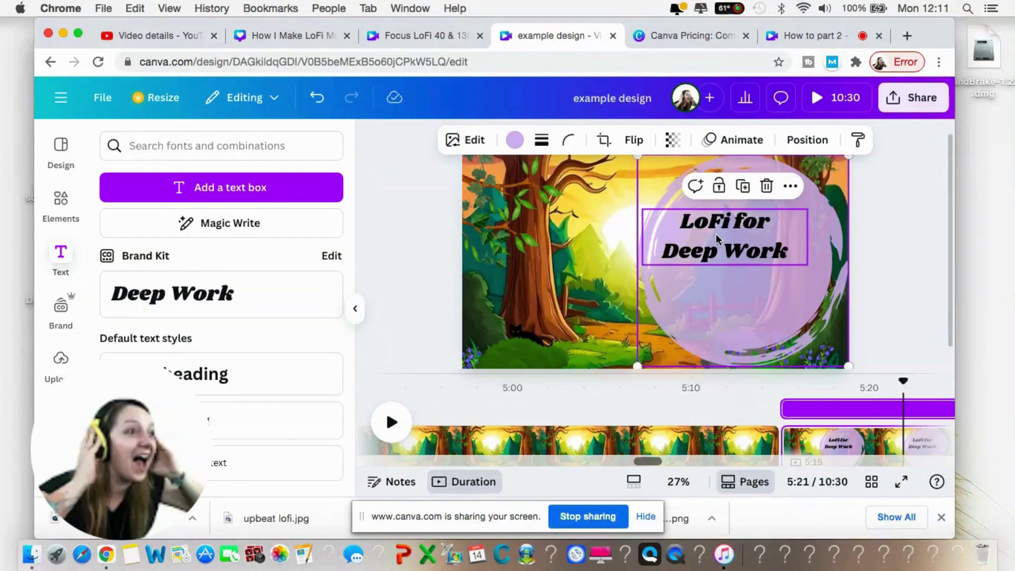
pyautogui.moveTo(715, 234); pyautogui.dragTo(738, 235)
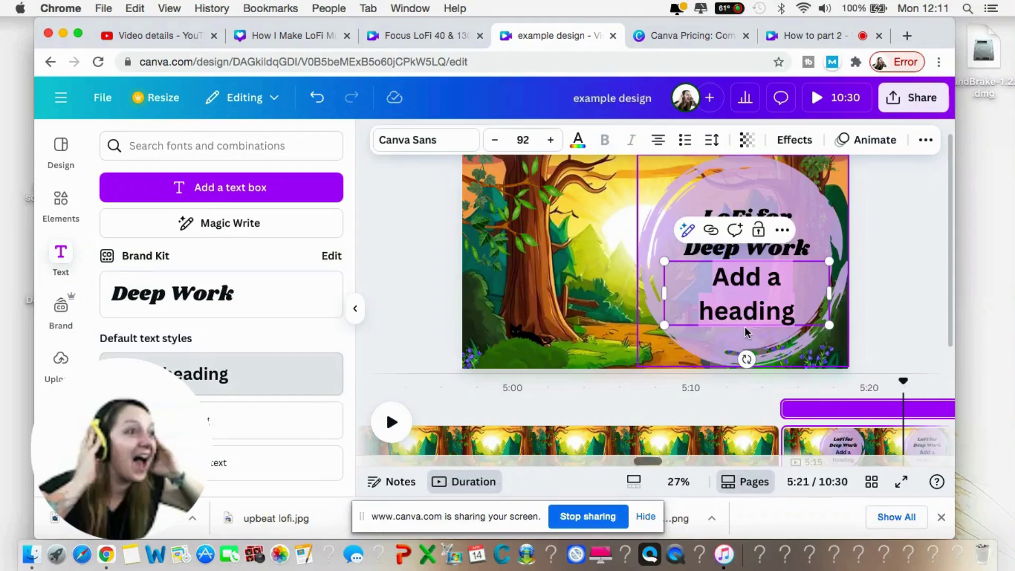
# Replace the new heading's placeholder text with "with 40hz tone"
pyautogui.write('with')
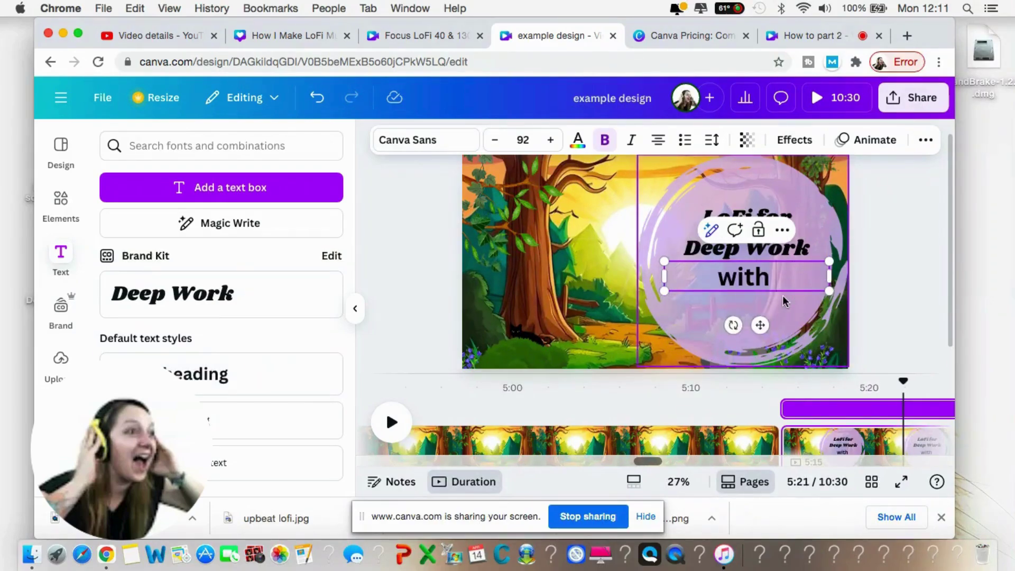
pyautogui.write(' 40')
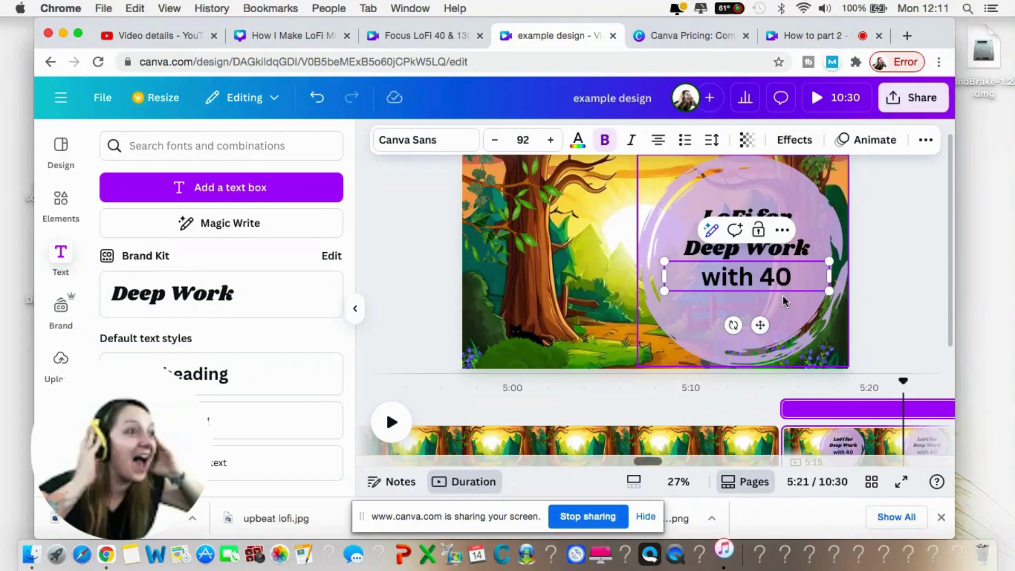
pyautogui.write('hz tone')
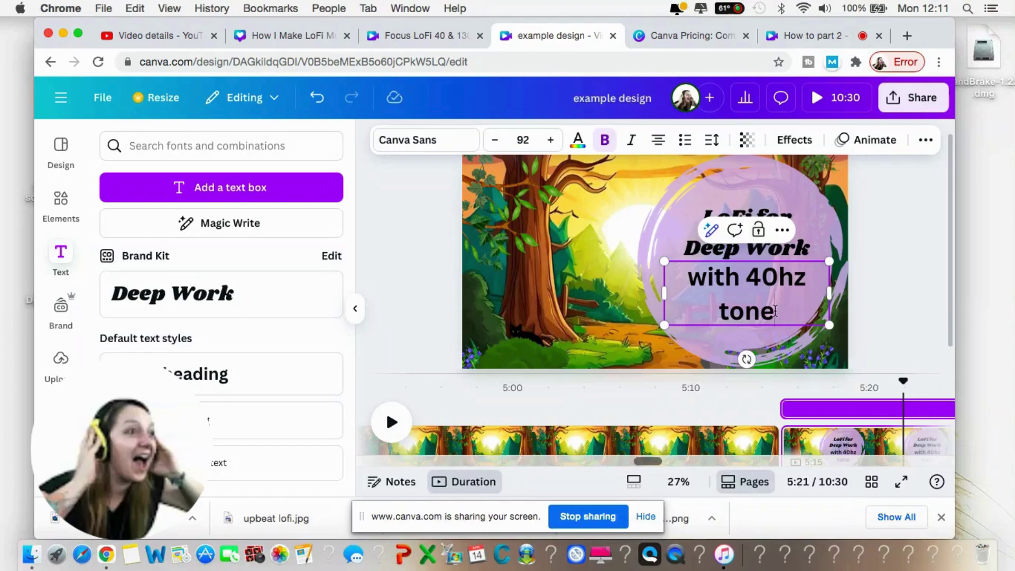
# Move the "with 40hz tone" line to the lower part of the circle and set its font size to 55
pyautogui.press('super+a')
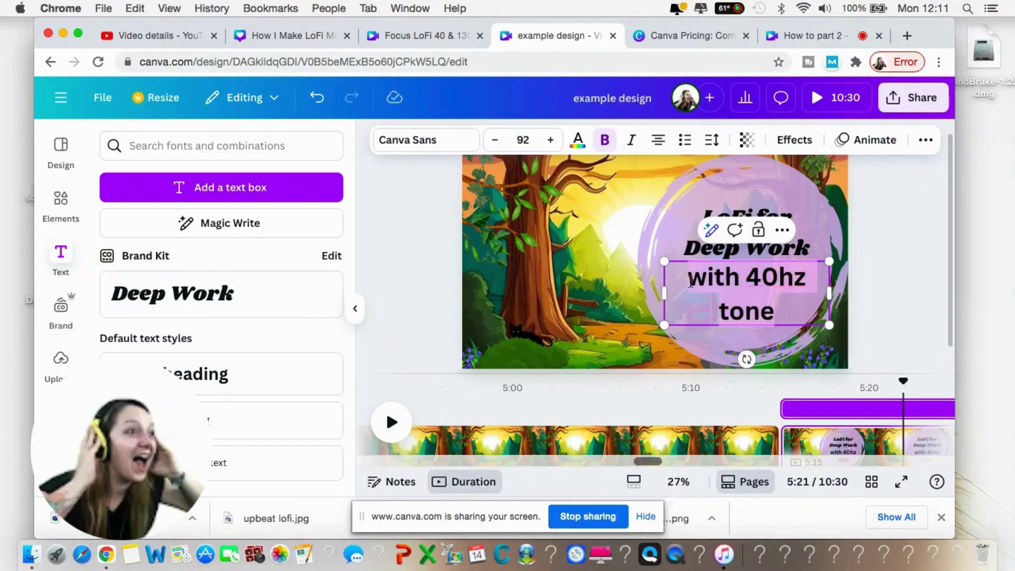
pyautogui.click(534, 135)
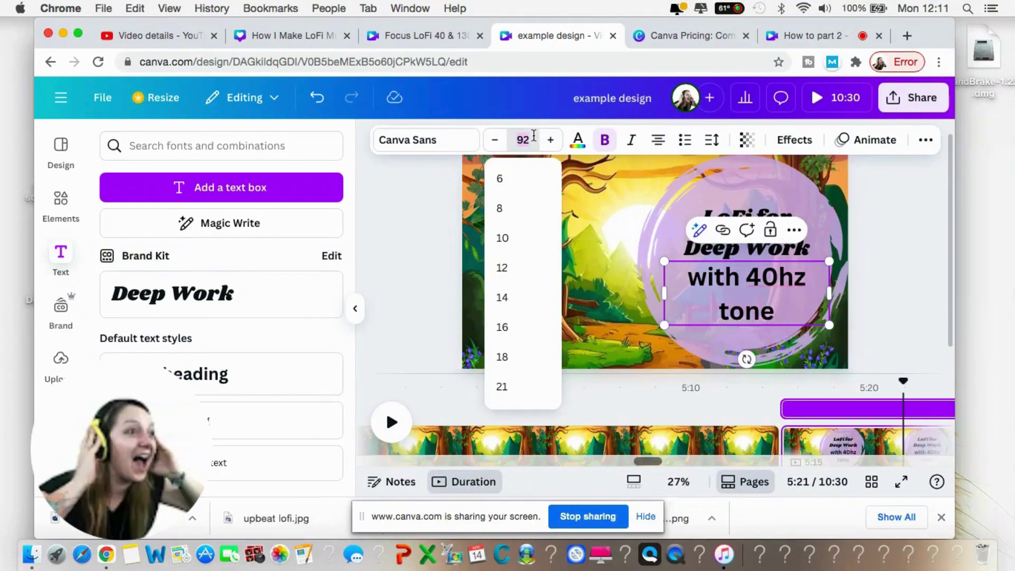
pyautogui.write('40')
pyautogui.press('Return')
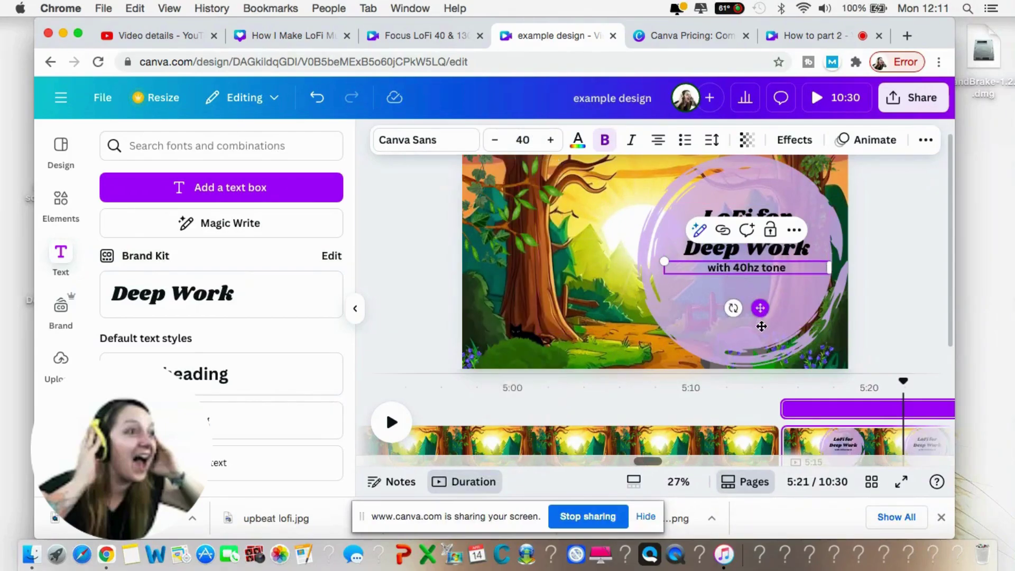
pyautogui.moveTo(760, 309); pyautogui.dragTo(762, 353)
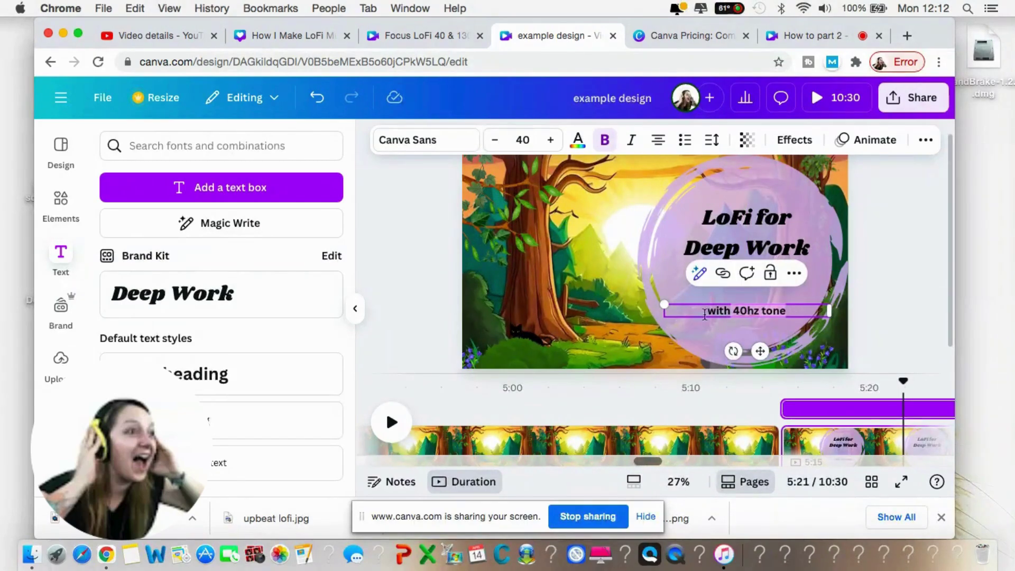
pyautogui.click(536, 140)
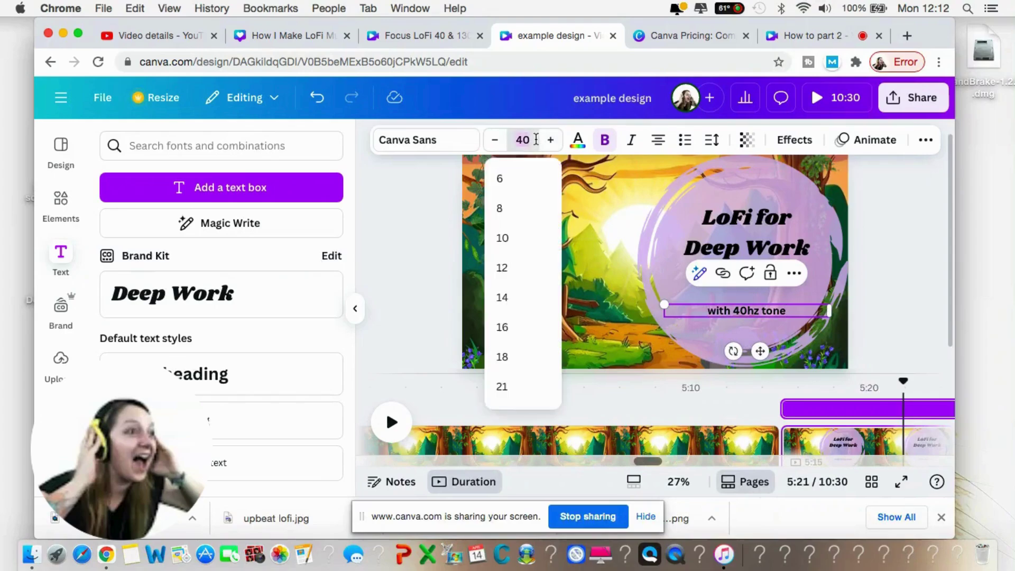
pyautogui.write('55')
pyautogui.press('Return')
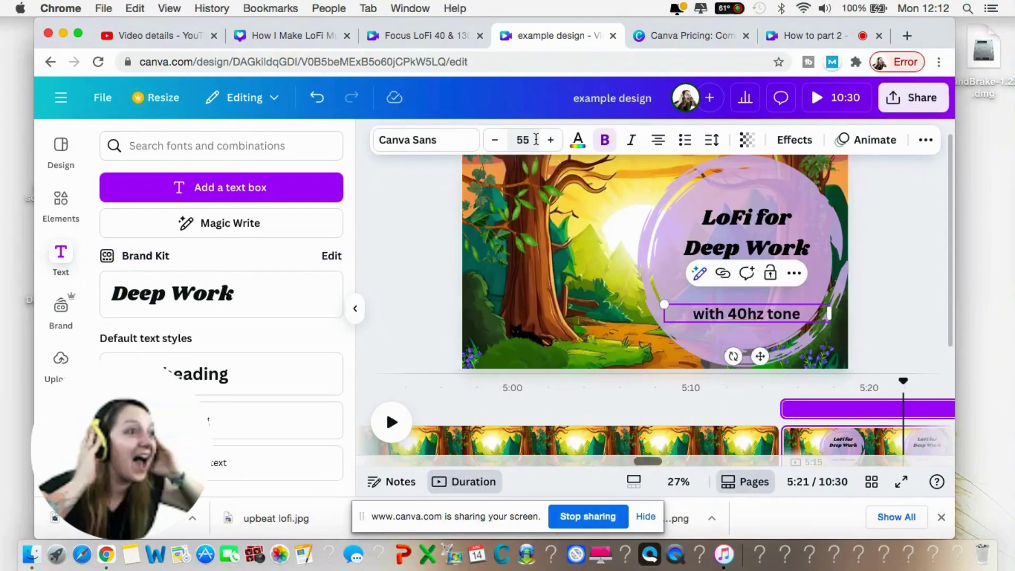
# Apply the Curve effect to the "with 40hz tone" text and set the curve to -39
pyautogui.moveTo(802, 314); pyautogui.dragTo(691, 313)
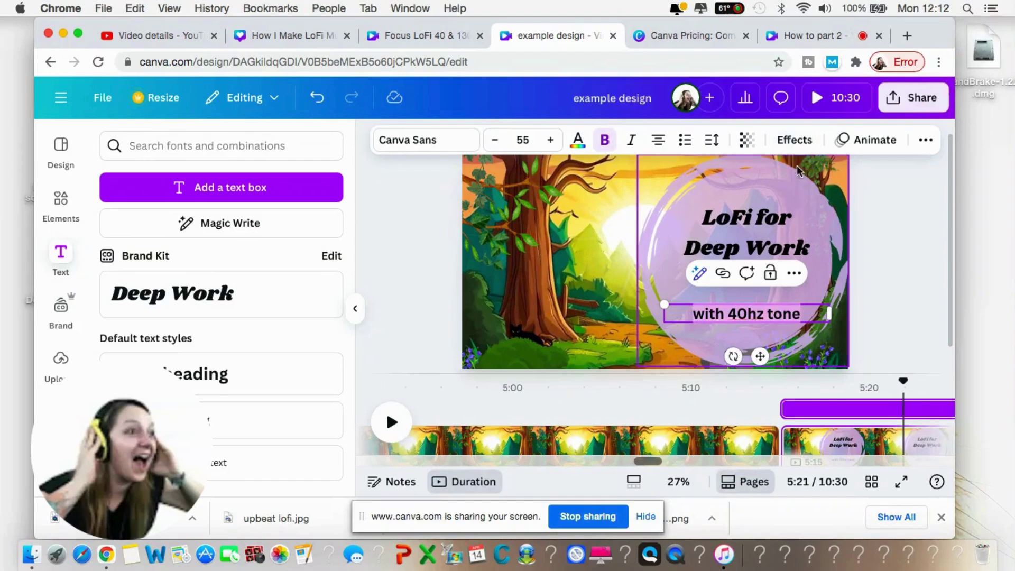
pyautogui.click(796, 143)
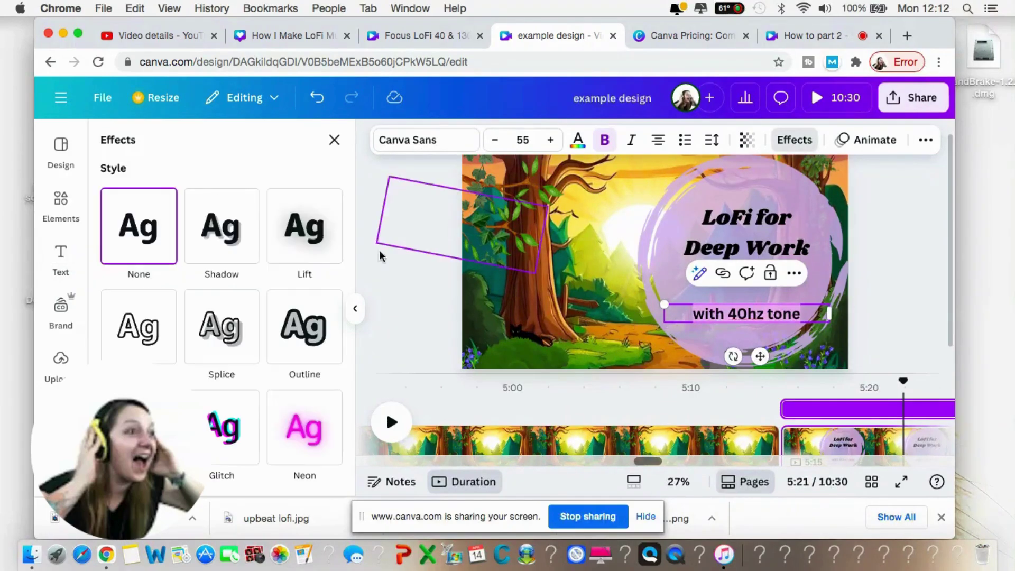
pyautogui.scroll(-5, 242, 369)
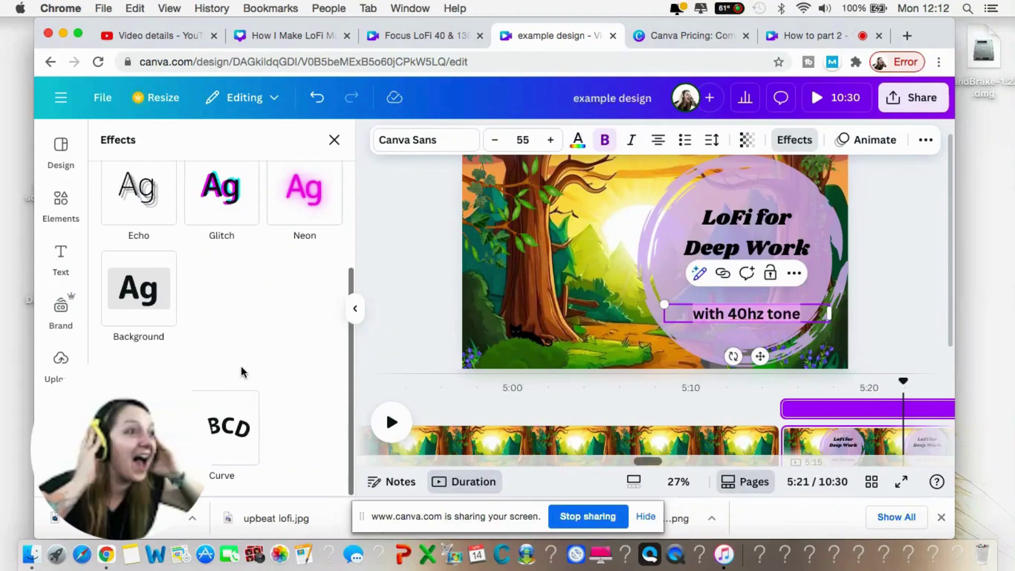
pyautogui.click(230, 431)
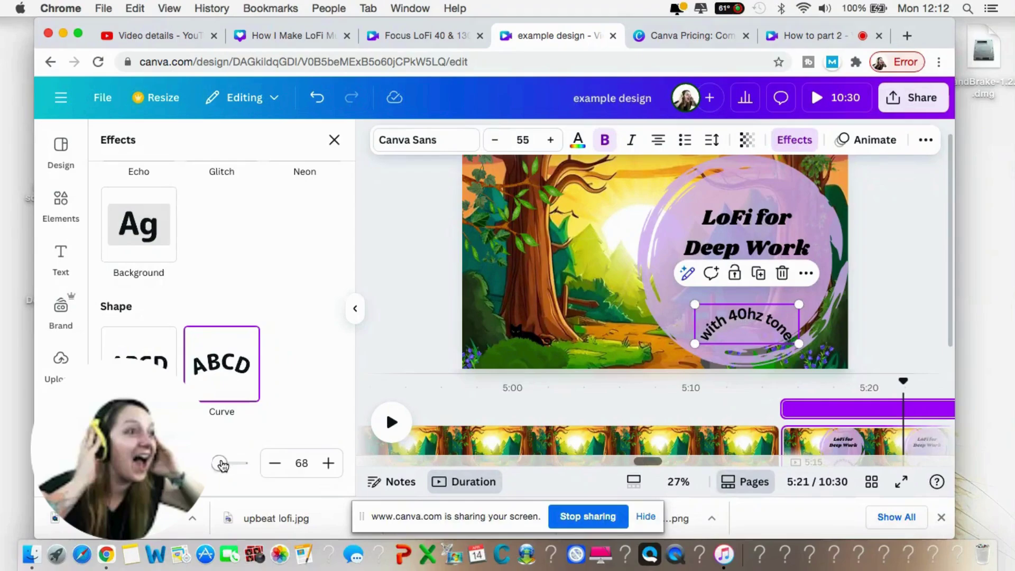
pyautogui.click(218, 464)
pyautogui.moveTo(219, 463); pyautogui.dragTo(138, 463)
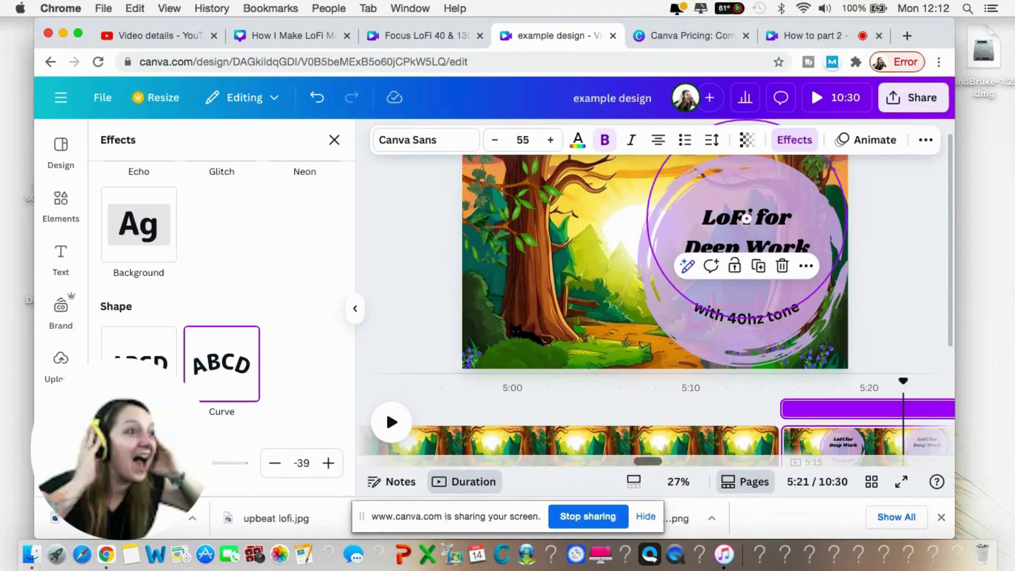
# Move the curved text slightly lower and shift the "LoFi for Deep Work" title down towards the circle's middle
pyautogui.click(745, 316)
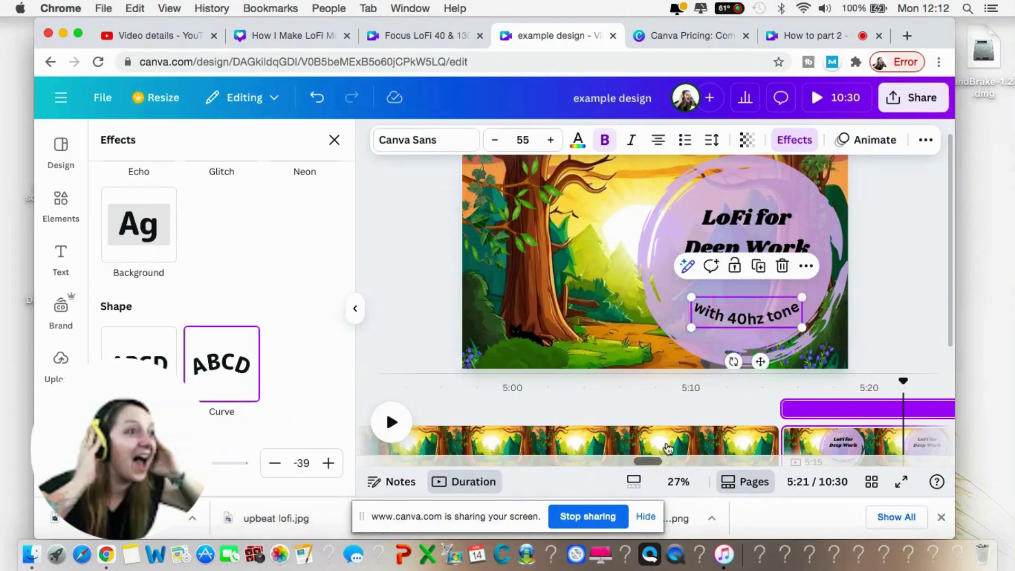
pyautogui.moveTo(755, 362); pyautogui.dragTo(756, 372)
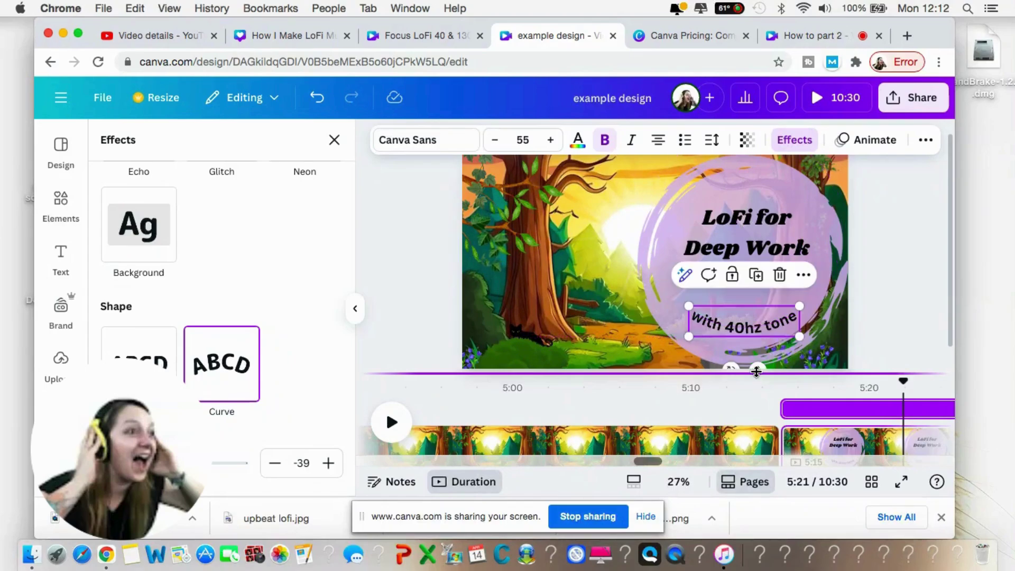
pyautogui.click(755, 238)
pyautogui.moveTo(755, 238); pyautogui.dragTo(757, 251)
pyautogui.click(878, 271)
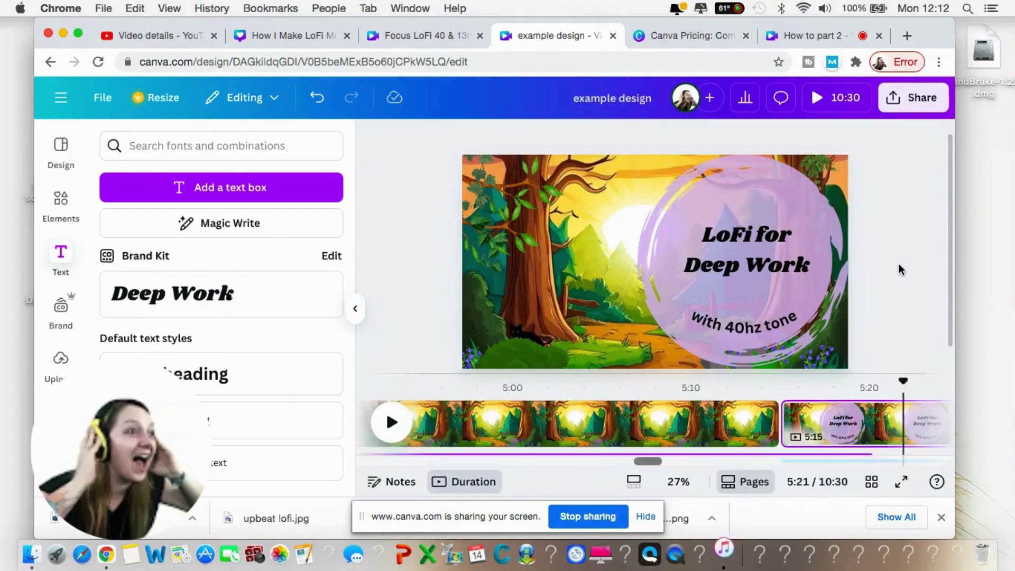
pyautogui.click(901, 269)
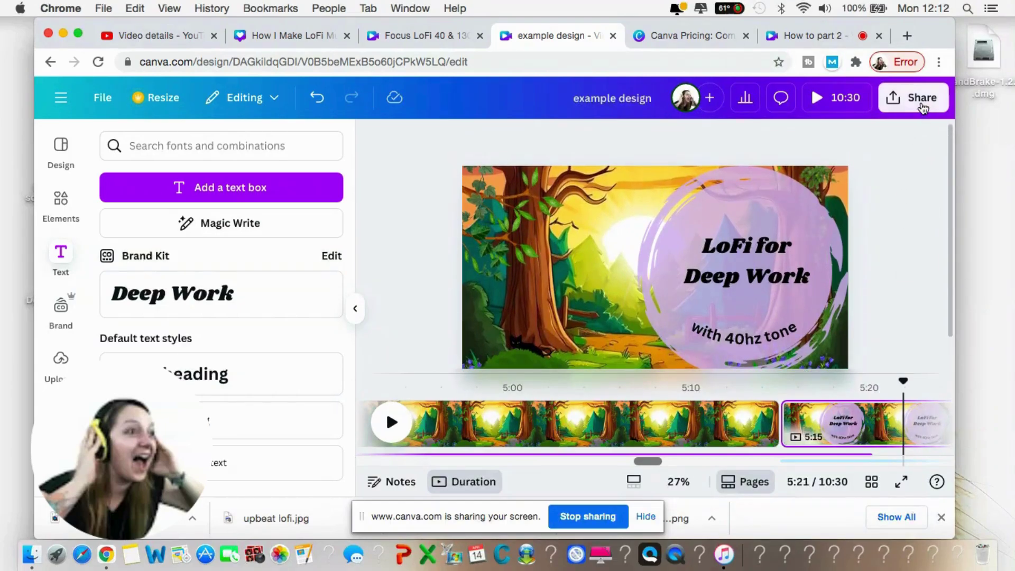
# Set up a download of the design as a JPG with the quality at 58
pyautogui.click(921, 100)
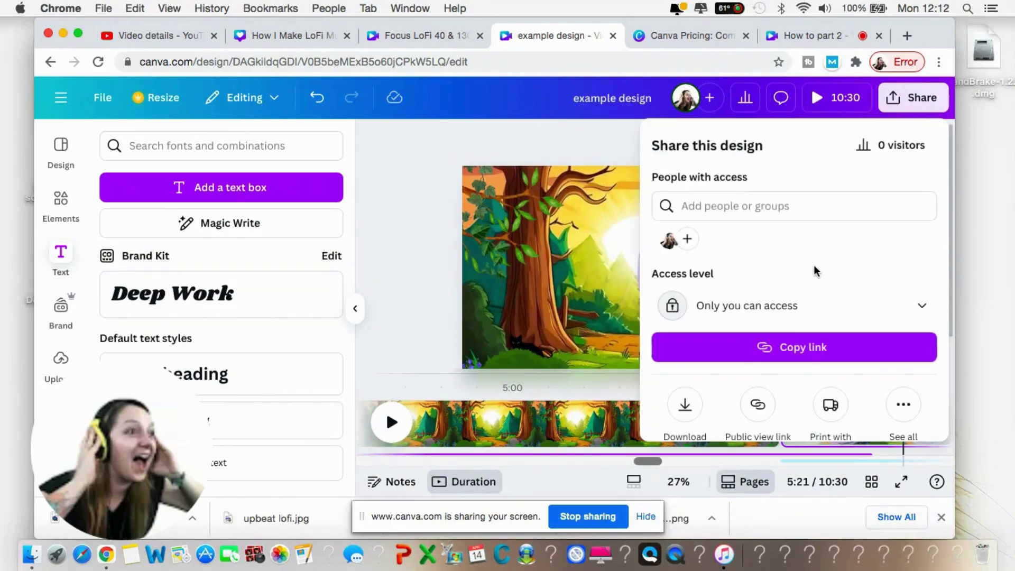
pyautogui.scroll(-1, 816, 269)
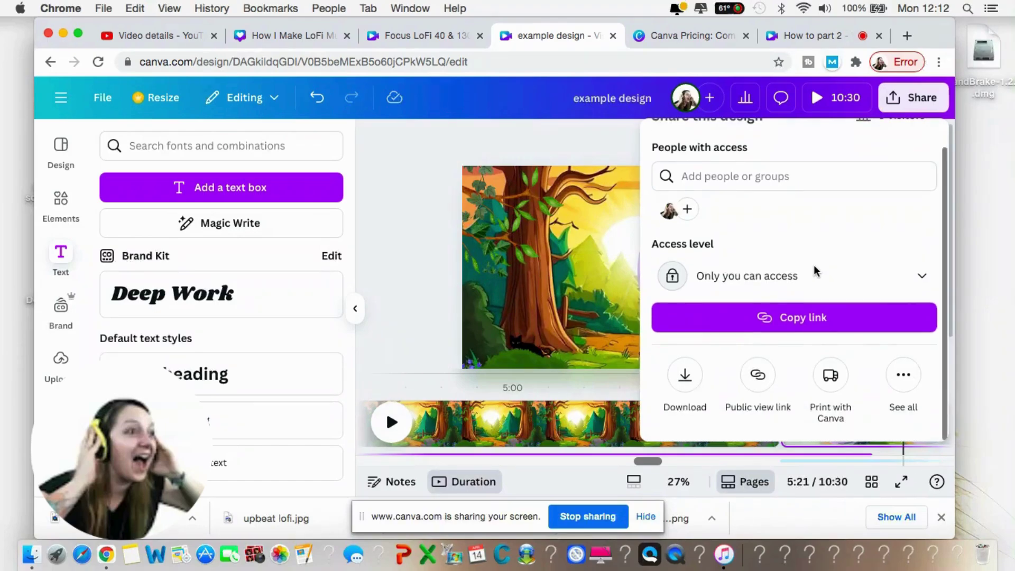
pyautogui.click(687, 377)
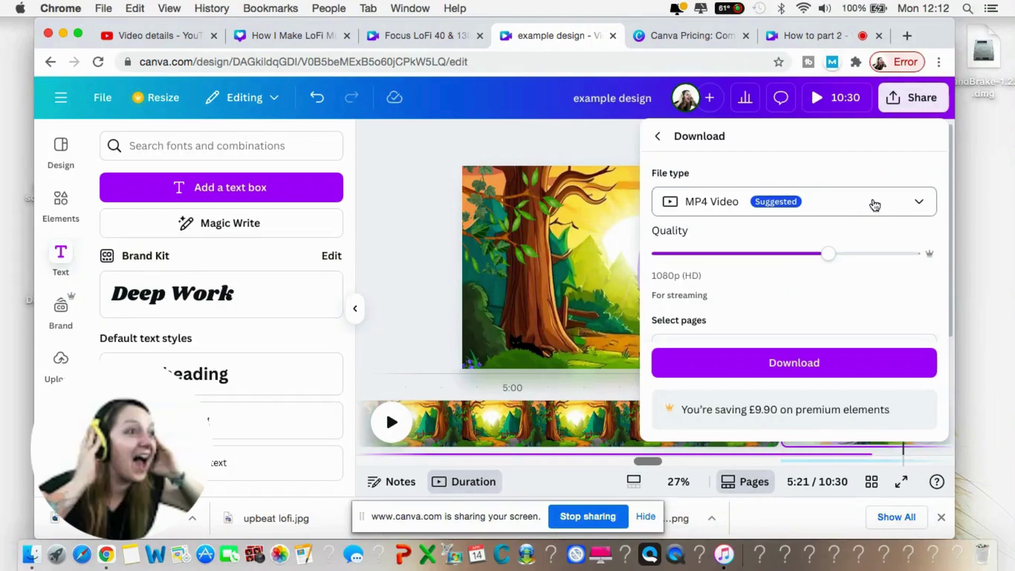
pyautogui.click(921, 205)
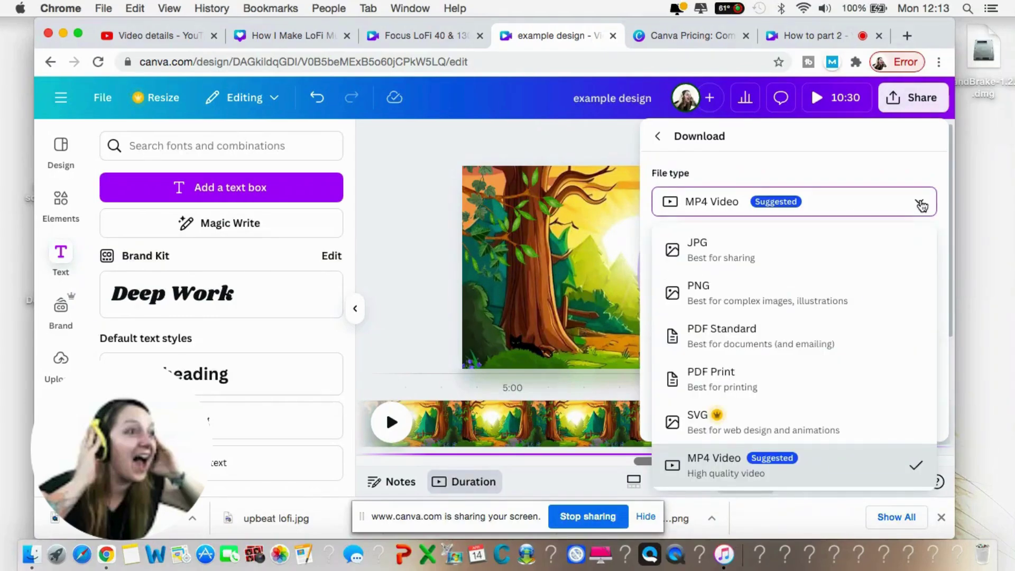
pyautogui.click(735, 259)
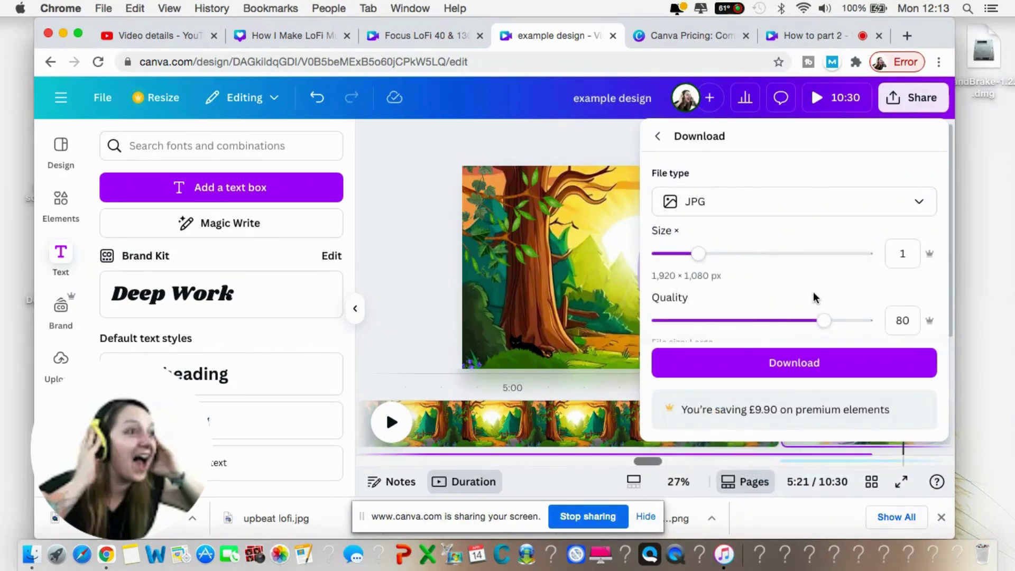
pyautogui.scroll(-2, 814, 297)
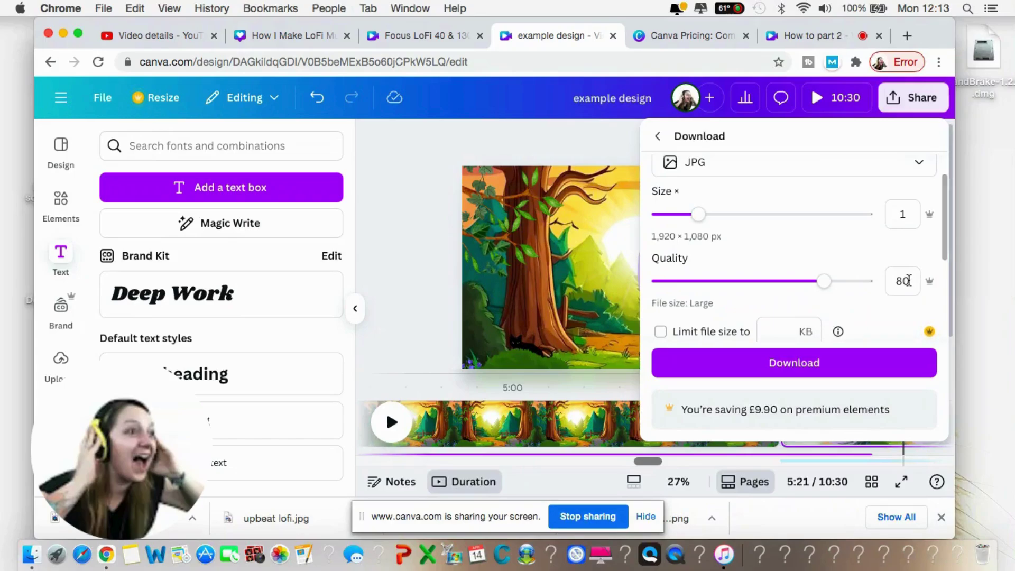
pyautogui.click(778, 282)
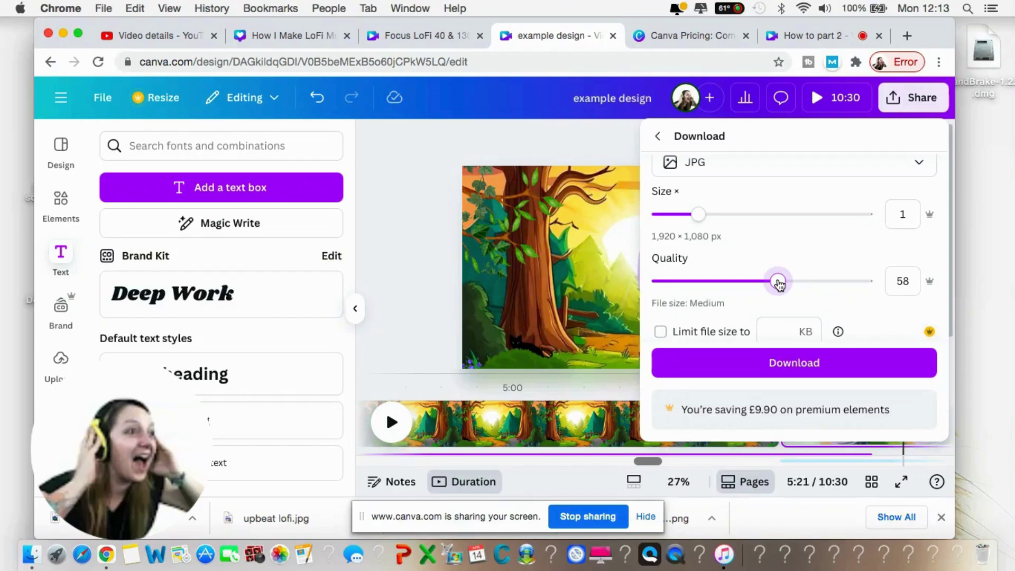
# Limit the download to the current page (Page 2) and save the image to the Desktop as "example design"
pyautogui.scroll(-5, 778, 282)
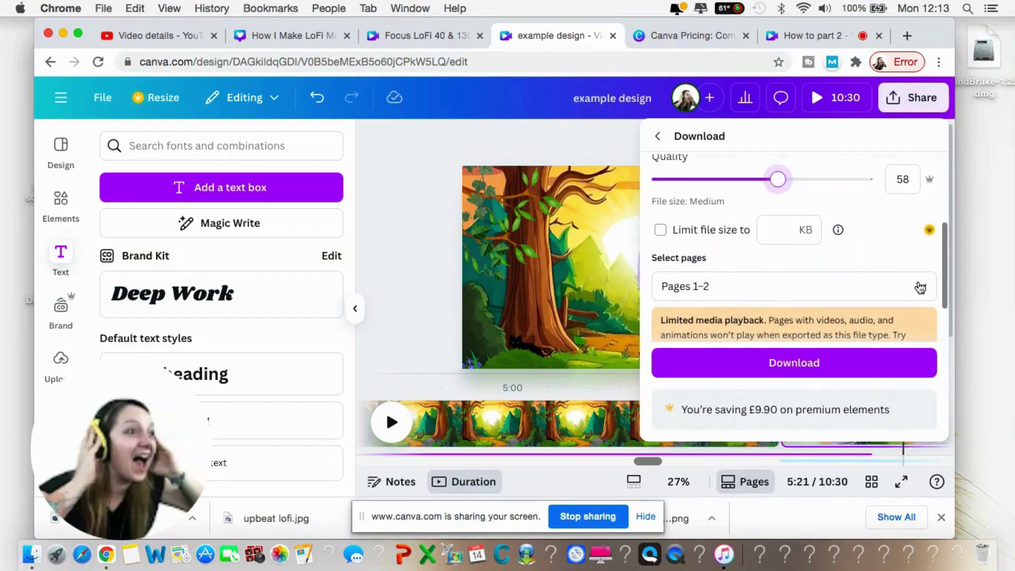
pyautogui.click(920, 288)
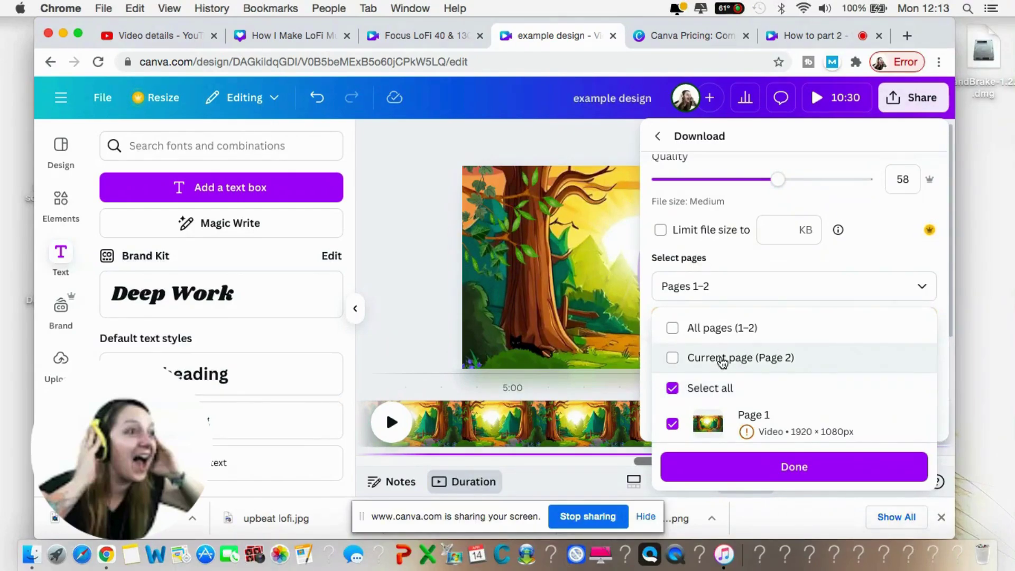
pyautogui.click(676, 360)
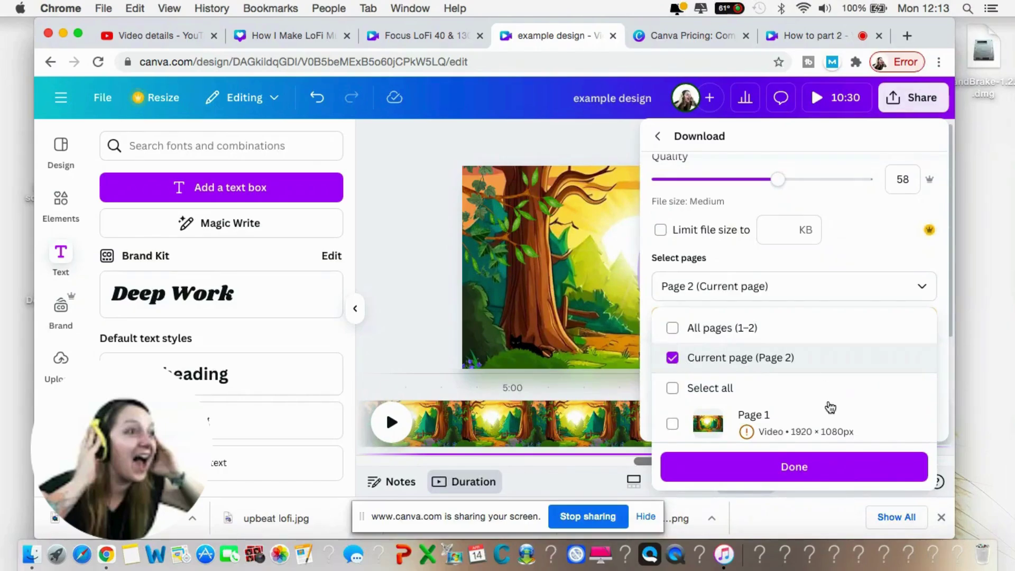
pyautogui.moveTo(747, 437)
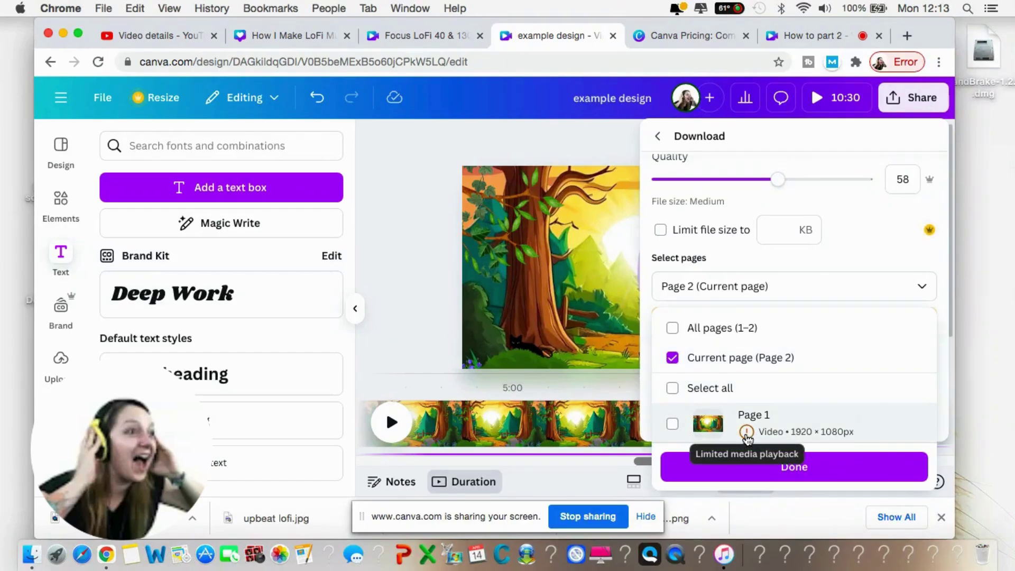
pyautogui.click(795, 469)
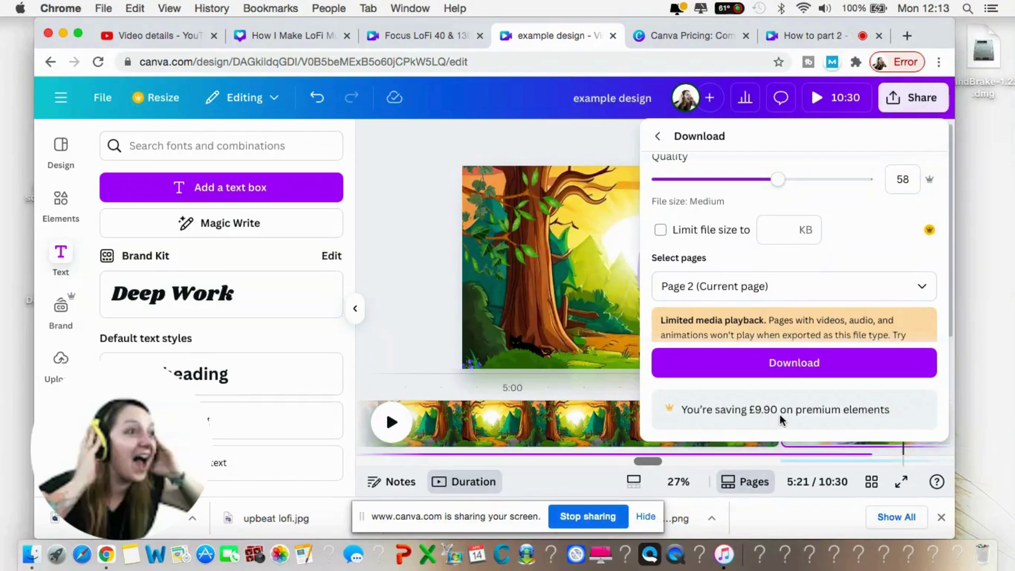
pyautogui.click(794, 364)
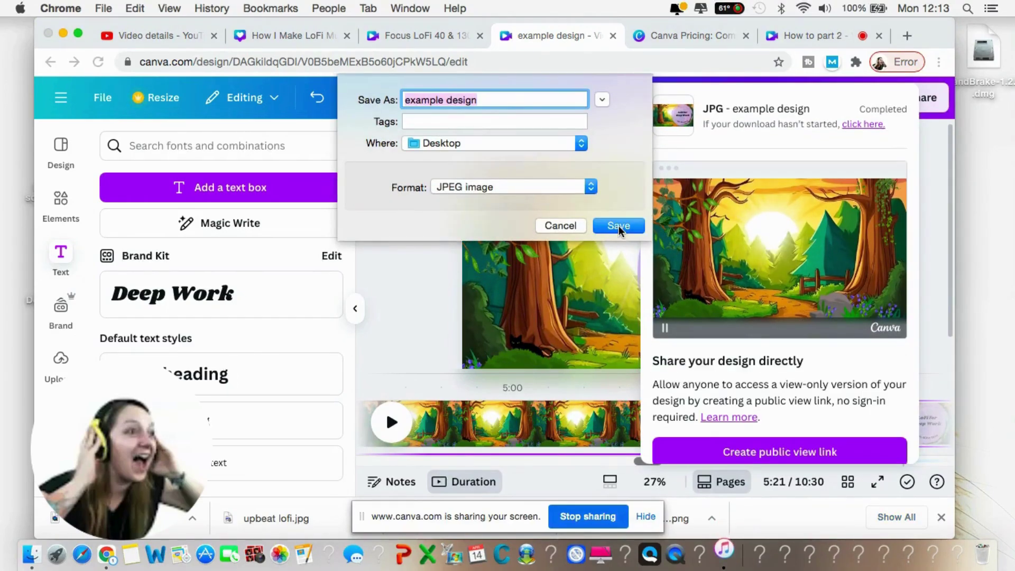
pyautogui.click(618, 226)
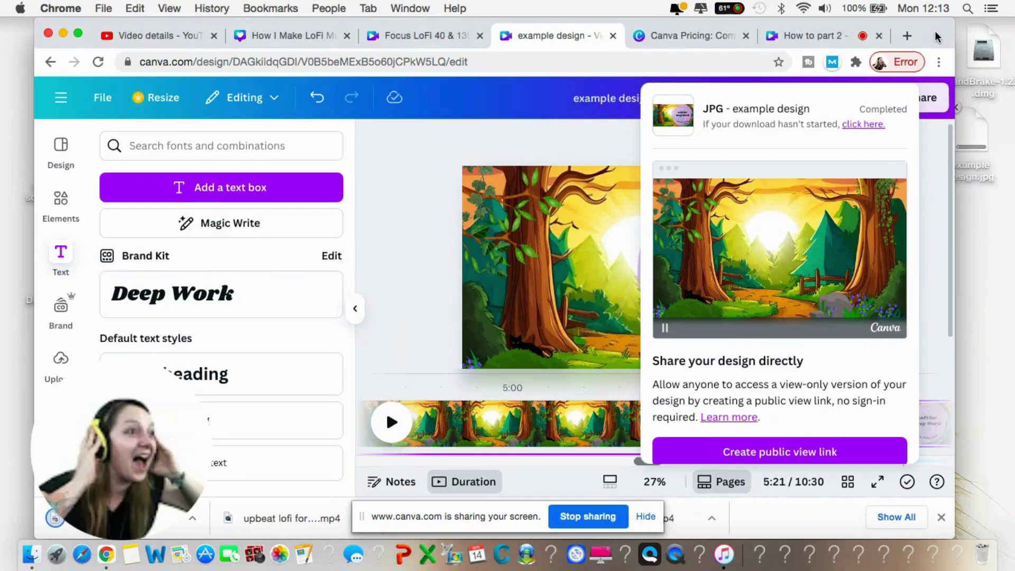
# Open the saved "example design.jpg" from the desktop in Preview and enlarge its window to inspect the image
pyautogui.click(971, 122)
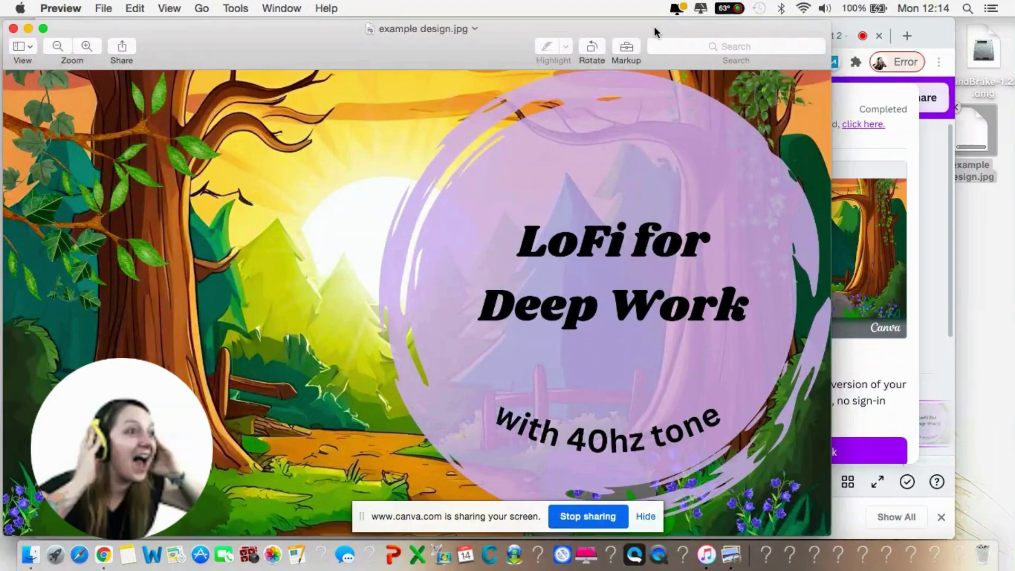
pyautogui.moveTo(654, 27); pyautogui.dragTo(691, 3)
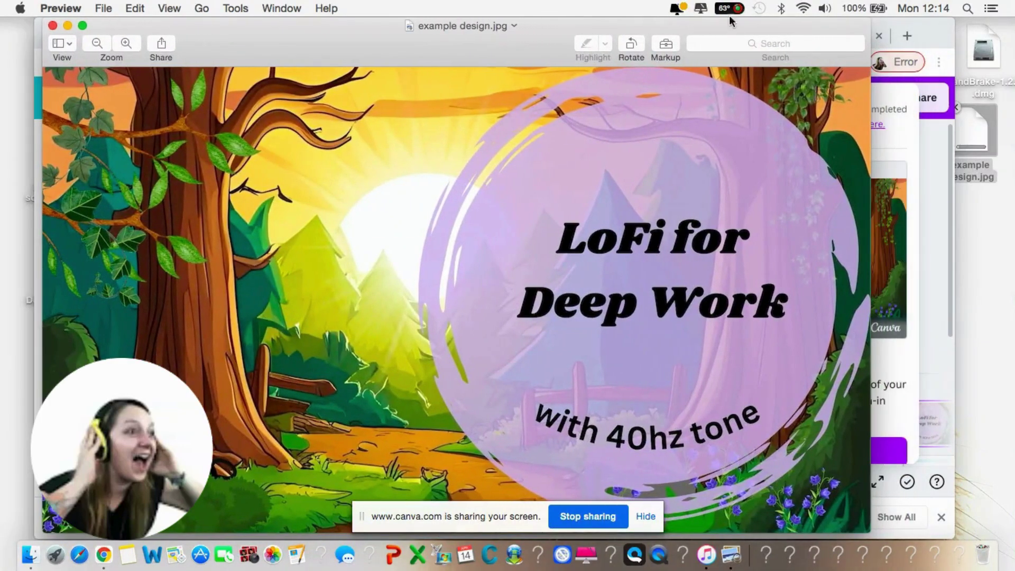
pyautogui.moveTo(870, 31); pyautogui.dragTo(991, 7)
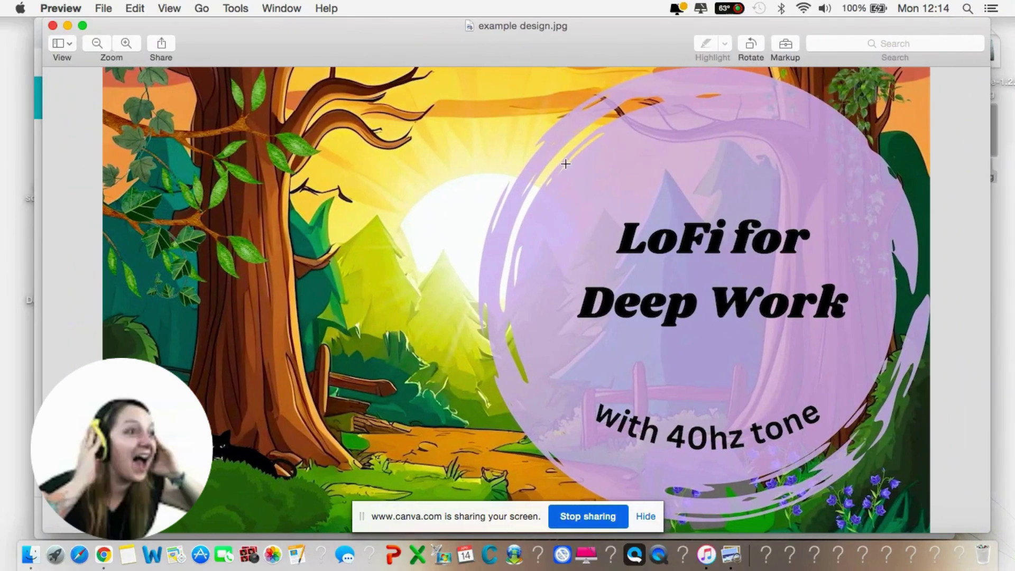